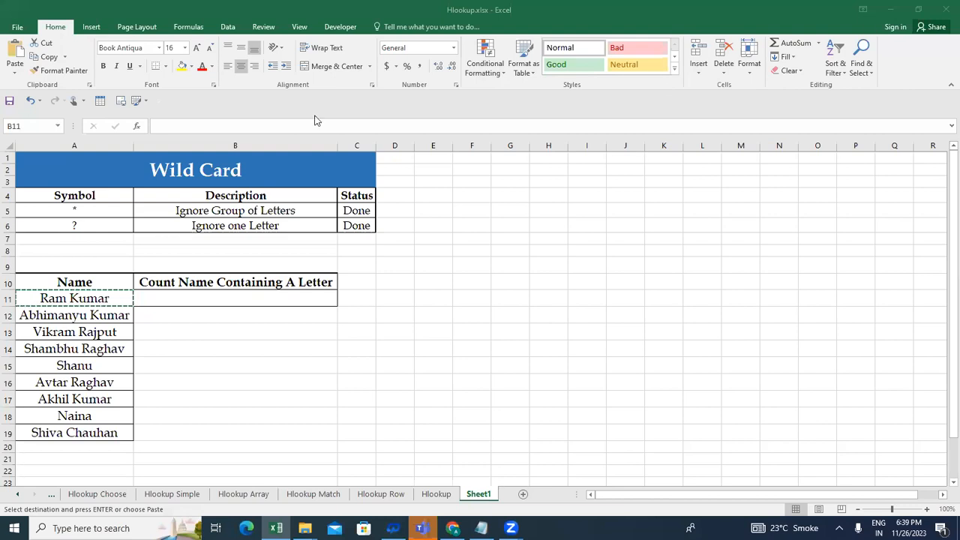
pyautogui.click(217, 291)
pyautogui.hotkey('ctrl', 'v')
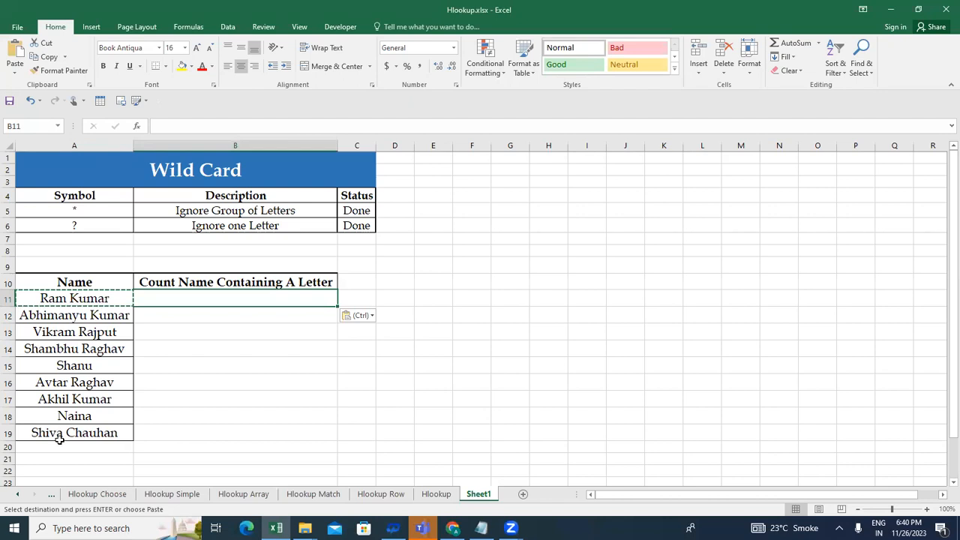
# Extend the Name column to A20 by filling A19 down, and replace the copied entry with a single first name
pyautogui.click(84, 432)
pyautogui.hotkey('shift', 'Down')
pyautogui.hotkey('ctrl', 'd')
pyautogui.press('Down')
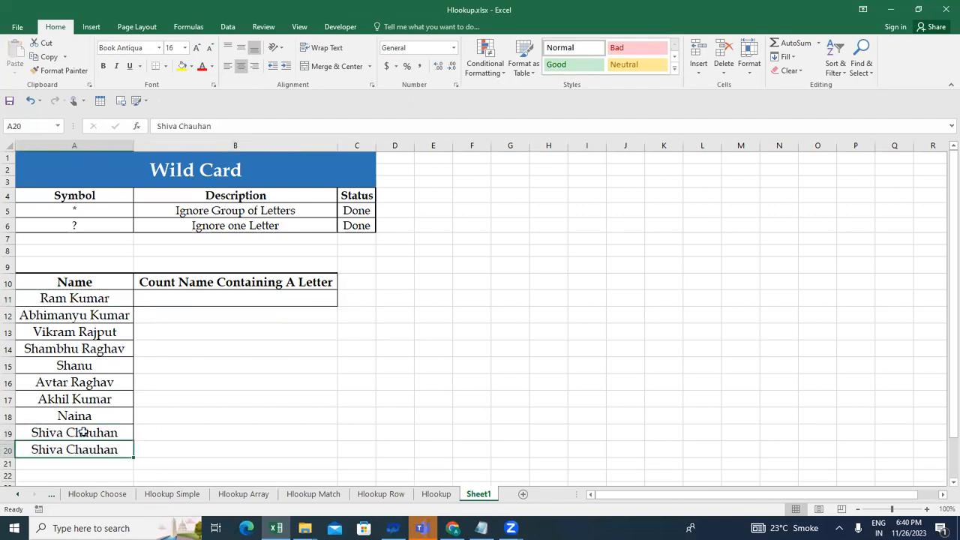
pyautogui.write('Sonu')
pyautogui.press('Return')
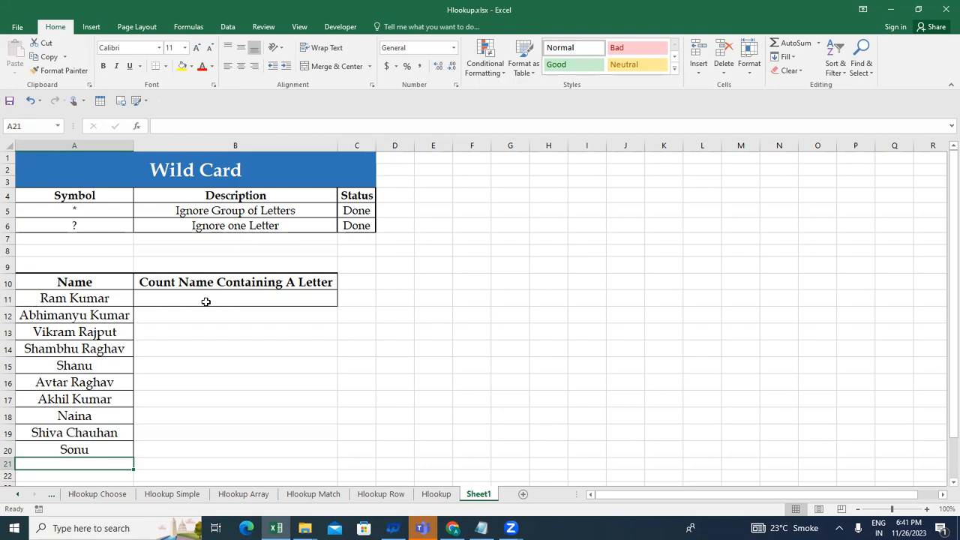
# Enter a COUNTIF formula in B11 over the absolute range $A$10:$A$20, with the first name from A16 as exact-match criterion
pyautogui.click(204, 298)
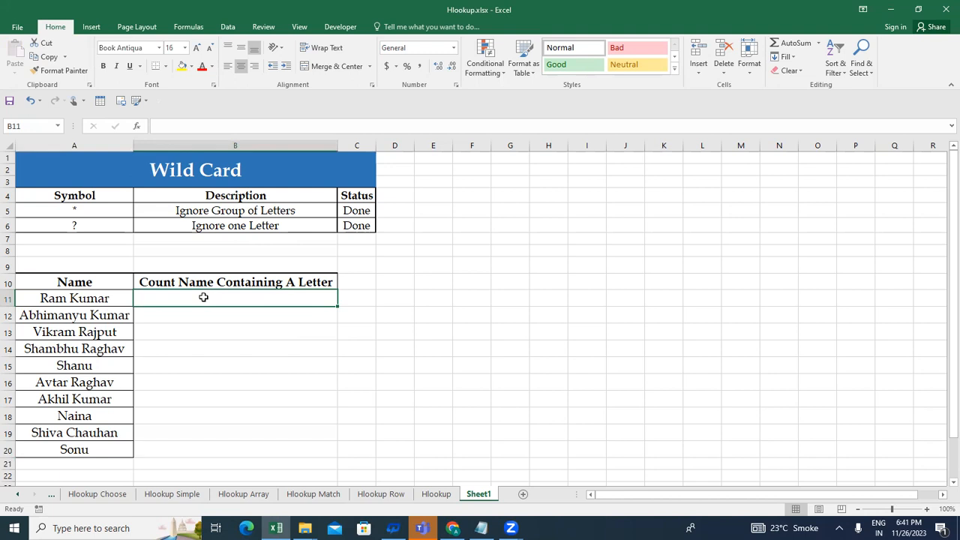
pyautogui.write('=')
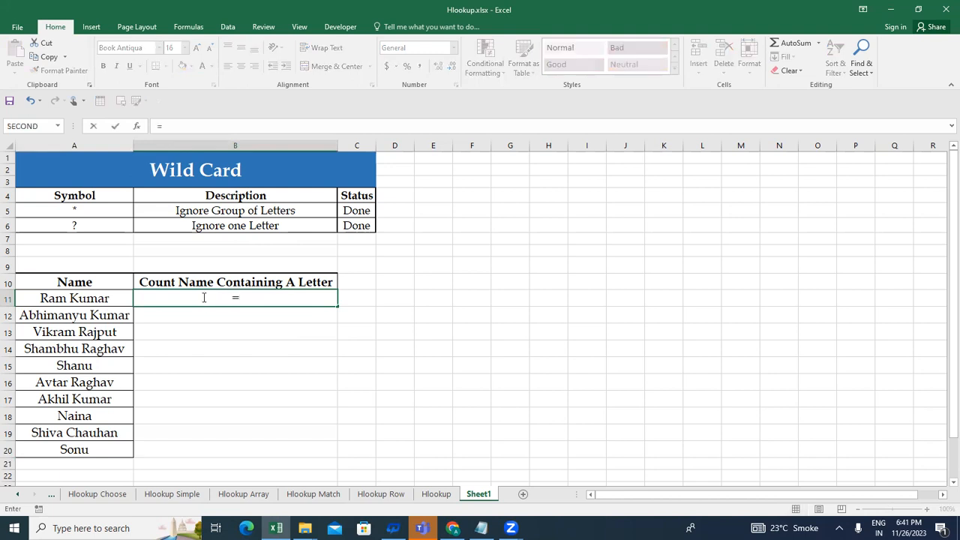
pyautogui.write('countif')
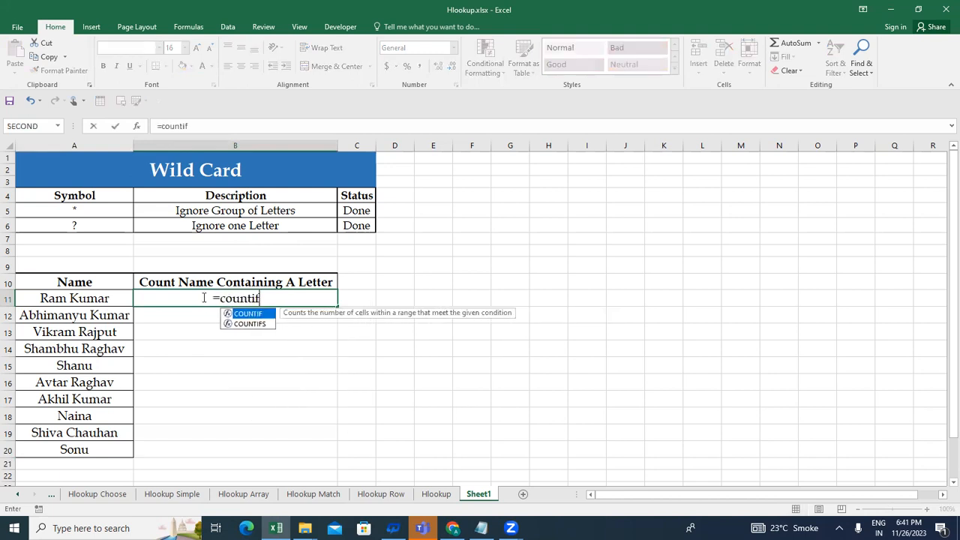
pyautogui.press('Tab')
pyautogui.press('Left')
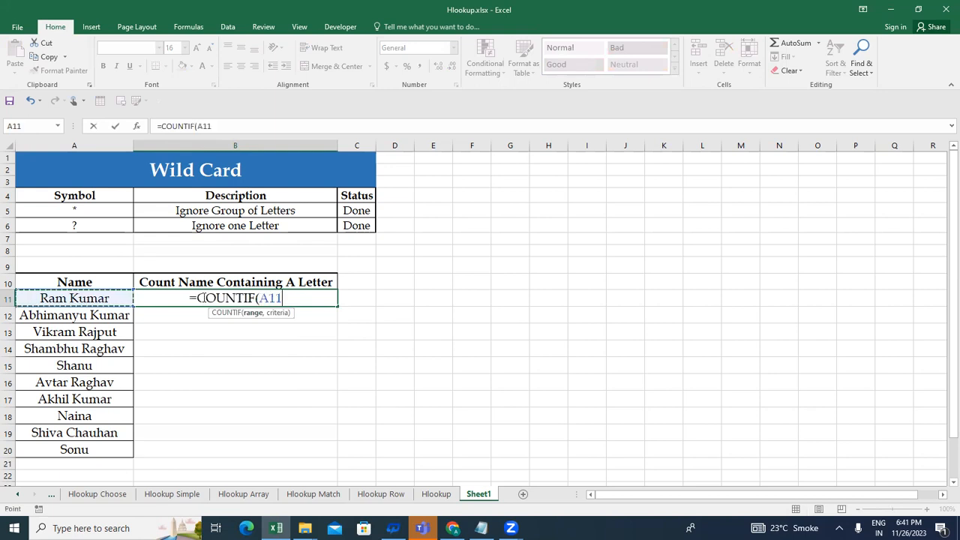
pyautogui.press('Up')
pyautogui.hotkey('shift', 'Down')
pyautogui.hotkey('shift', 'Down')
pyautogui.hotkey('shift', 'Down')
pyautogui.hotkey('shift', 'Down')
pyautogui.hotkey('shift', 'Down')
pyautogui.hotkey('shift', 'Down')
pyautogui.hotkey('shift', 'Down')
pyautogui.hotkey('shift', 'Down')
pyautogui.hotkey('shift', 'Down')
pyautogui.hotkey('shift', 'Down')
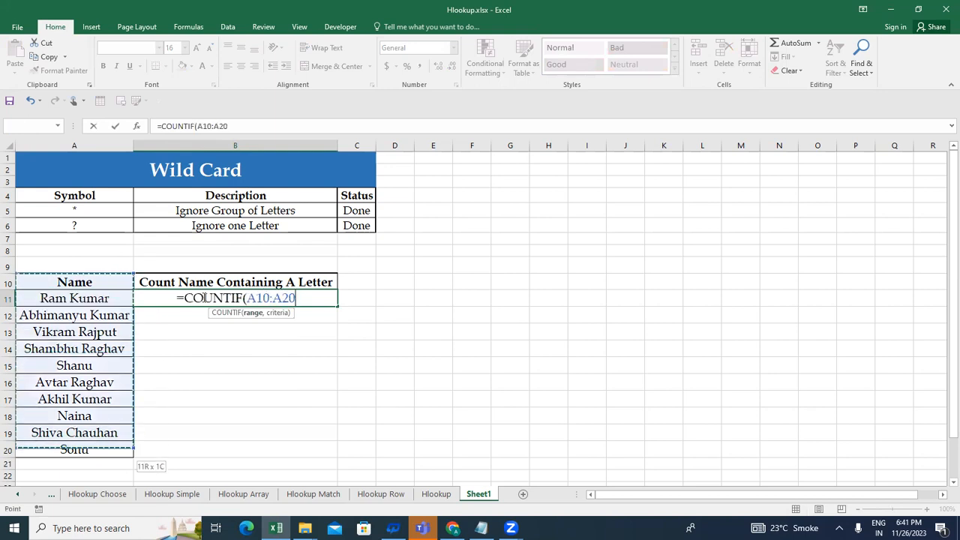
pyautogui.press('F4')
pyautogui.write(',"Av')
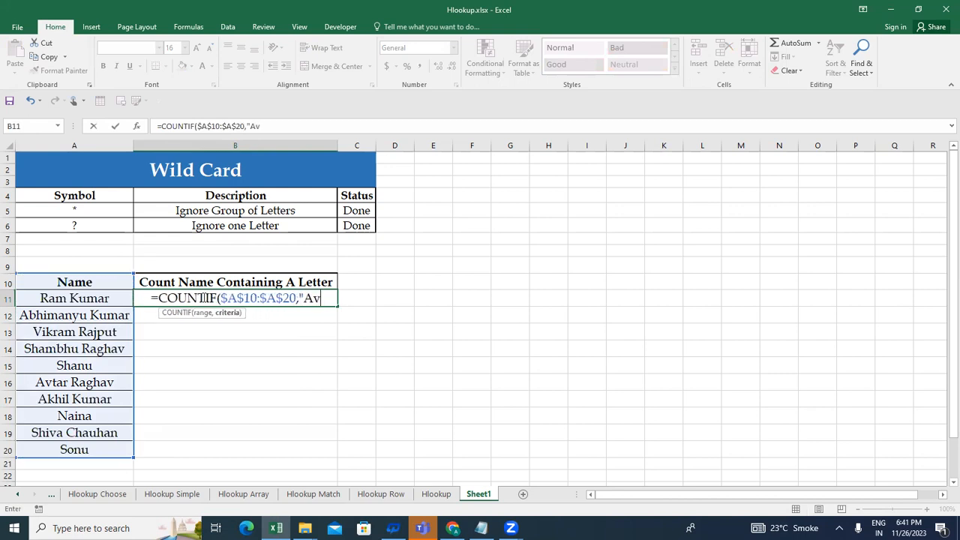
pyautogui.write('tar")')
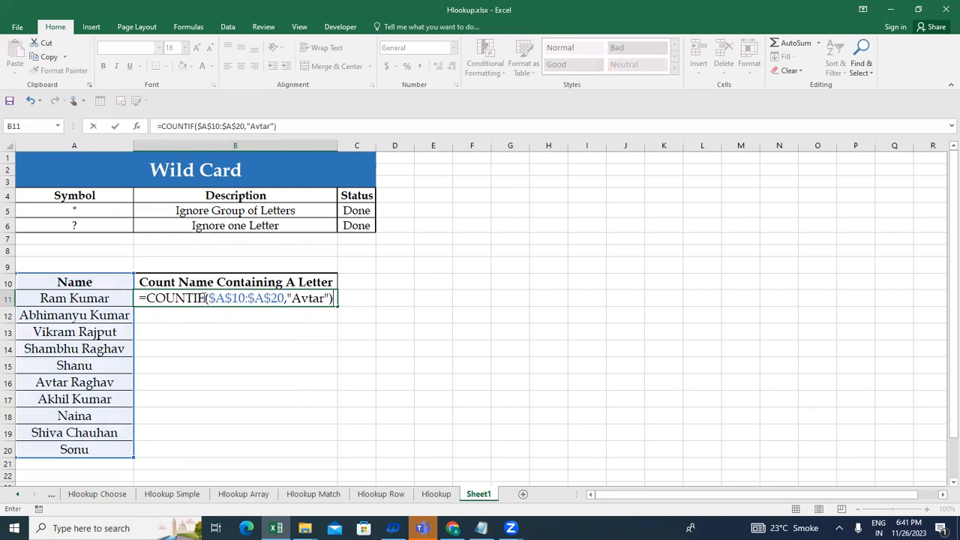
pyautogui.press('Return')
pyautogui.click(203, 298)
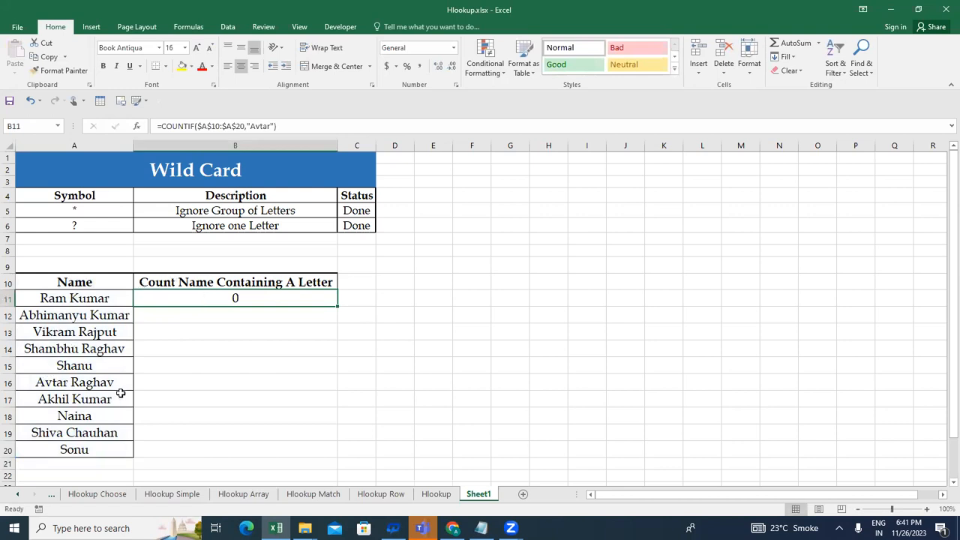
pyautogui.click(64, 454)
pyautogui.moveTo(63, 459); pyautogui.dragTo(63, 455)
pyautogui.press('Up')
pyautogui.press('Up')
pyautogui.press('Down')
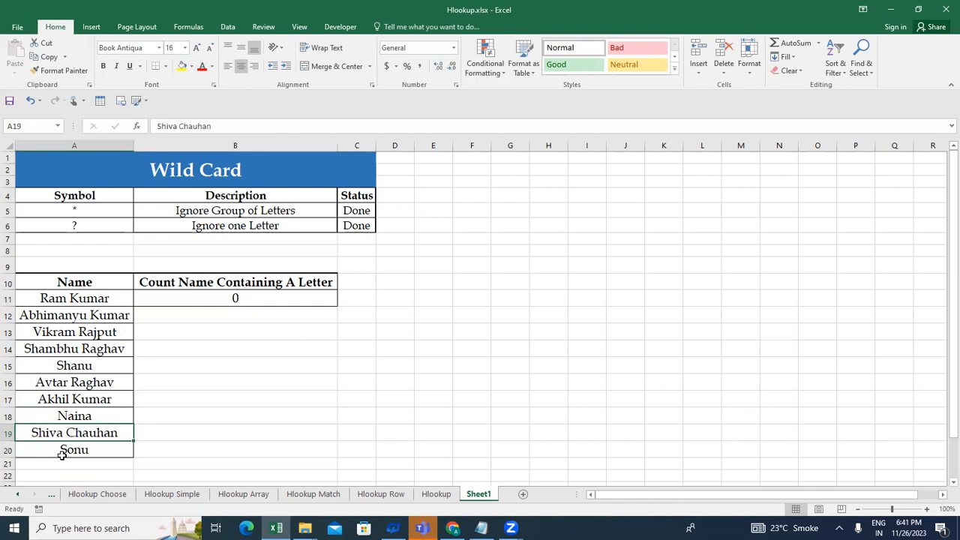
pyautogui.click(63, 455)
pyautogui.write('Avtar Raghav')
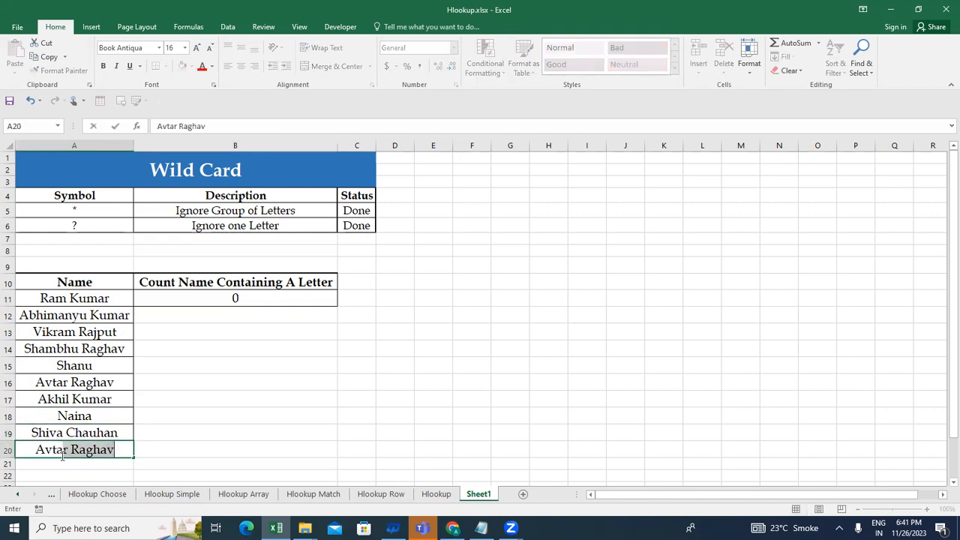
pyautogui.press('Return')
pyautogui.click(63, 455)
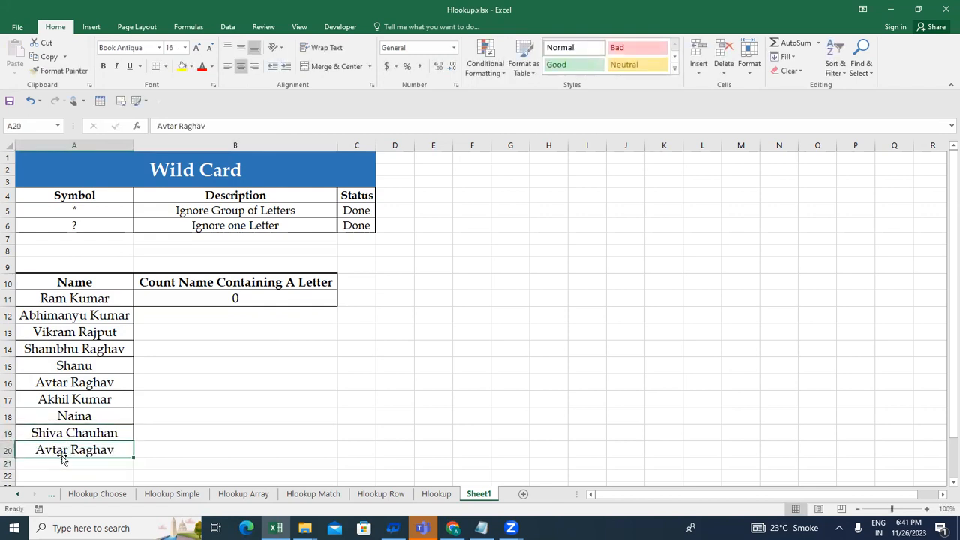
# Replace the entry in A20 with only the first name used as the COUNTIF criterion, without the auto-completed surname
pyautogui.write('av')
pyautogui.press('BackSpace')
pyautogui.press('BackSpace')
pyautogui.press('BackSpace')
pyautogui.write('Avtar')
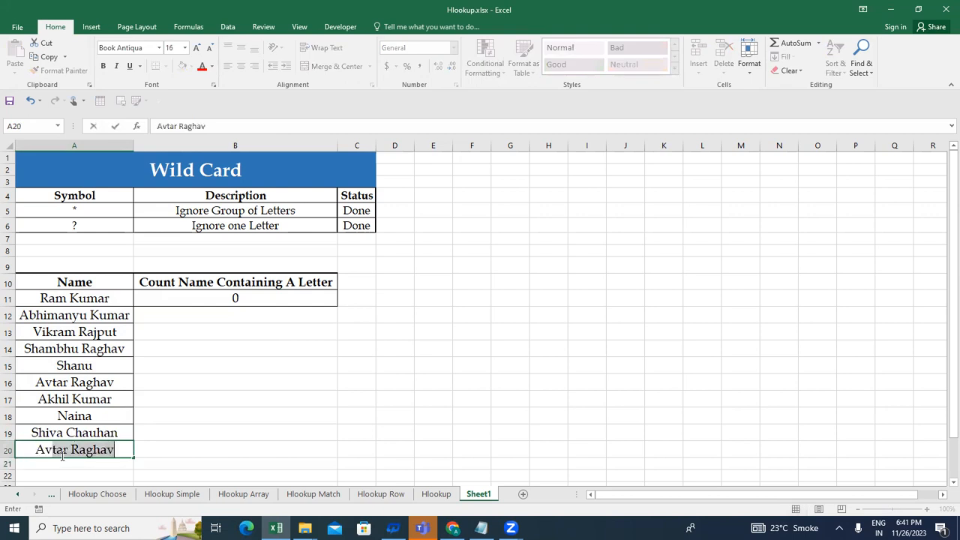
pyautogui.press('Delete')
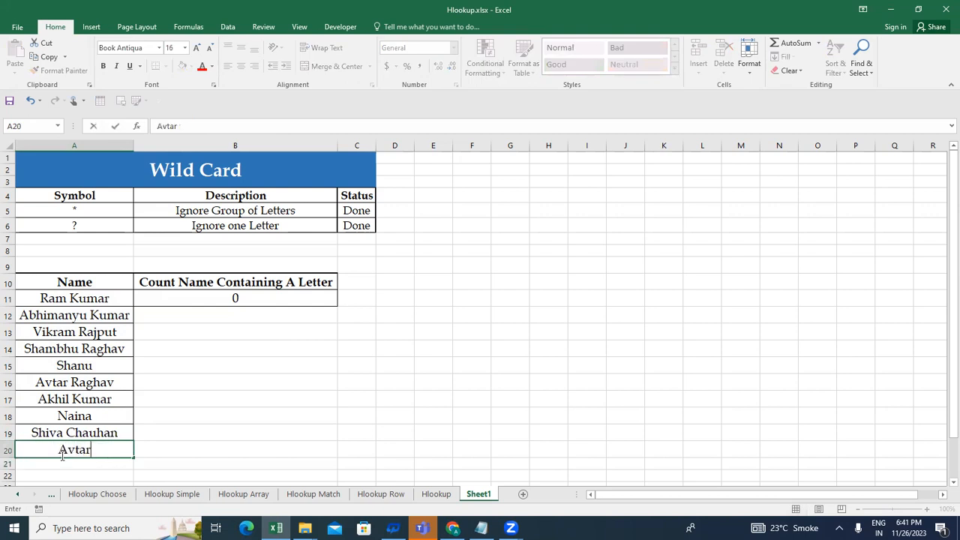
pyautogui.press('Return')
# Compare the count in B11 with the entries in the Name column
pyautogui.press('Up')
pyautogui.press('Up')
pyautogui.press('Up')
pyautogui.press('Up')
pyautogui.press('Up')
pyautogui.press('Up')
pyautogui.press('Up')
pyautogui.press('Up')
pyautogui.press('Up')
pyautogui.press('Up')
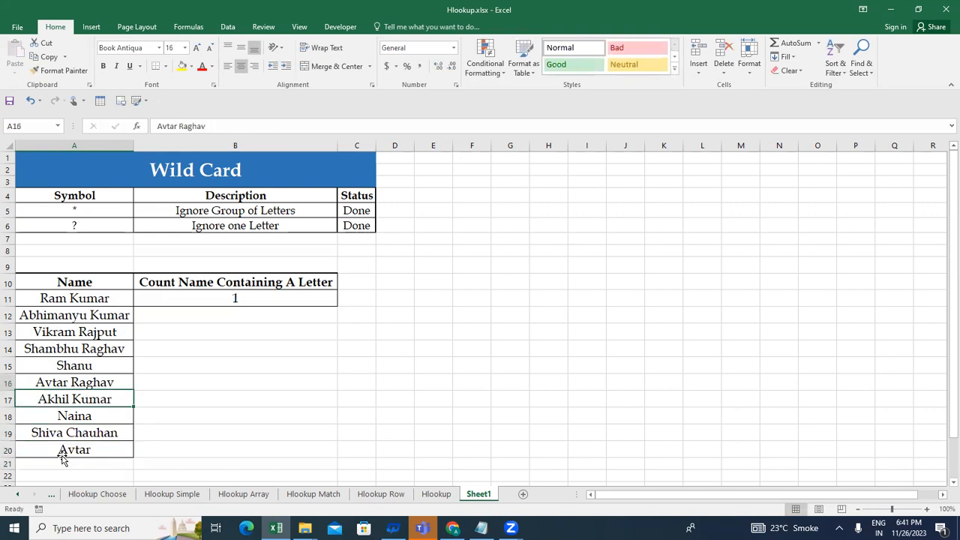
pyautogui.press('Right')
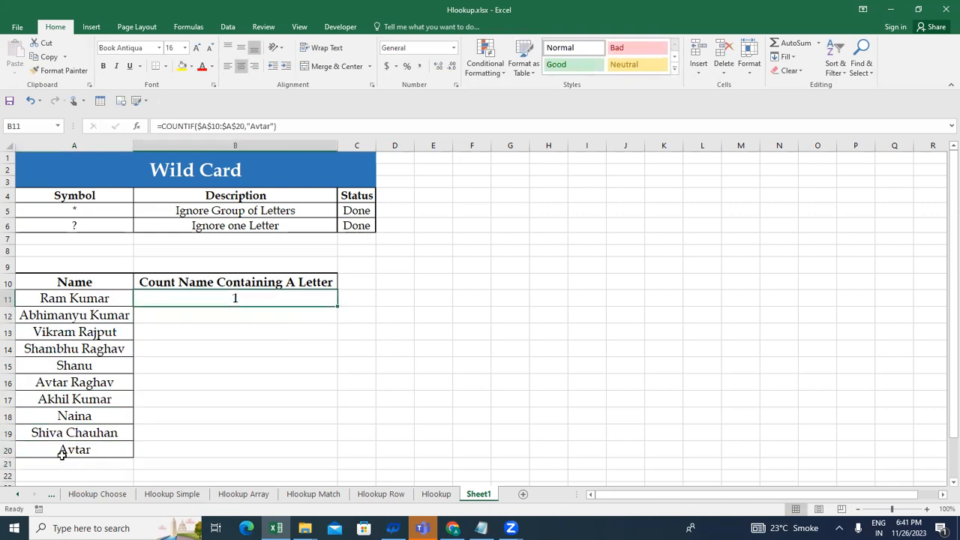
pyautogui.press('Down')
pyautogui.press('Down')
pyautogui.press('Down')
pyautogui.press('Down')
pyautogui.press('Down')
pyautogui.press('Down')
pyautogui.press('Down')
pyautogui.press('Down')
pyautogui.press('Down')
pyautogui.press('Down')
pyautogui.press('Up')
pyautogui.press('Up')
pyautogui.press('Up')
pyautogui.press('Up')
pyautogui.press('Up')
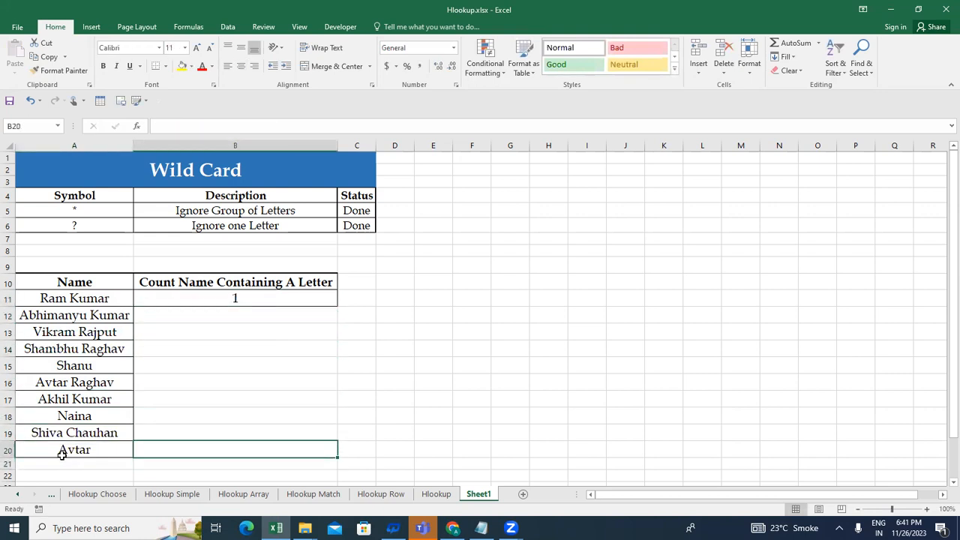
pyautogui.press('Up')
pyautogui.press('Up')
pyautogui.press('Up')
pyautogui.press('Up')
pyautogui.press('Up')
pyautogui.press('Up')
pyautogui.press('Up')
pyautogui.press('Down')
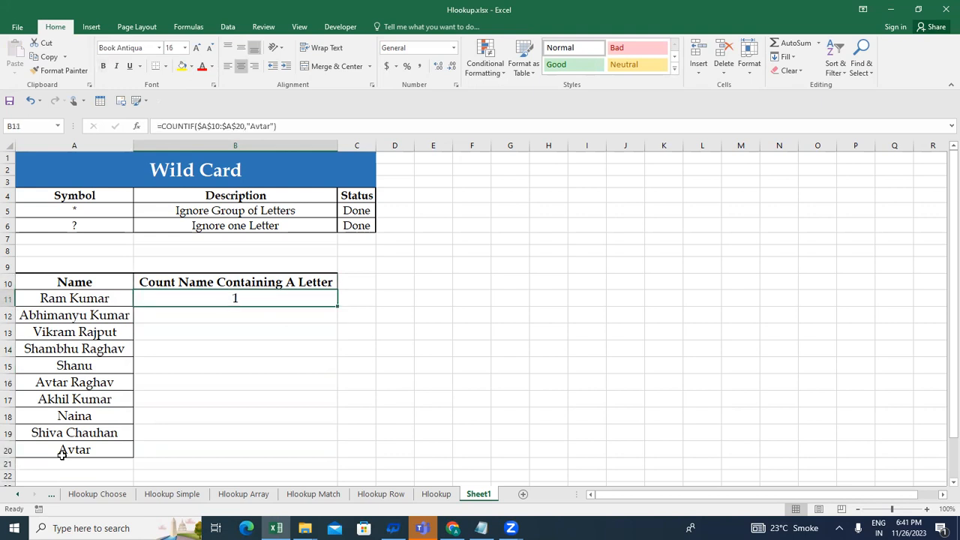
# Add a trailing * wildcard after the first name in B11's COUNTIF criterion
pyautogui.press('F2')
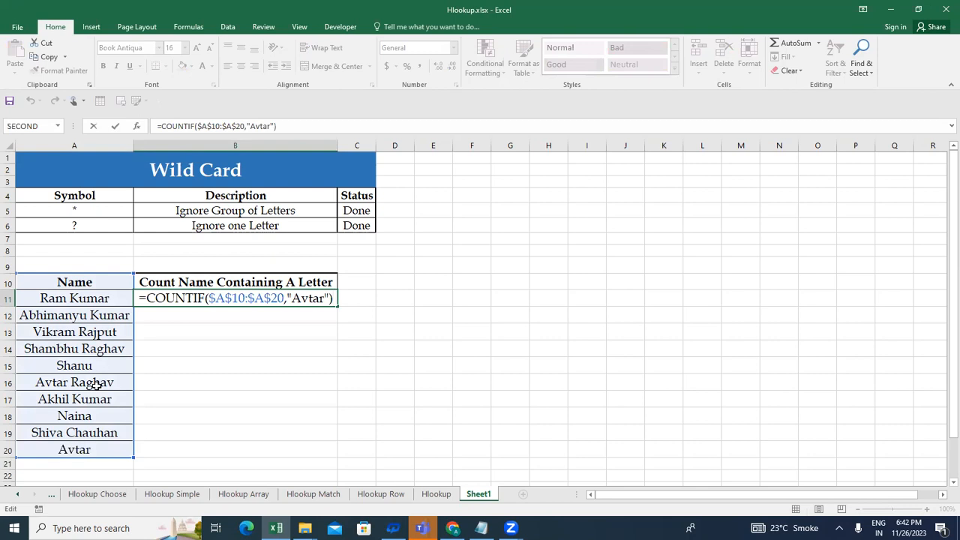
pyautogui.click(325, 298)
pyautogui.write('*')
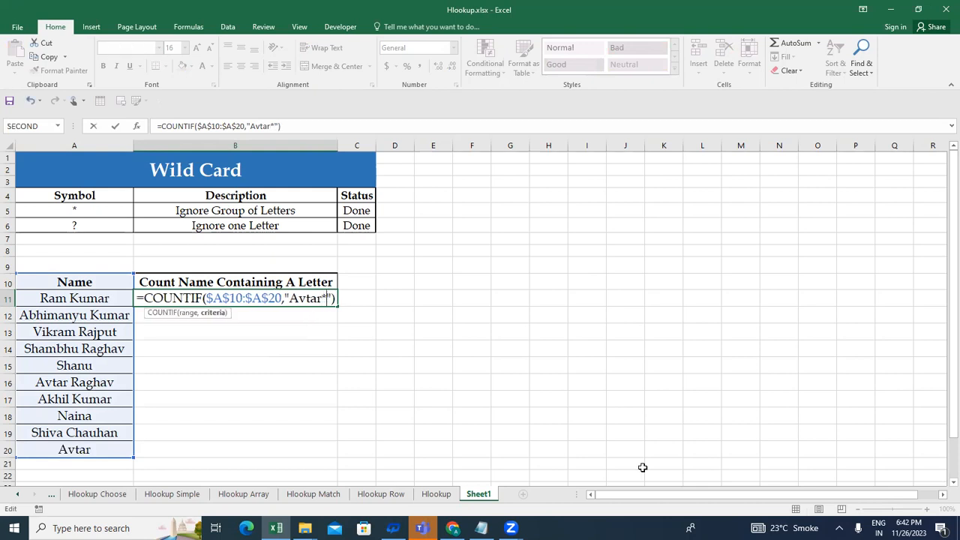
pyautogui.hotkey('ctrl', 'Return')
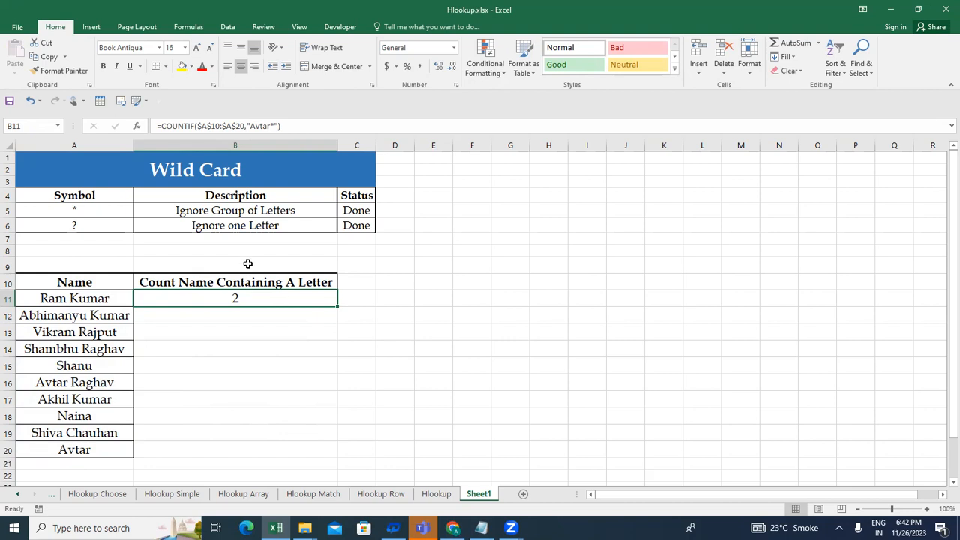
# Insert another first name in front of the existing full name in A16
pyautogui.press('F2')
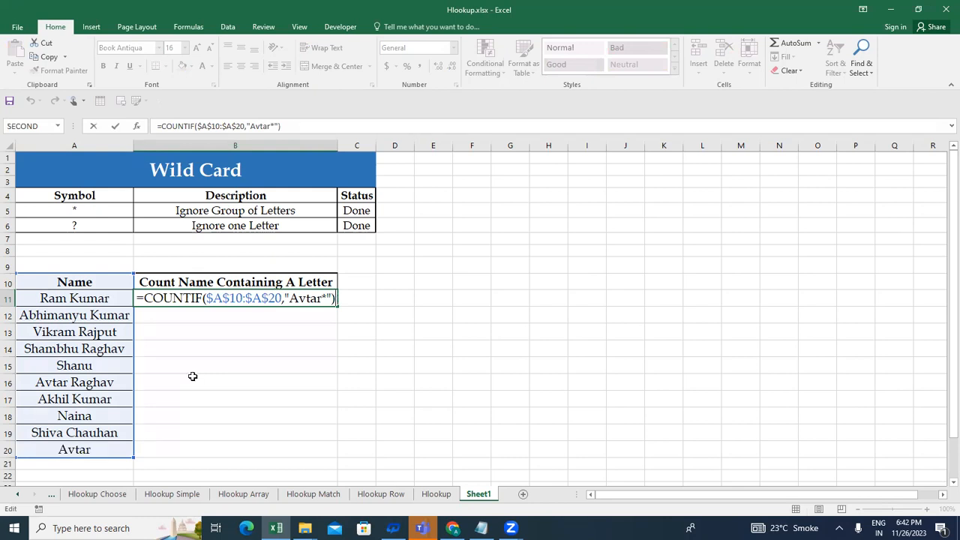
pyautogui.press('Return')
pyautogui.press('Left')
pyautogui.press('Down')
pyautogui.press('Down')
pyautogui.press('Down')
pyautogui.press('Down')
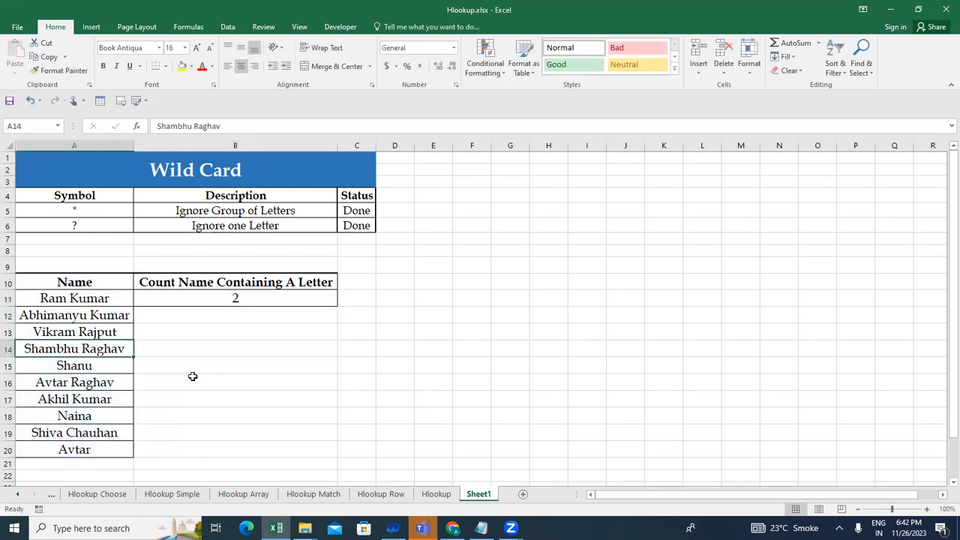
pyautogui.click(156, 127)
pyautogui.write('Ram')
pyautogui.press('Return')
pyautogui.press('Up')
pyautogui.press('Right')
pyautogui.press('Left')
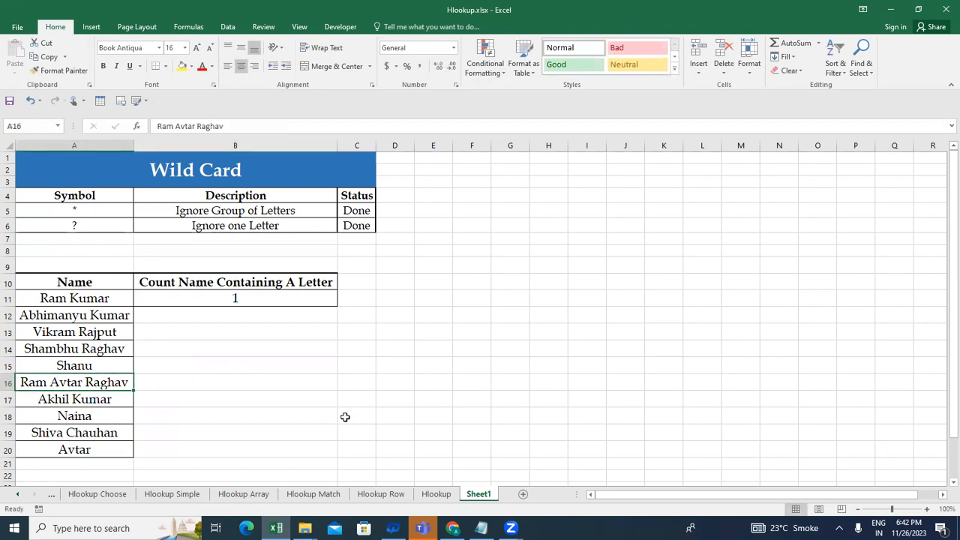
# Add a leading * wildcard before the first name in B11's COUNTIF criterion, so both sides of the name have one
pyautogui.press('Right')
pyautogui.press('Up')
pyautogui.press('Up')
pyautogui.press('Up')
pyautogui.press('Up')
pyautogui.press('Up')
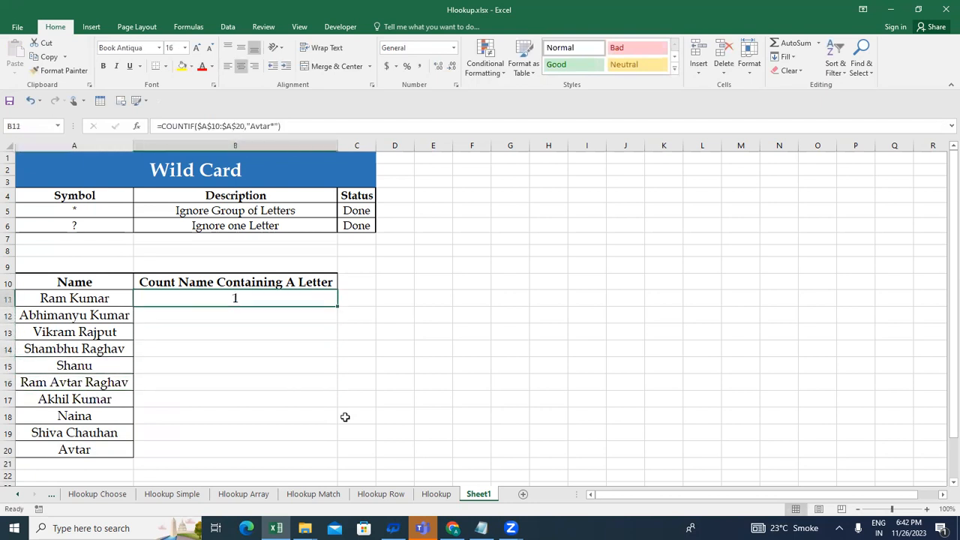
pyautogui.click(272, 126)
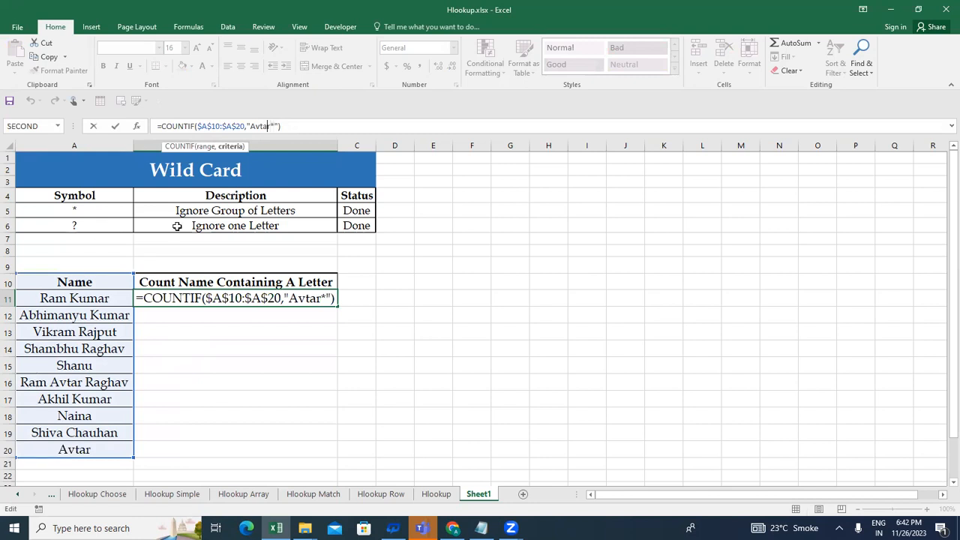
pyautogui.write('*')
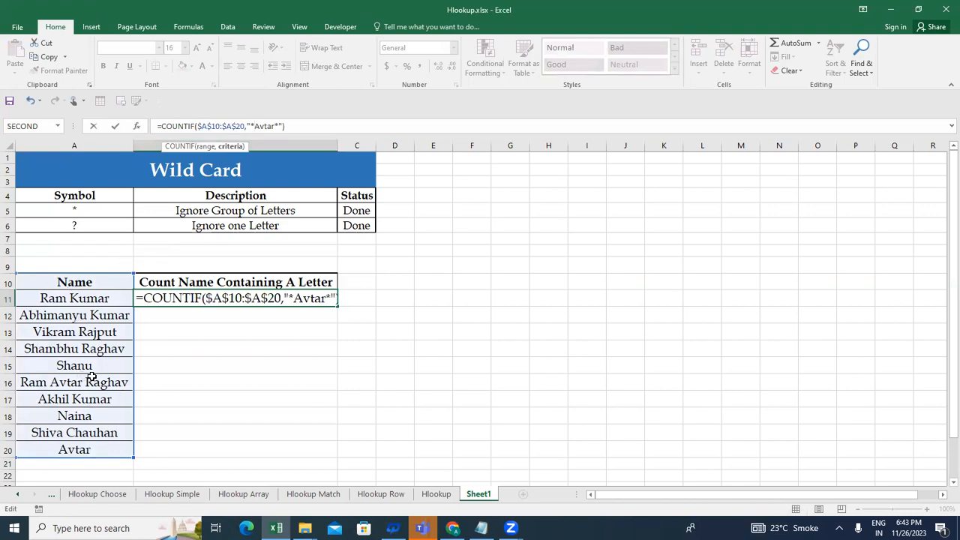
pyautogui.press('Return')
pyautogui.click(284, 294)
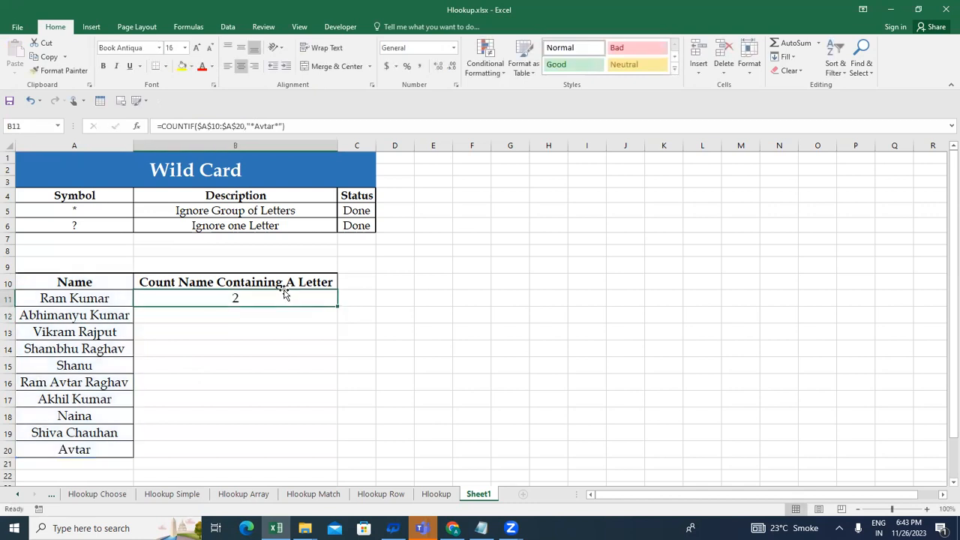
# Examine how the * wildcards enclose the first name in B11's COUNTIF criterion
pyautogui.press('Down')
pyautogui.press('Down')
pyautogui.press('Down')
pyautogui.press('Left')
pyautogui.press('Up')
pyautogui.press('Right')
pyautogui.press('Up')
pyautogui.press('Up')
pyautogui.click(254, 125)
pyautogui.moveTo(254, 124); pyautogui.dragTo(246, 124)
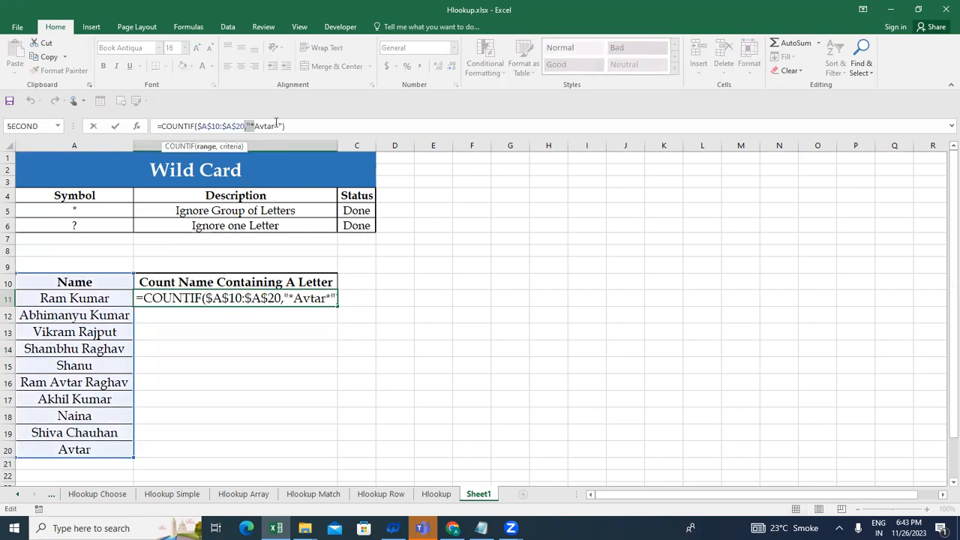
pyautogui.click(282, 126)
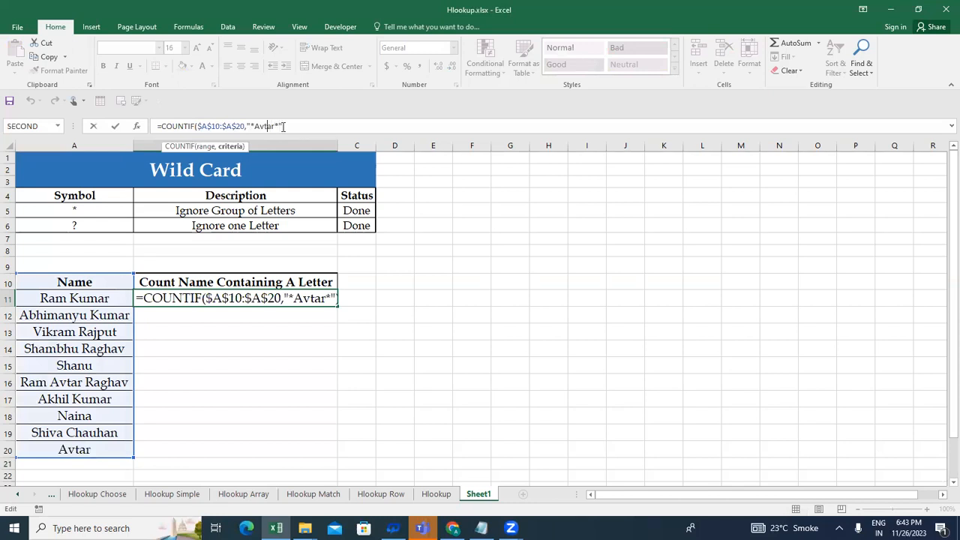
pyautogui.hotkey('shift', 'Left')
pyautogui.hotkey('shift', 'Left')
pyautogui.hotkey('shift', 'Left')
pyautogui.hotkey('shift', 'Left')
pyautogui.hotkey('shift', 'Left')
pyautogui.press('Return')
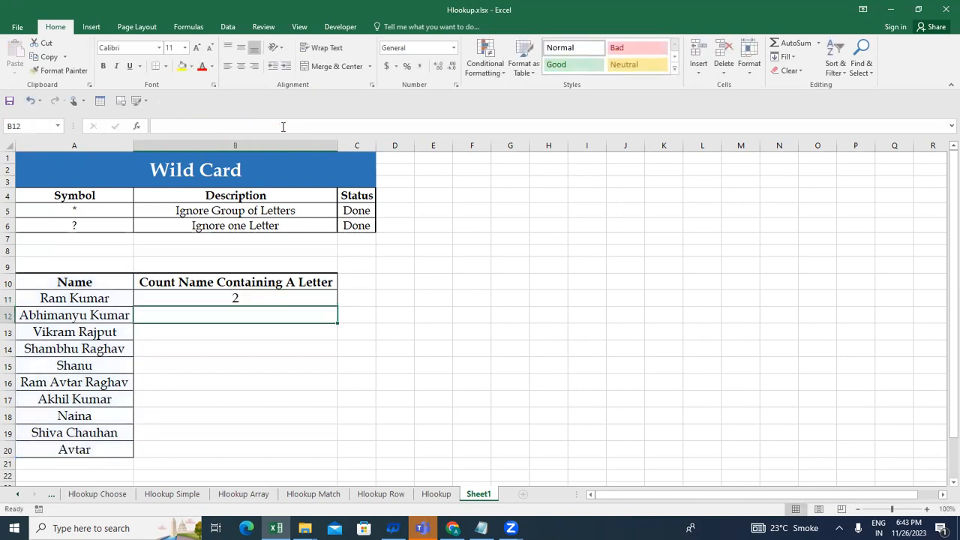
# Delete the COUNTIF formula from B11 and undo the deletion
pyautogui.press('Up')
pyautogui.press('Delete')
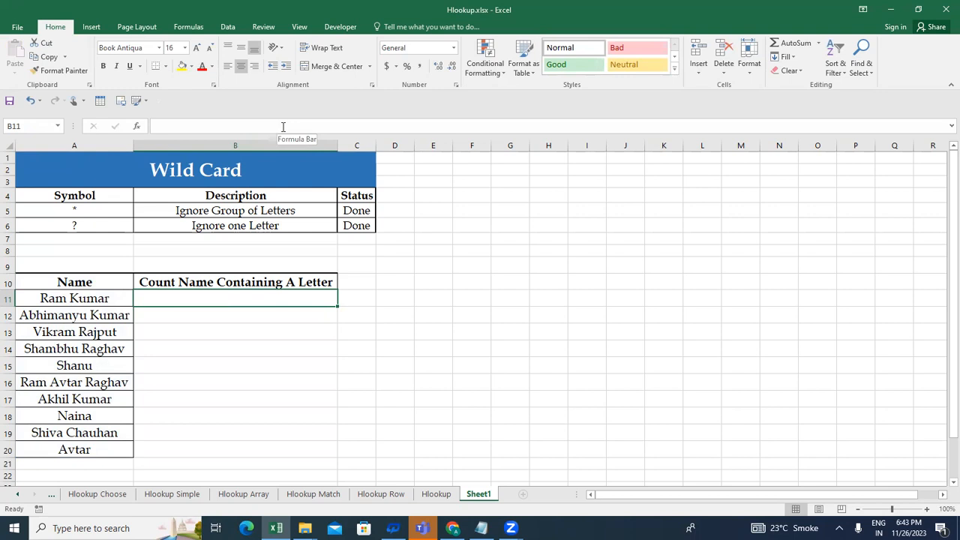
pyautogui.hotkey('ctrl', 'z')
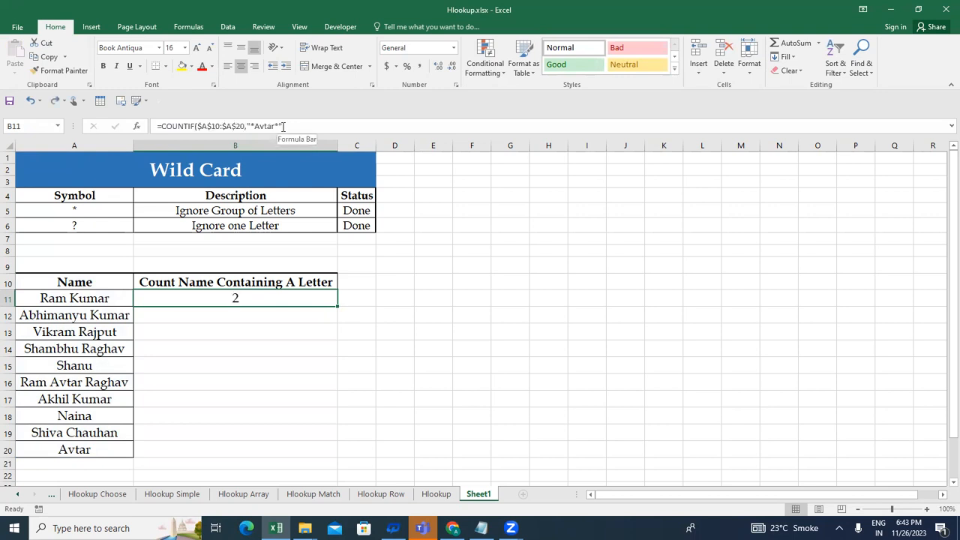
# Start a new COUNTIF formula in B11 with the Name column as the absolute range $A$10:$A$20
pyautogui.press('Down')
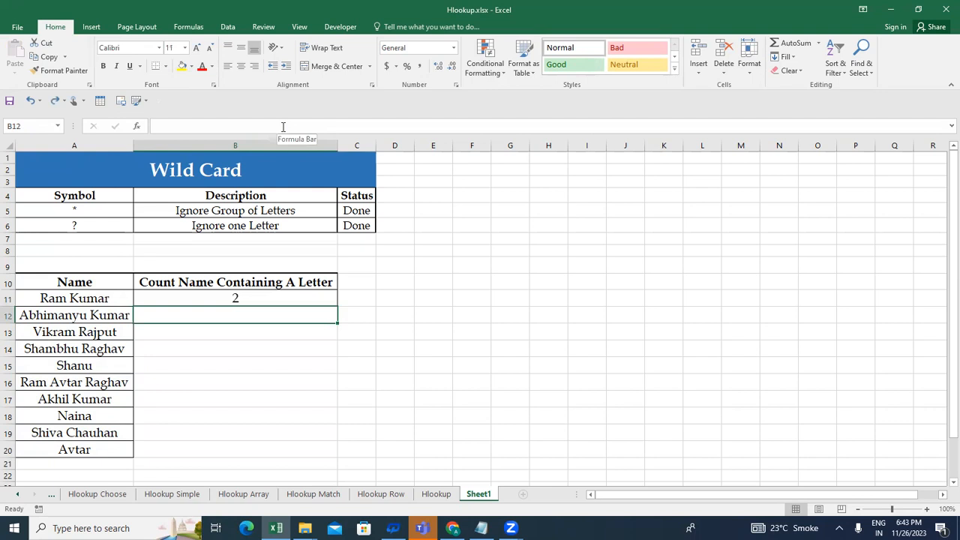
pyautogui.press('Down')
pyautogui.press('Up')
pyautogui.press('Up')
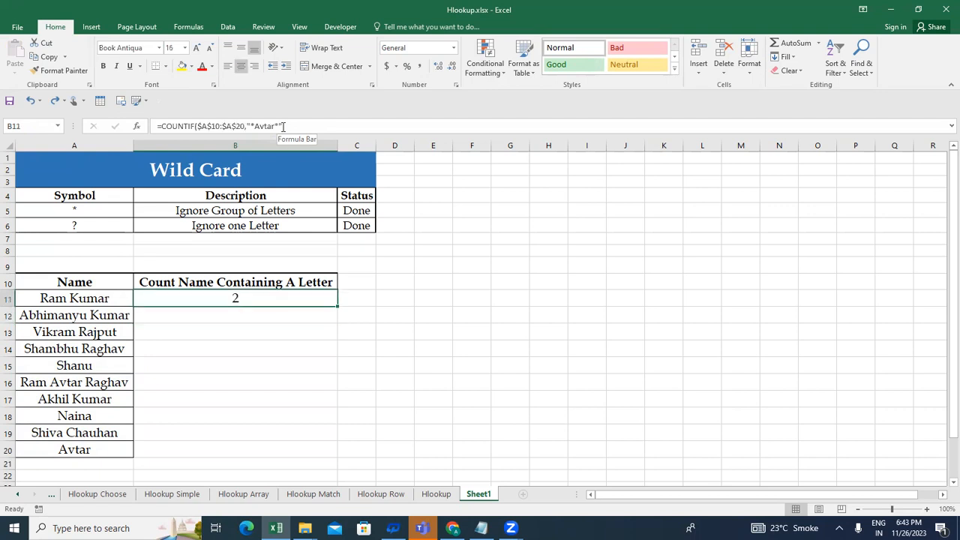
pyautogui.write('=countif')
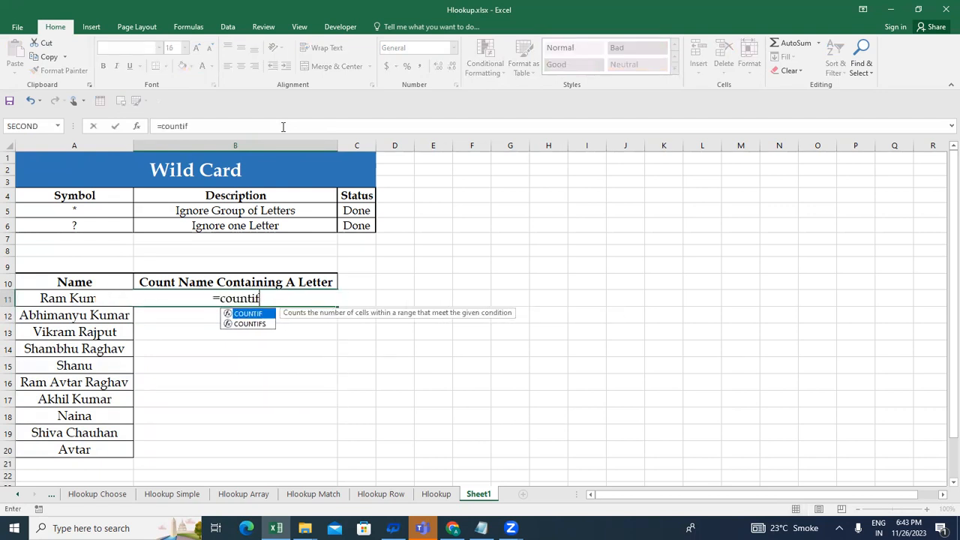
pyautogui.press('Tab')
pyautogui.press('Left')
pyautogui.press('Up')
pyautogui.hotkey('ctrl', 'shift', 'Down')
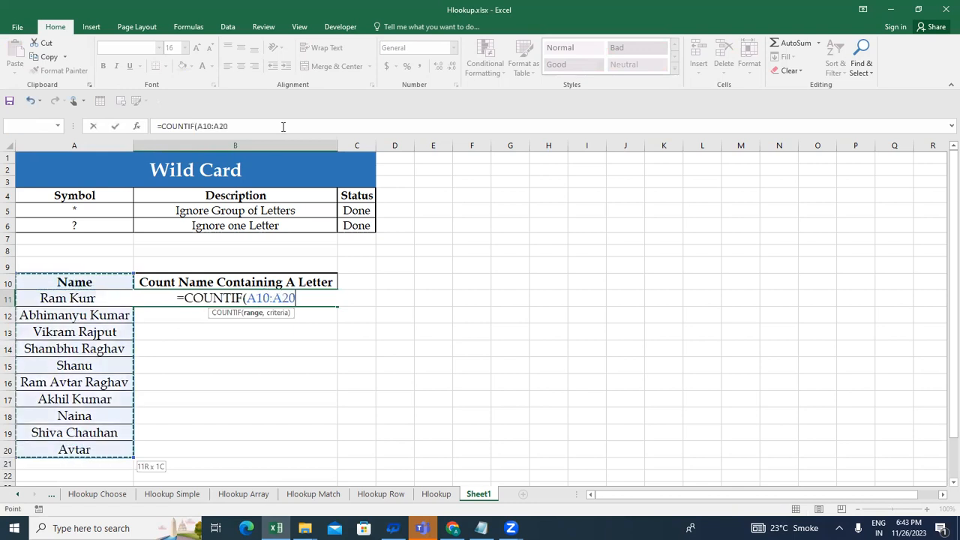
pyautogui.press('F4')
pyautogui.write(',')
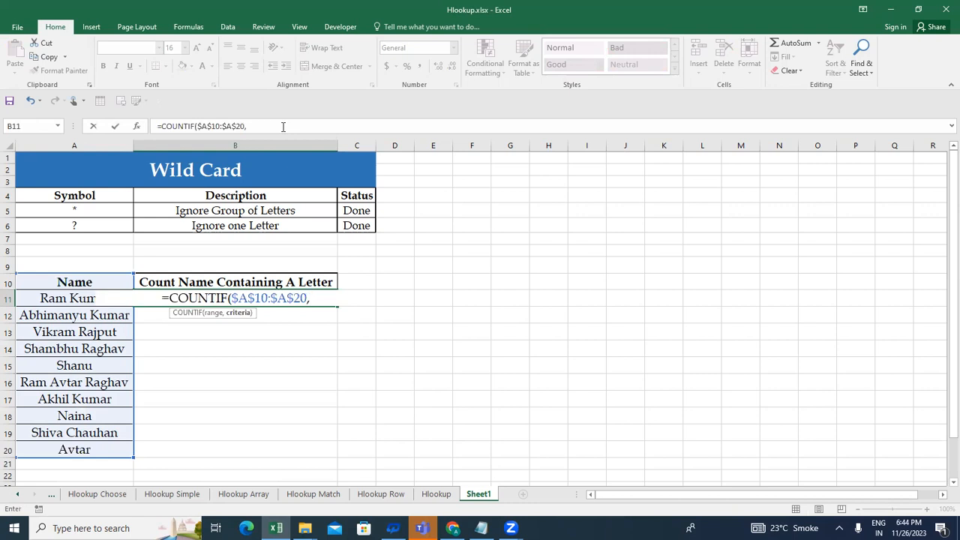
# Complete B11's COUNTIF formula with the criterion "*a*" to count names containing the letter a
pyautogui.write('"*')
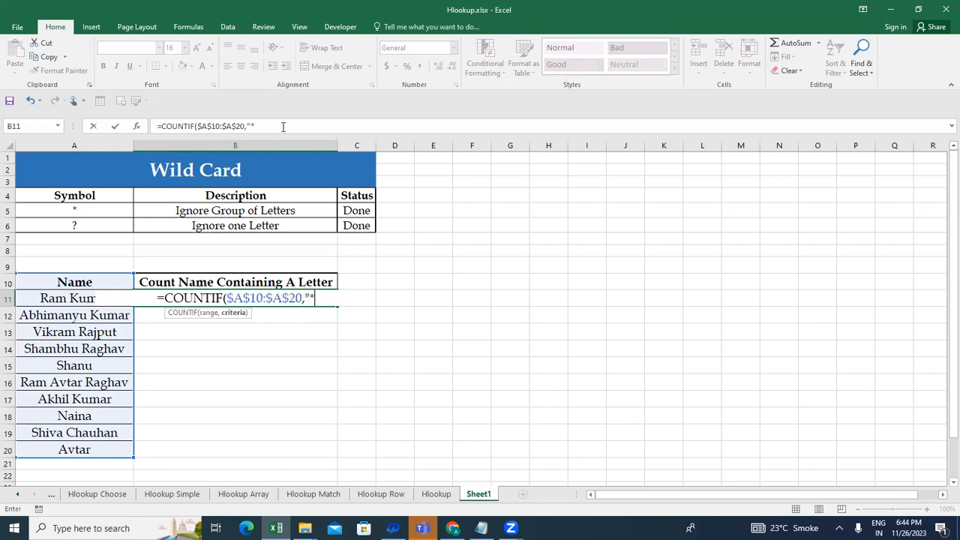
pyautogui.write('a*"')
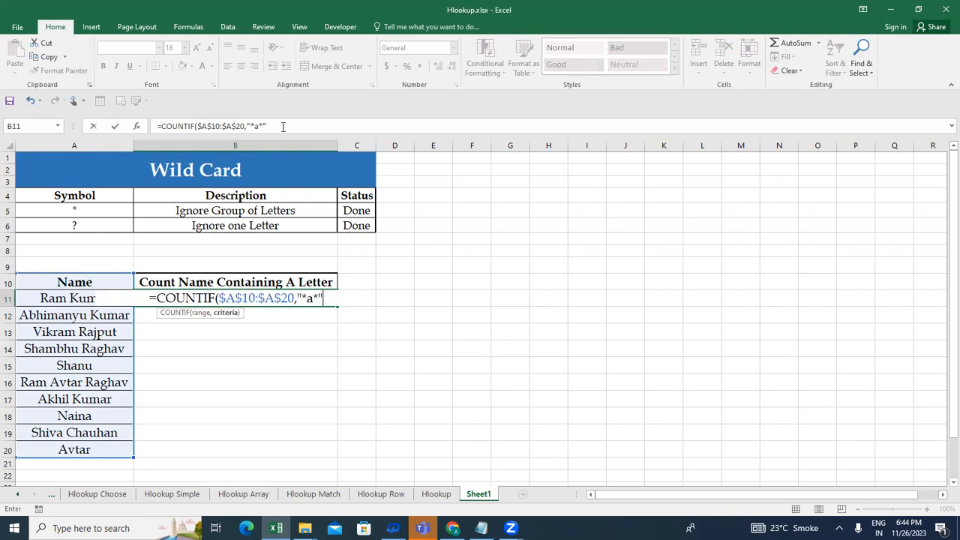
pyautogui.write(')')
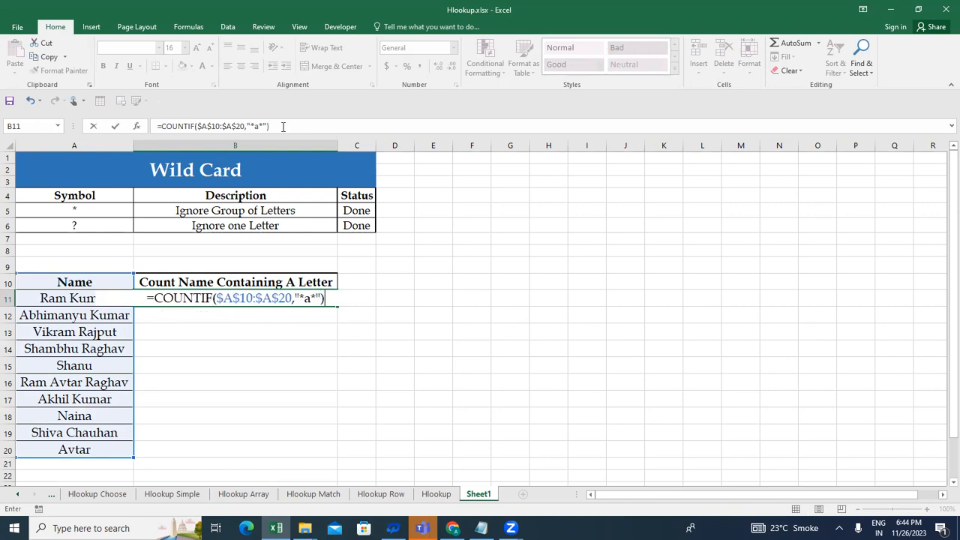
pyautogui.press('Return')
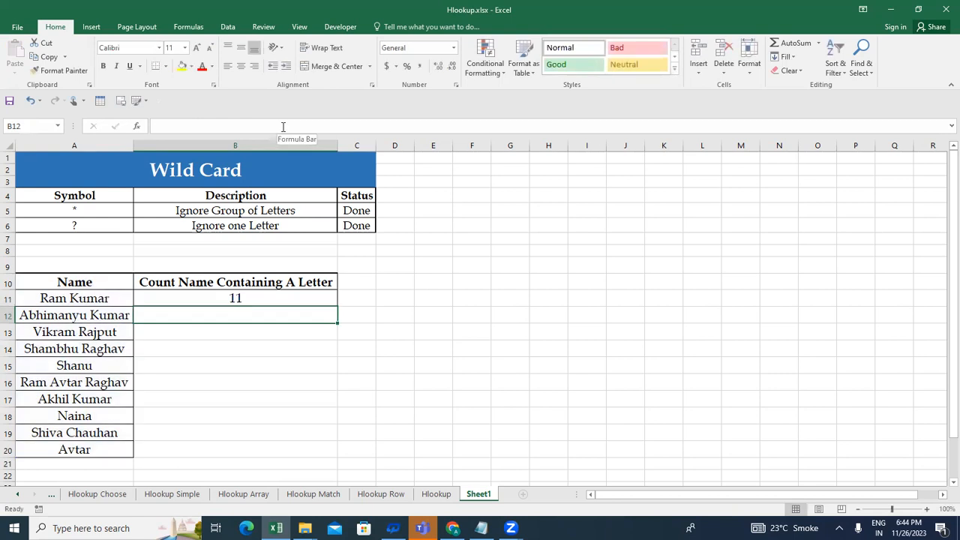
# Select the Name column from A10 to A20 to compare its number of entries with B11's count
pyautogui.press('Up')
pyautogui.press('Left')
pyautogui.press('Up')
pyautogui.hotkey('shift', 'Down')
pyautogui.hotkey('shift', 'Down')
pyautogui.hotkey('shift', 'Down')
pyautogui.hotkey('shift', 'Down')
pyautogui.hotkey('shift', 'Down')
pyautogui.hotkey('shift', 'Down')
pyautogui.hotkey('shift', 'Down')
pyautogui.hotkey('shift', 'Down')
pyautogui.hotkey('shift', 'Down')
pyautogui.hotkey('shift', 'Down')
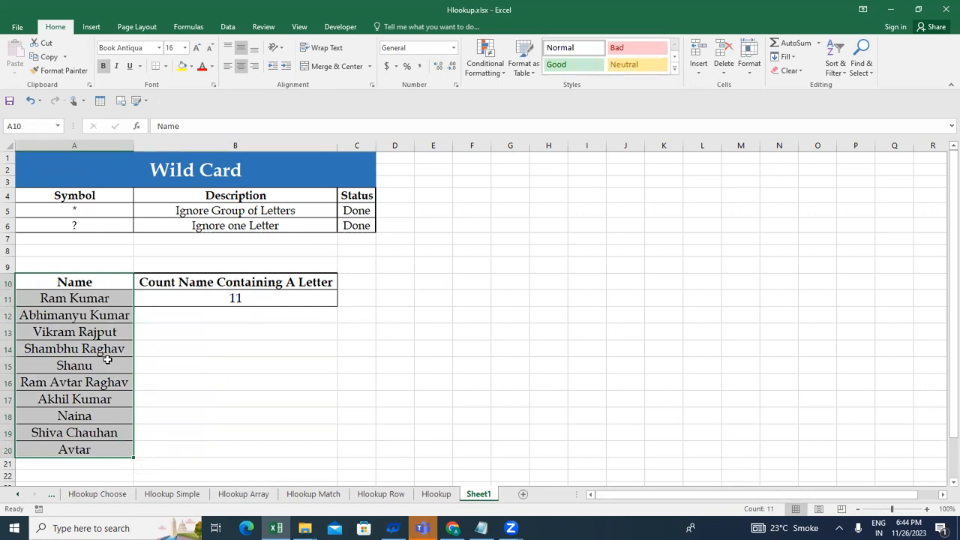
# Replace the name in A16 with a short first name that lacks the letter a
pyautogui.click(62, 378)
pyautogui.press('Down')
pyautogui.press('Down')
pyautogui.press('Down')
pyautogui.press('Up')
pyautogui.press('Up')
pyautogui.press('Up')
pyautogui.write('Sonu')
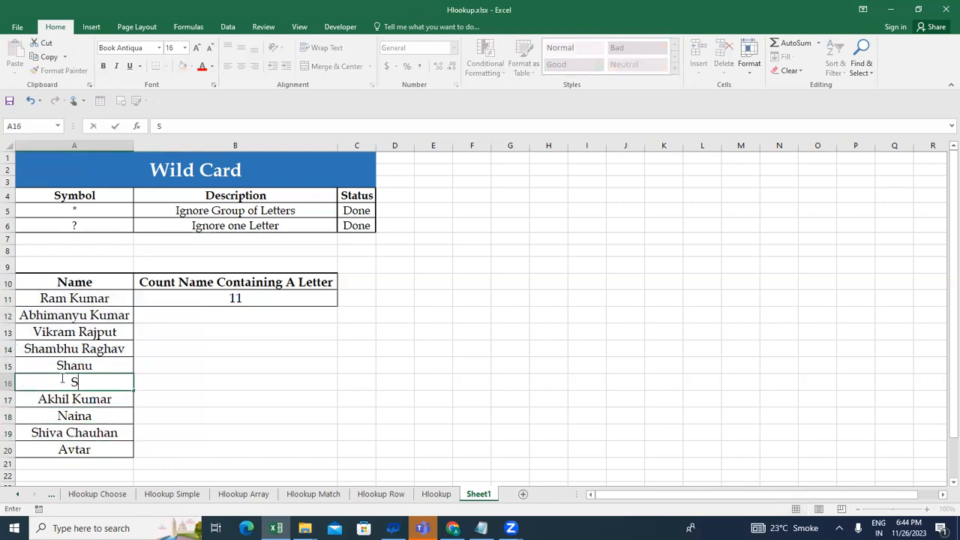
pyautogui.press('Return')
pyautogui.press('Up')
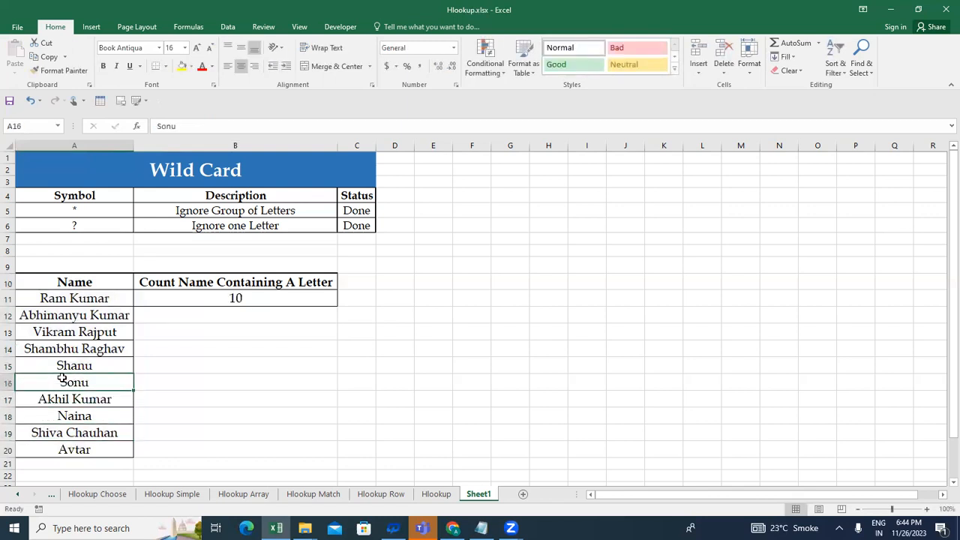
# Check B11's count against the number of entries in the selected Name column A10:A20
pyautogui.press('Right')
pyautogui.press('Up')
pyautogui.press('Up')
pyautogui.press('Up')
pyautogui.press('Up')
pyautogui.press('Up')
pyautogui.press('Left')
pyautogui.press('Up')
pyautogui.hotkey('shift', 'Down')
pyautogui.hotkey('shift', 'Down')
pyautogui.hotkey('shift', 'Down')
pyautogui.hotkey('shift', 'Down')
pyautogui.hotkey('shift', 'Down')
pyautogui.hotkey('shift', 'Down')
pyautogui.hotkey('shift', 'Down')
pyautogui.hotkey('shift', 'Down')
pyautogui.hotkey('shift', 'Down')
pyautogui.hotkey('shift', 'Down')
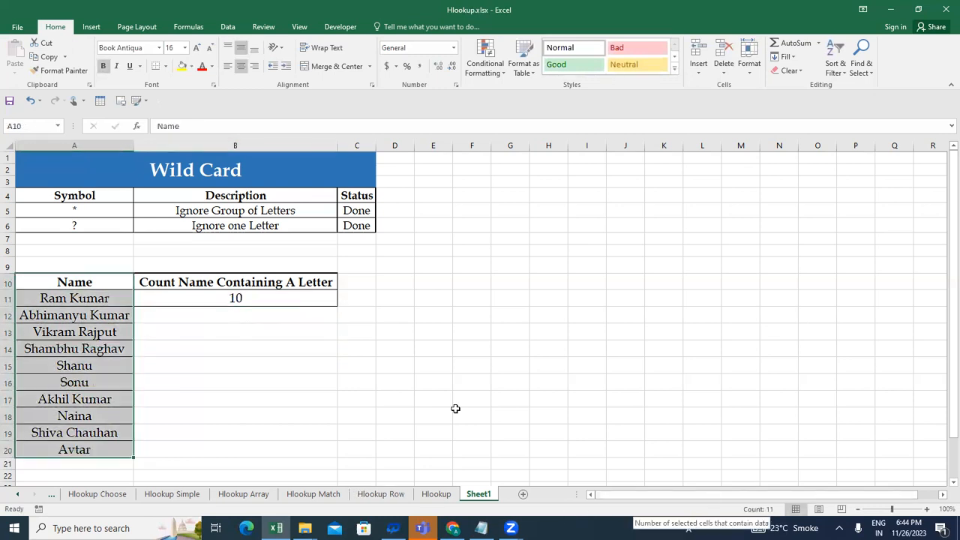
# Go through the names from A11 down to A18, checking each for the letter a
pyautogui.press('Down')
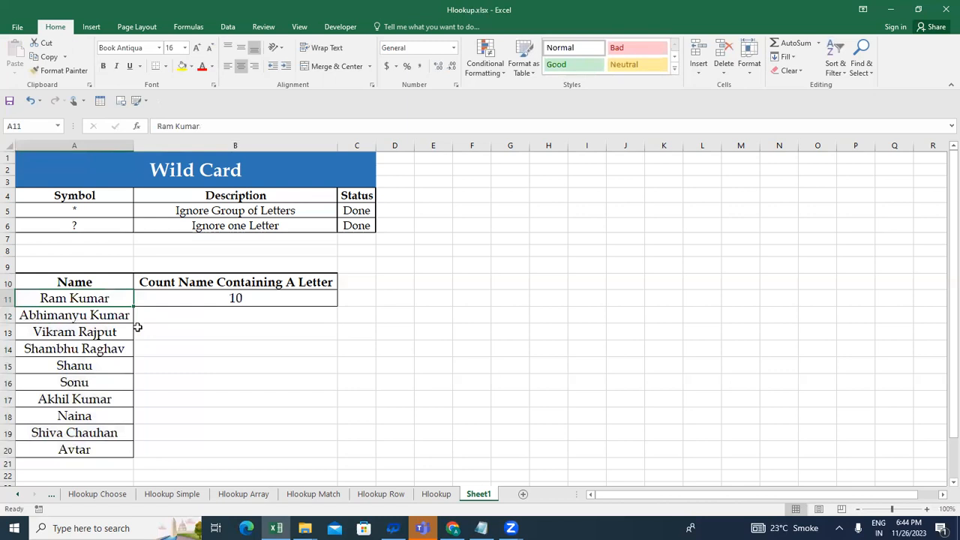
pyautogui.press('Right')
pyautogui.press('Left')
pyautogui.press('Down')
pyautogui.press('Down')
pyautogui.press('Down')
pyautogui.press('Down')
pyautogui.press('Down')
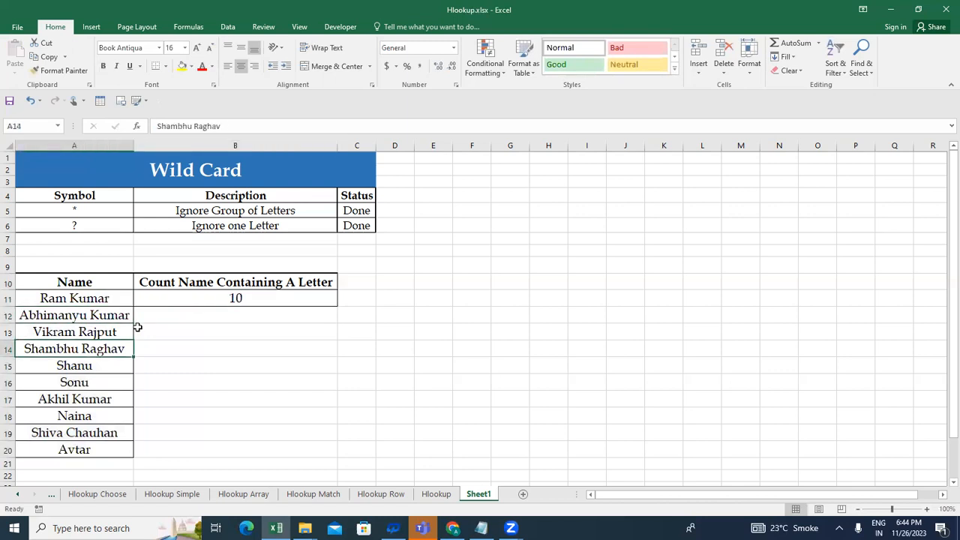
pyautogui.press('Down')
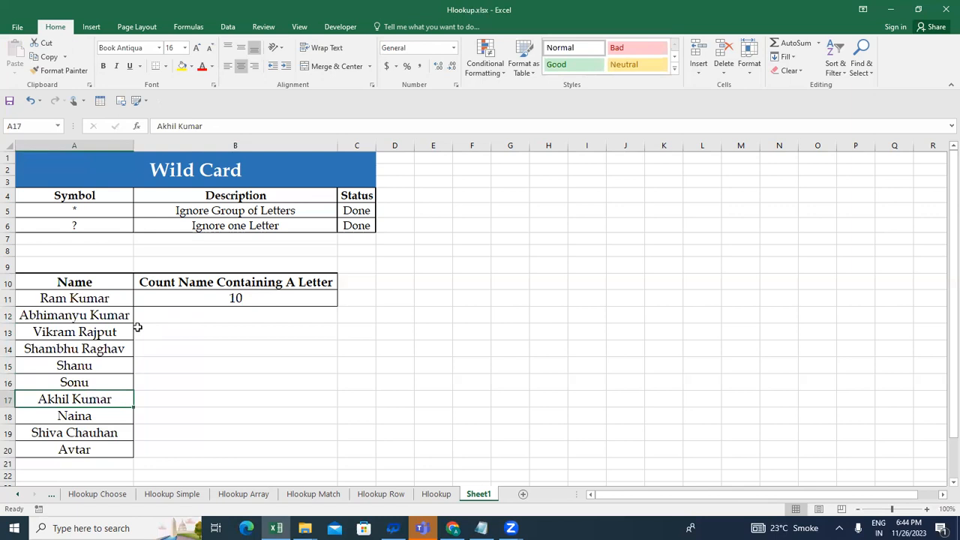
pyautogui.click(91, 416)
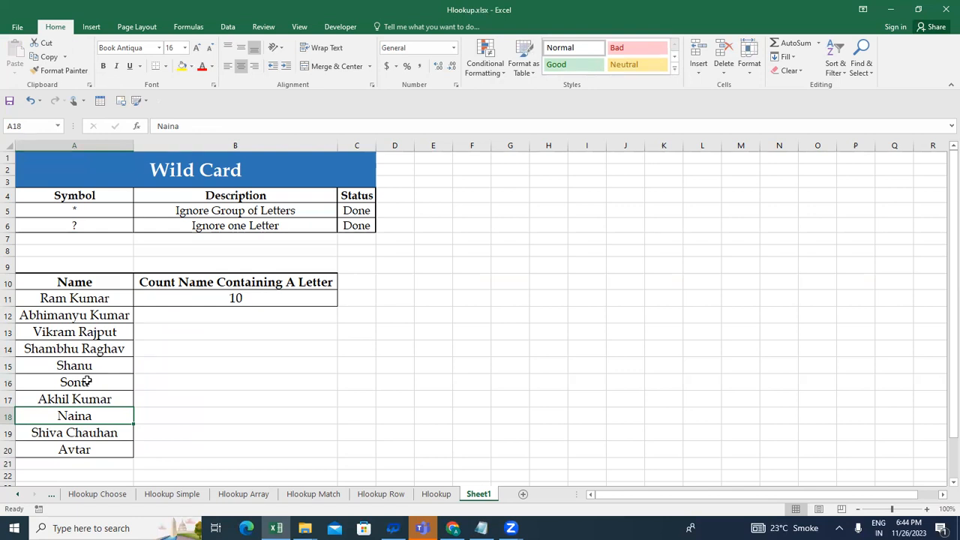
# Replace the name in A17 with another first name that lacks the letter a
pyautogui.click(90, 398)
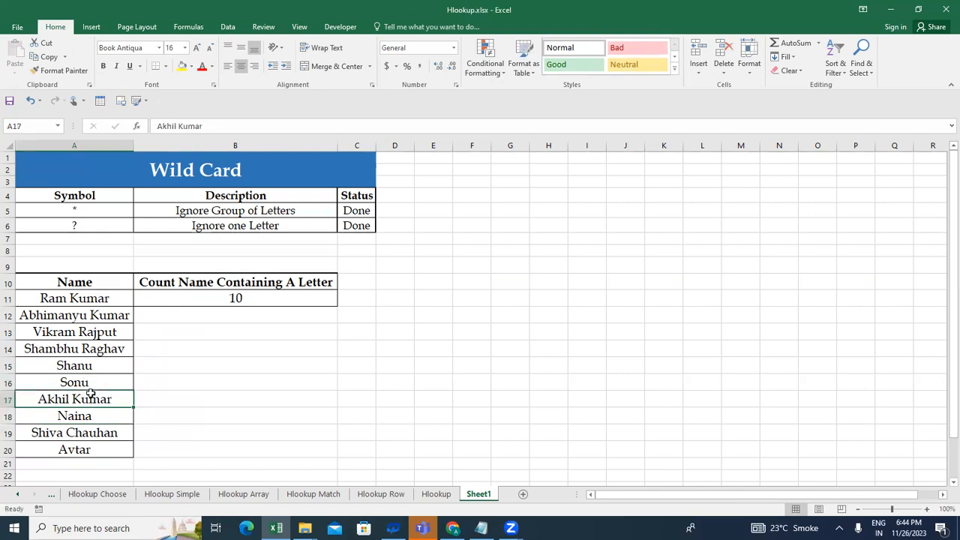
pyautogui.write('Sunny')
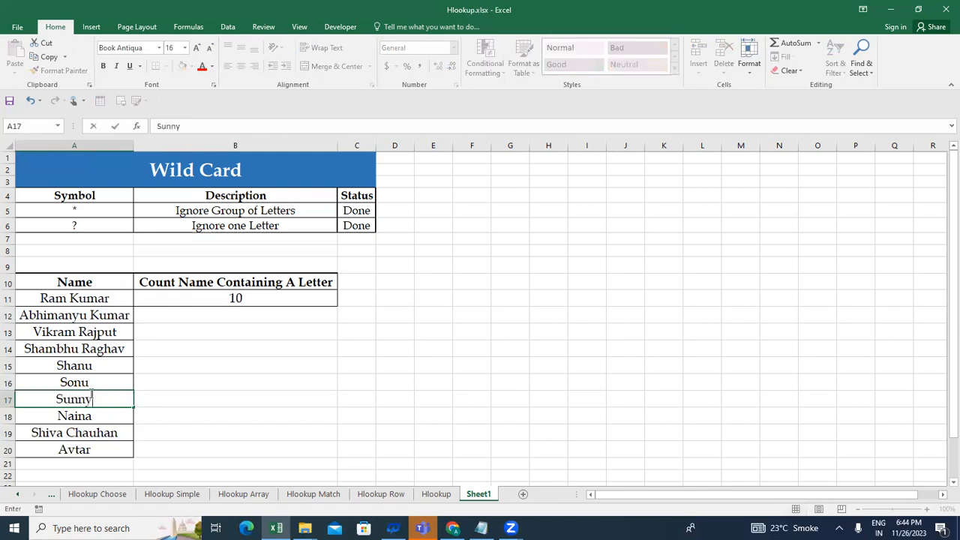
pyautogui.press('Return')
# Examine the count in B11 after the change to A17
pyautogui.press('Up')
pyautogui.press('Right')
pyautogui.press('Up')
pyautogui.press('Up')
pyautogui.press('Up')
pyautogui.press('Up')
pyautogui.press('Up')
pyautogui.press('Up')
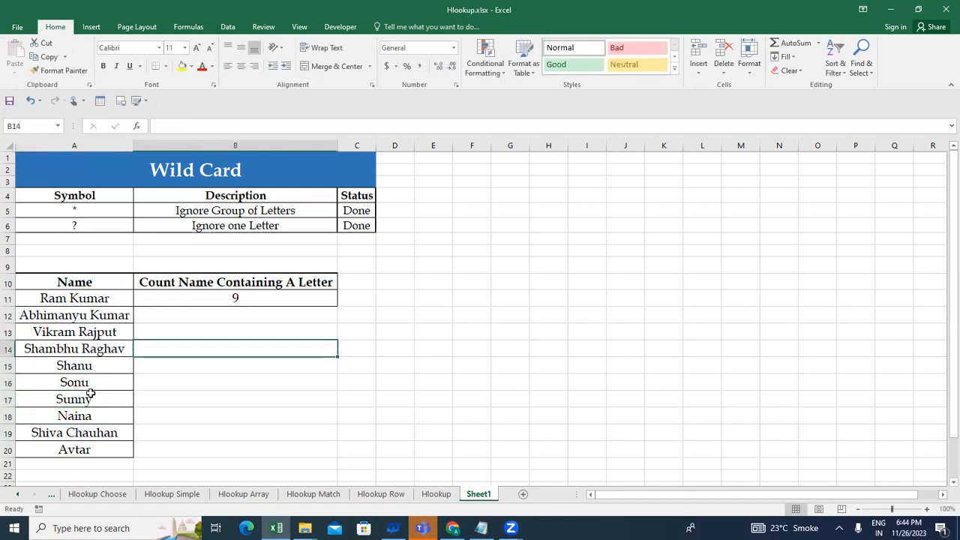
pyautogui.hotkey('shift', 'Left')
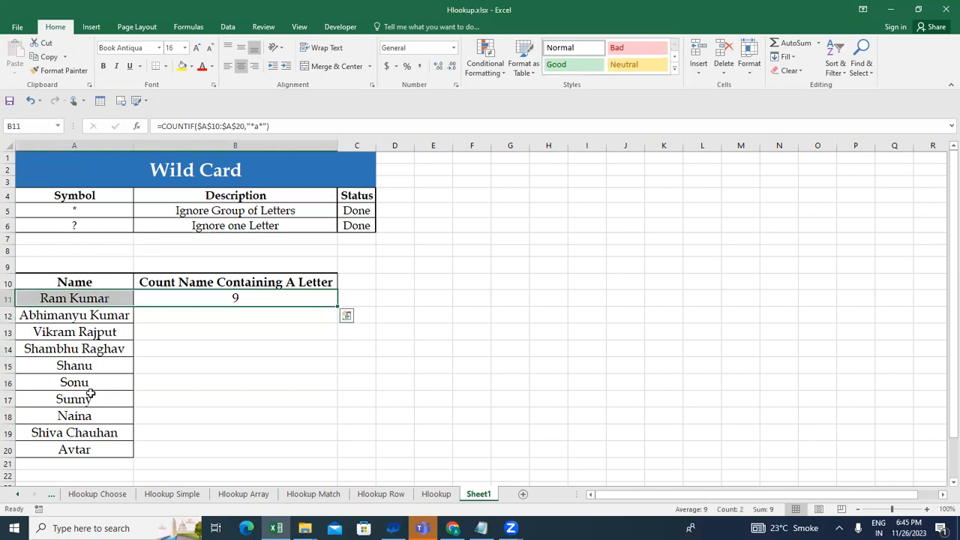
pyautogui.hotkey('shift', 'Right')
# Copy the name and count table A10:B20 and paste it starting at D10
pyautogui.press('Up')
pyautogui.press('Left')
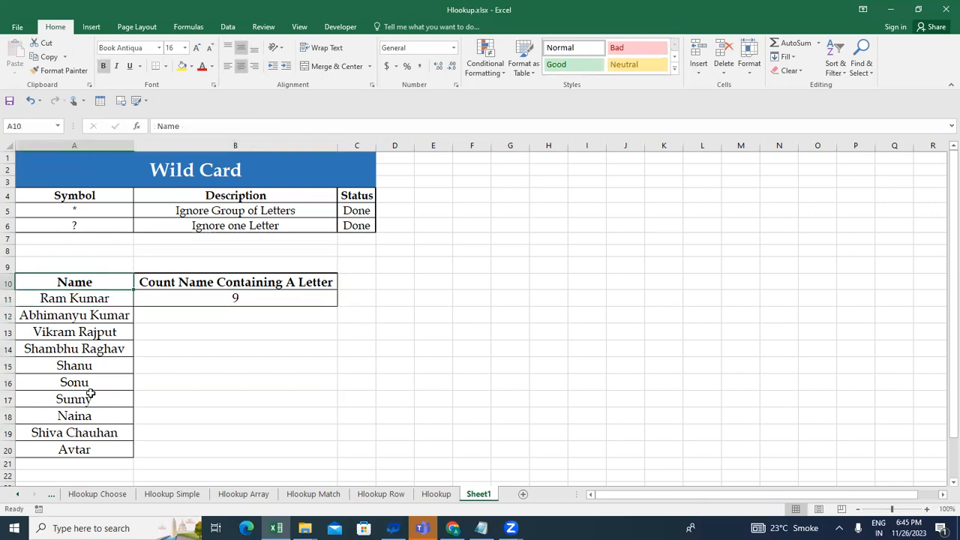
pyautogui.hotkey('shift', 'ctrl', 'Down')
pyautogui.hotkey('shift', 'Right')
pyautogui.hotkey('ctrl', 'c')
pyautogui.press('Right')
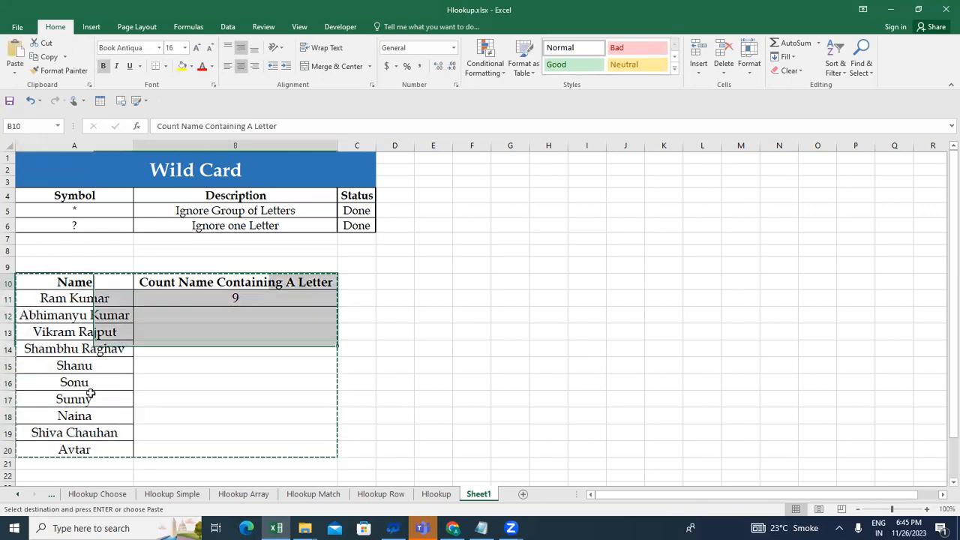
pyautogui.press('Right')
pyautogui.press('Right')
pyautogui.hotkey('ctrl', 'v')
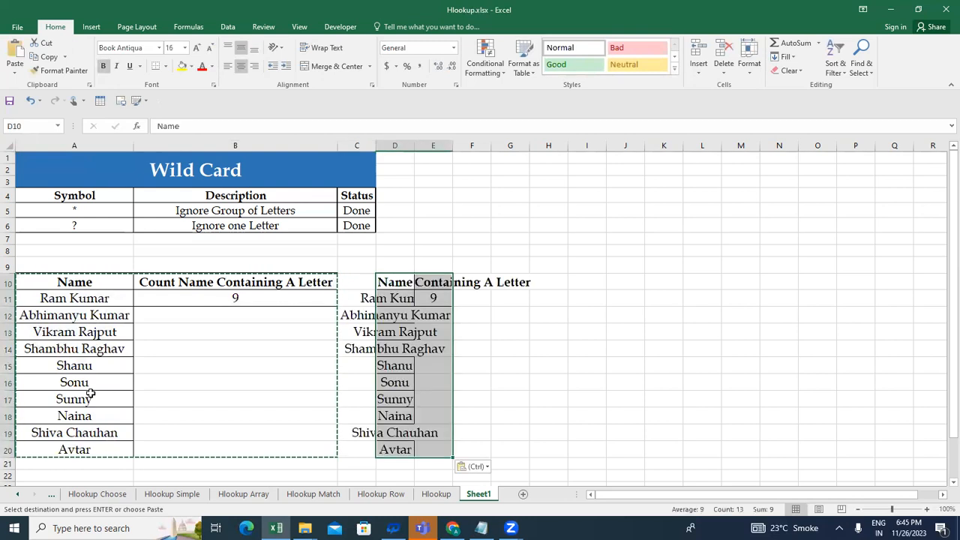
# AutoFit the widths of columns D and E to the pasted table
pyautogui.hotkey('alt', 'h')
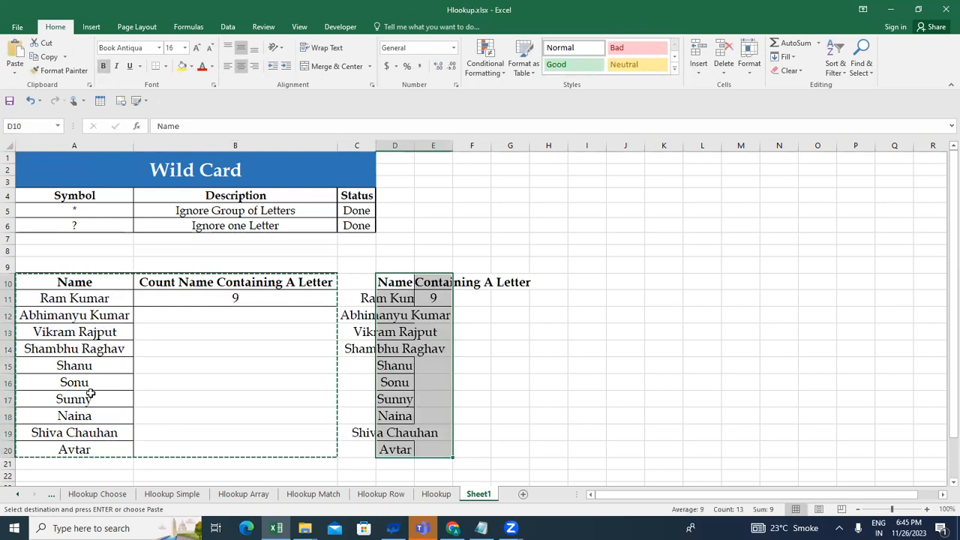
pyautogui.press('o')
pyautogui.press('i')
# Review the * and ? wildcard descriptions in the symbol table
pyautogui.press('Up')
pyautogui.press('Left')
pyautogui.press('Up')
pyautogui.press('Left')
pyautogui.press('Up')
pyautogui.press('Up')
pyautogui.press('Left')
pyautogui.press('Up')
pyautogui.press('Right')
pyautogui.press('Down')
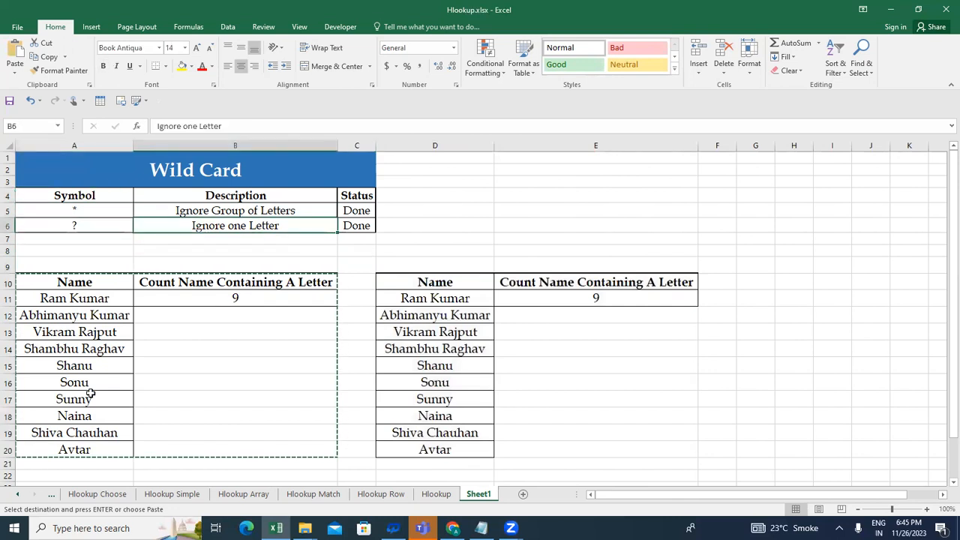
pyautogui.press('Down')
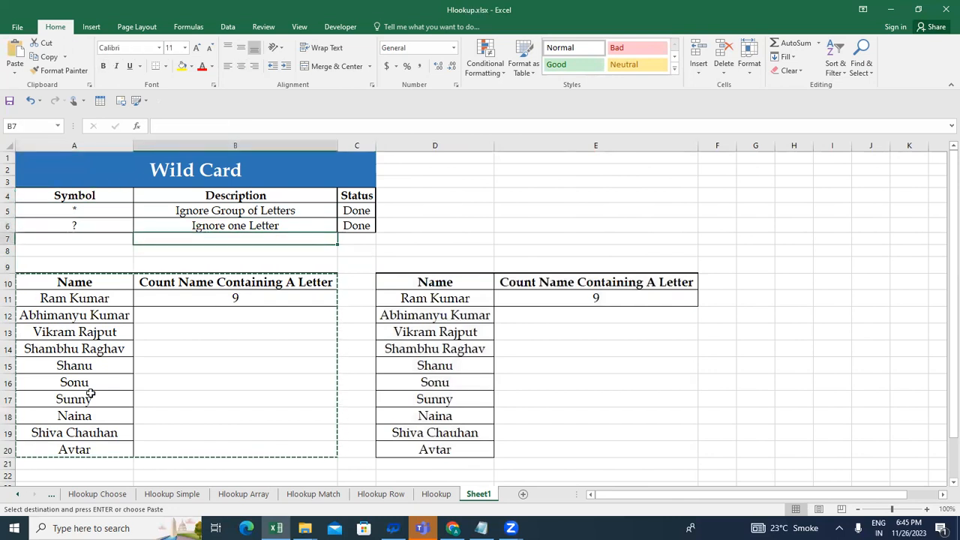
pyautogui.press('Down')
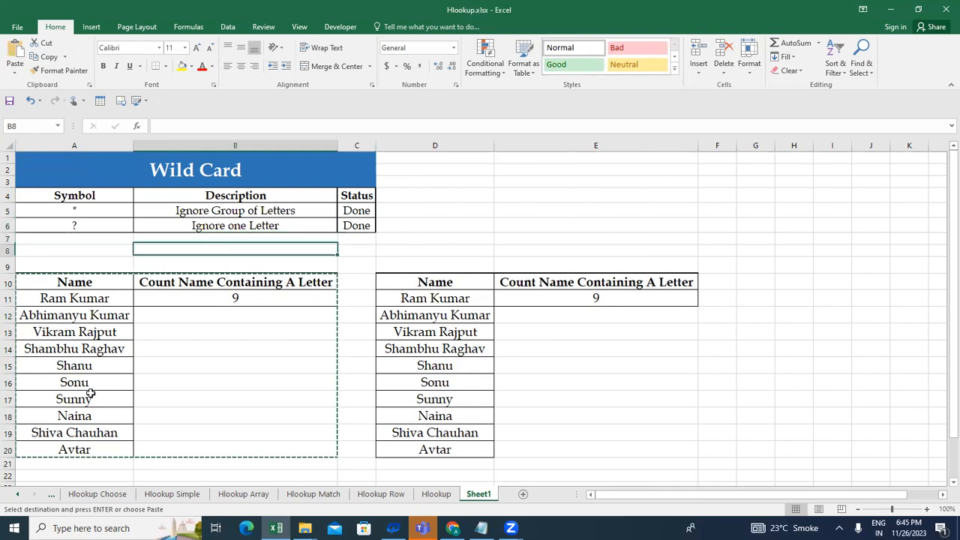
# Delete the copied COUNTIF formula from E11
pyautogui.press('Right')
pyautogui.press('Right')
pyautogui.press('Right')
pyautogui.press('Down')
pyautogui.press('Down')
pyautogui.press('Down')
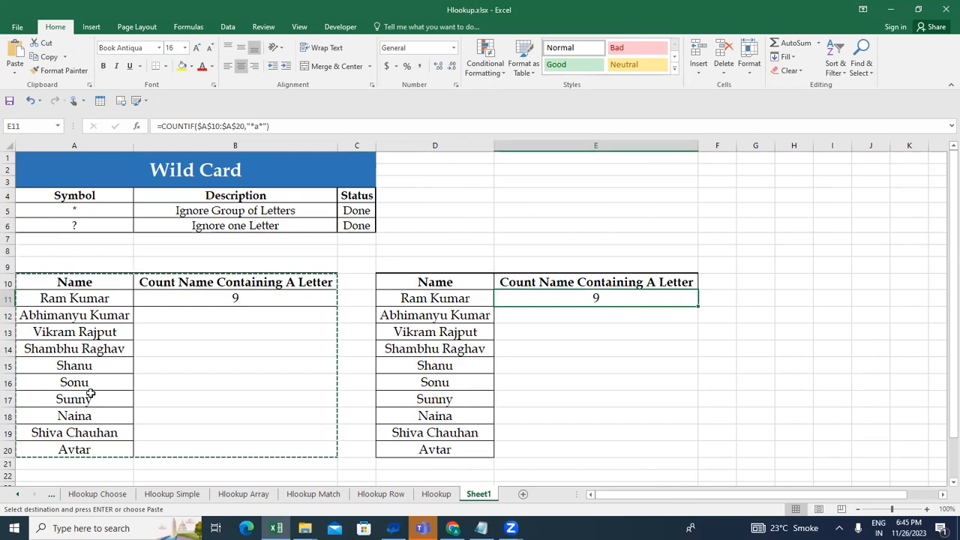
pyautogui.press('Delete')
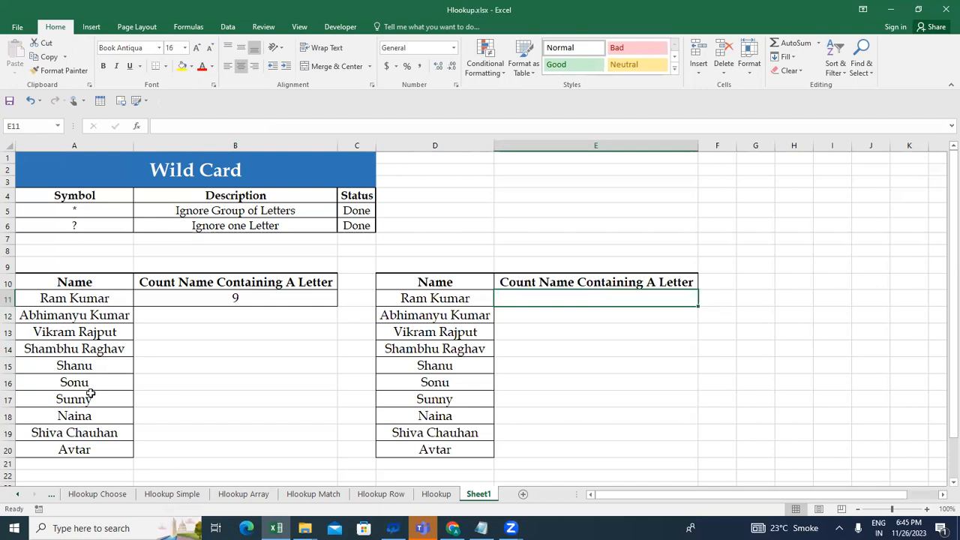
# Select the copied Name column from D10 to D20 to examine its entries
pyautogui.press('Left')
pyautogui.press('Up')
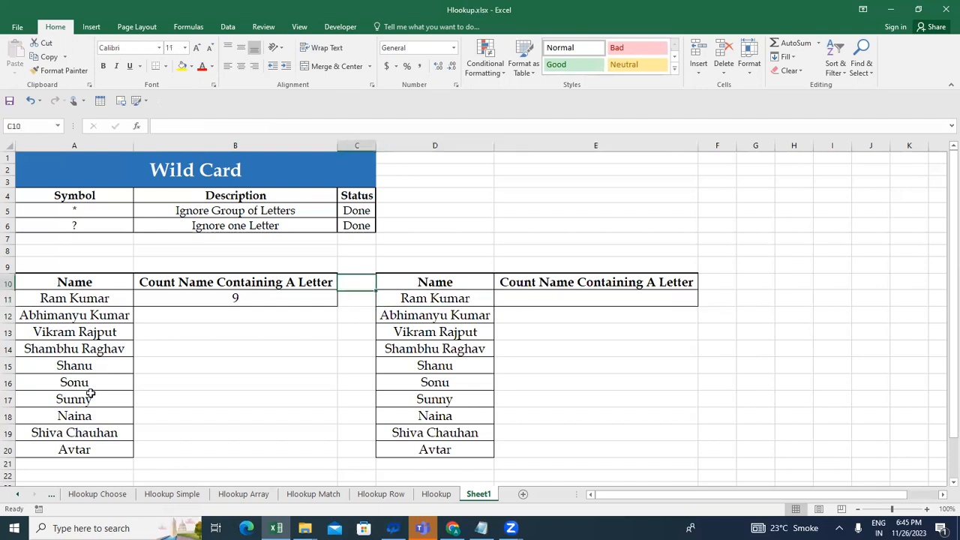
pyautogui.hotkey('shift', 'Down')
pyautogui.hotkey('shift', 'Down')
pyautogui.hotkey('shift', 'Down')
pyautogui.hotkey('shift', 'Down')
pyautogui.hotkey('shift', 'Down')
pyautogui.hotkey('shift', 'Down')
pyautogui.hotkey('shift', 'Down')
pyautogui.hotkey('shift', 'Down')
pyautogui.hotkey('shift', 'Down')
pyautogui.hotkey('shift', 'Down')
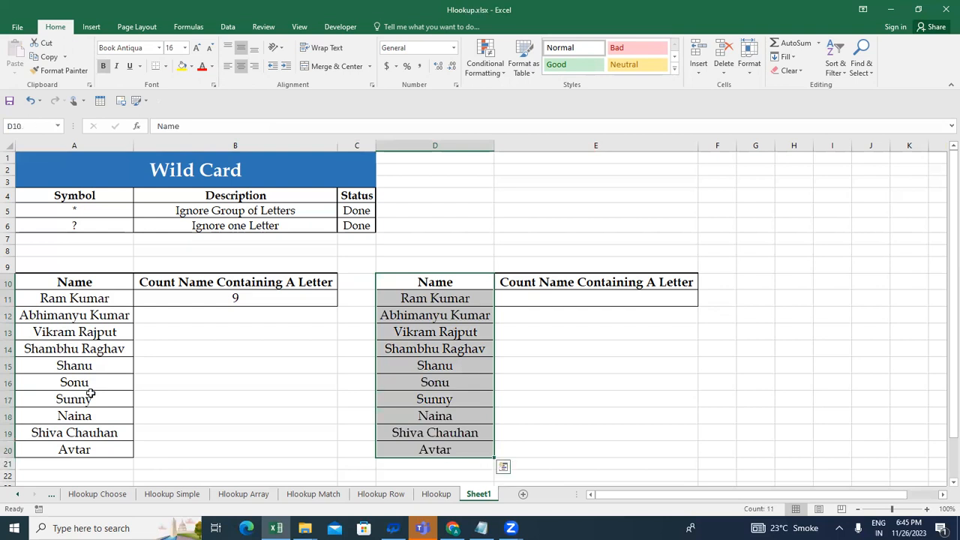
# Insert "Second Letter as" before the "A" in the E10 heading
pyautogui.press('Right')
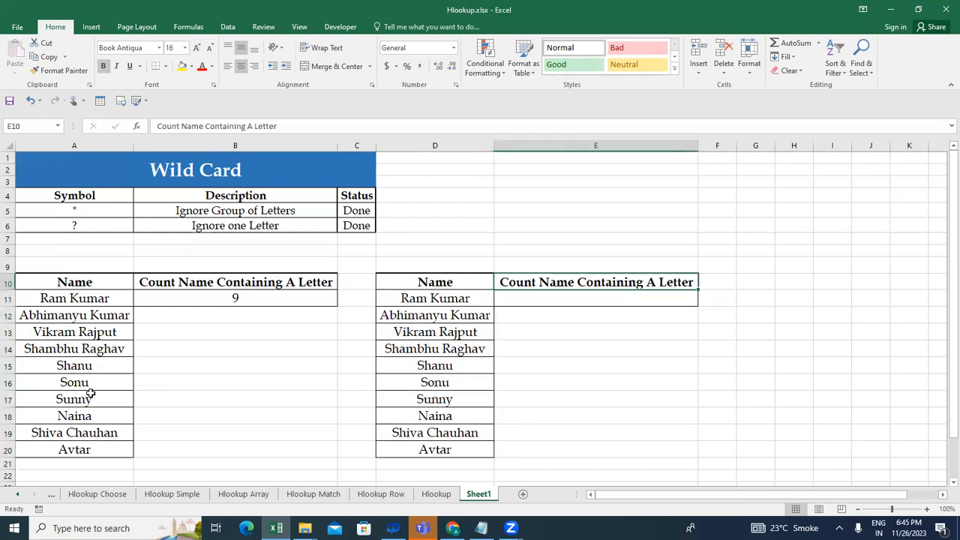
pyautogui.press('F2')
pyautogui.press('Left')
pyautogui.press('Left')
pyautogui.press('Left')
pyautogui.press('Left')
pyautogui.press('Left')
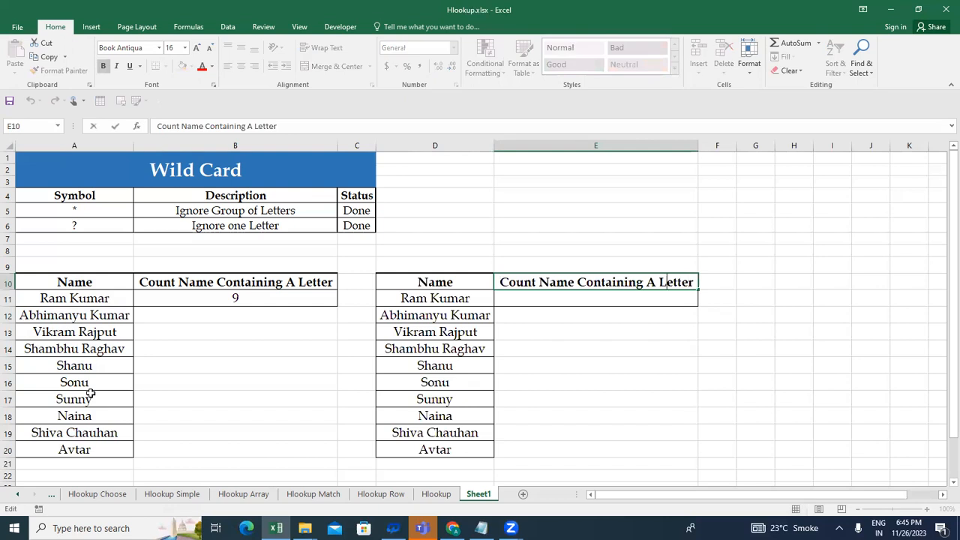
pyautogui.press('Right')
pyautogui.press('Right')
pyautogui.press('Right')
pyautogui.write('Second ')
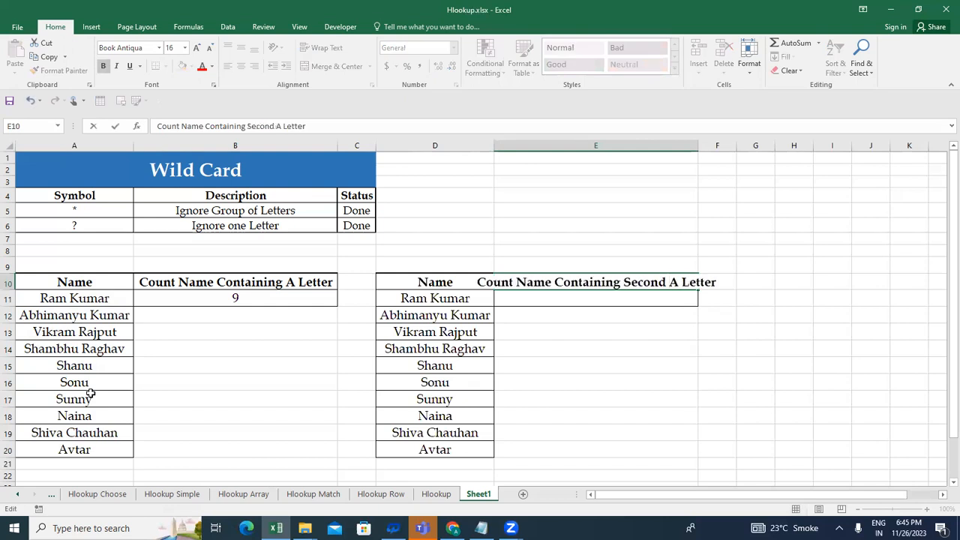
pyautogui.write('Letter')
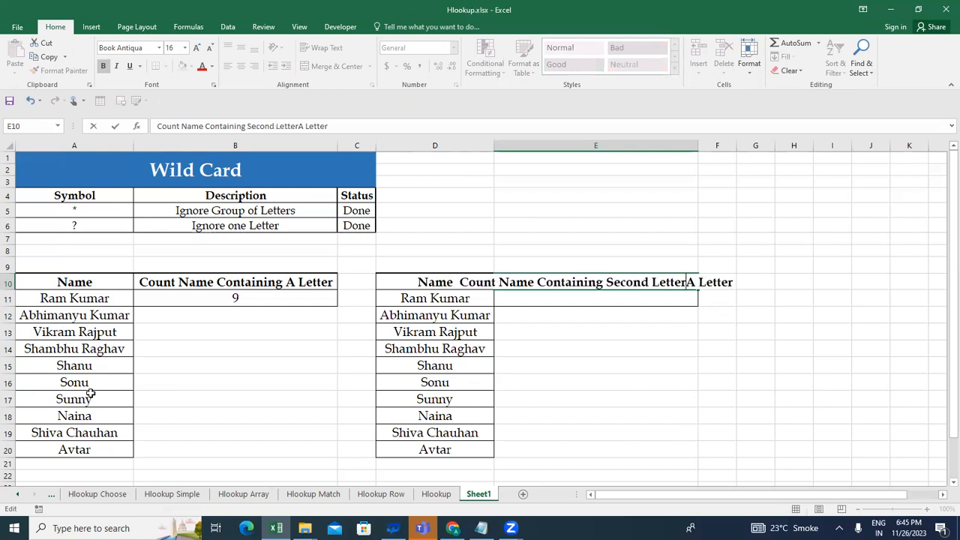
pyautogui.write(' as')
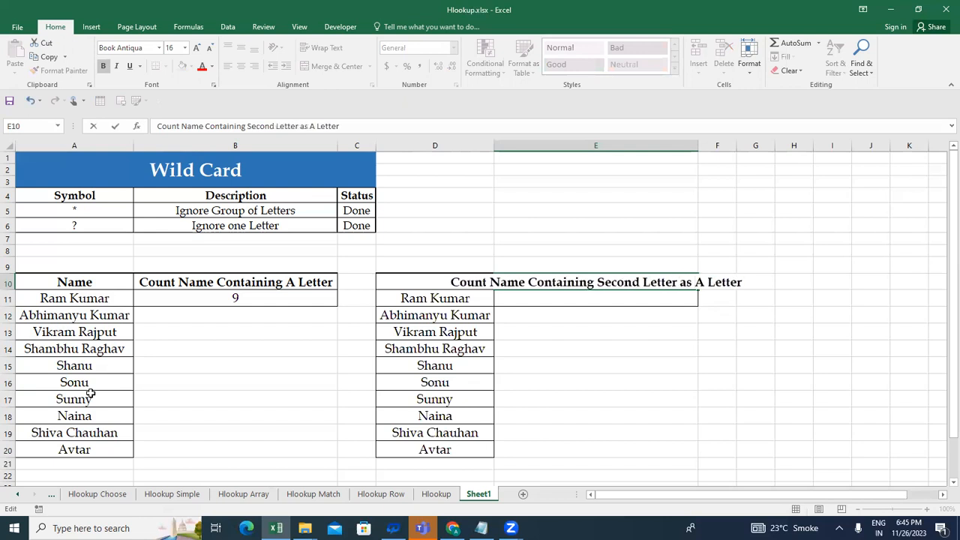
# Remove the trailing word "Letter" from the E10 heading so it reads "Count Name Containing Second Letter as A"
pyautogui.hotkey('shift', 'Right')
pyautogui.hotkey('shift', 'Right')
pyautogui.hotkey('shift', 'Right')
pyautogui.hotkey('shift', 'Right')
pyautogui.hotkey('shift', 'Right')
pyautogui.press('BackSpace')
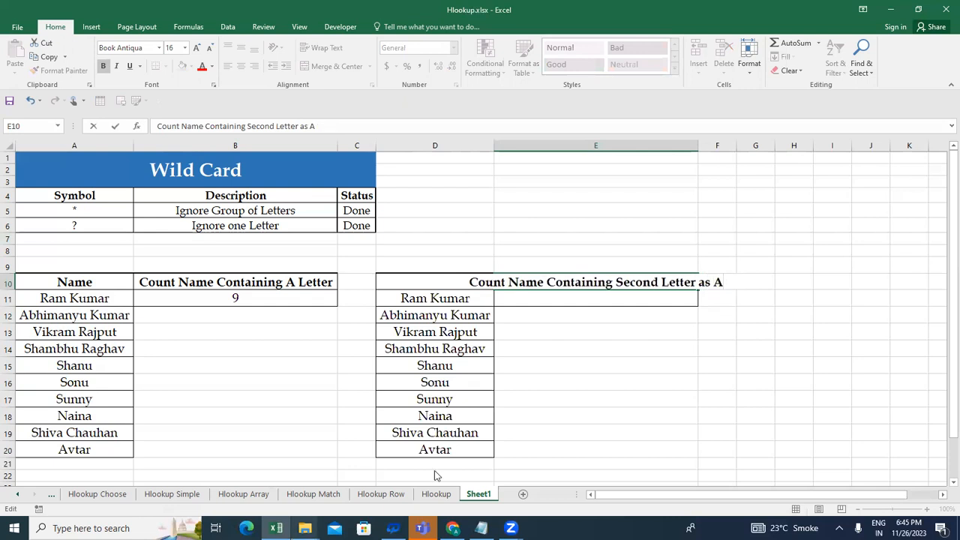
pyautogui.click(564, 306)
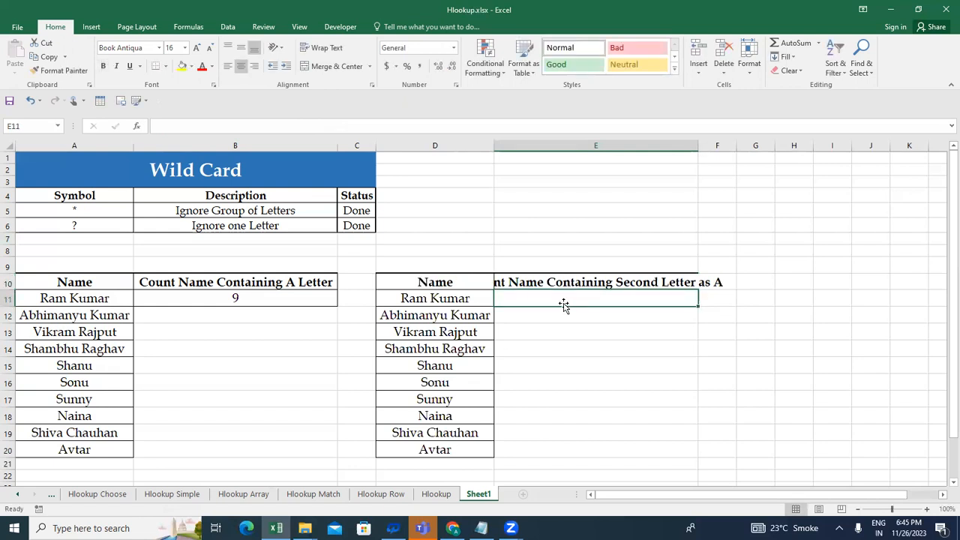
# AutoFit column E to the width of the E10 heading
pyautogui.press('Up')
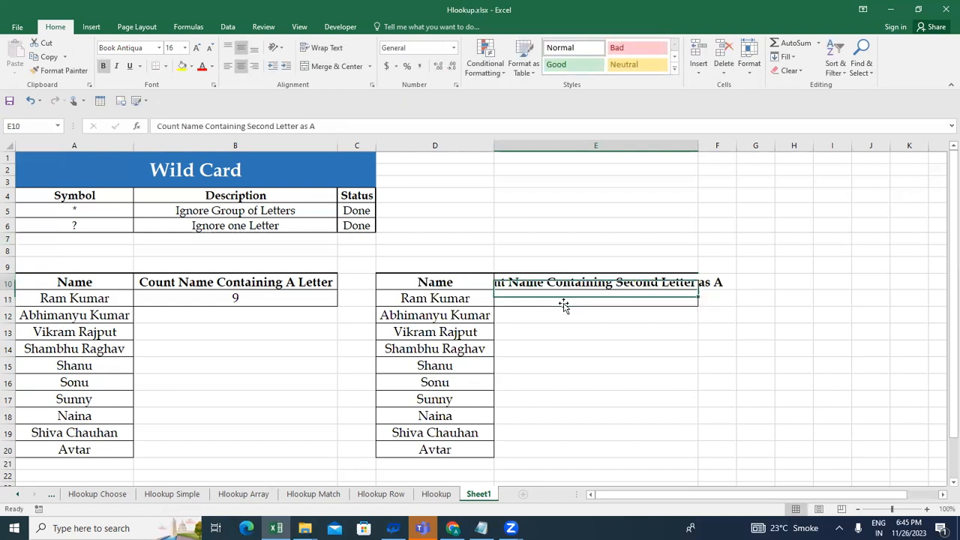
pyautogui.hotkey('alt', 'h')
pyautogui.press('o')
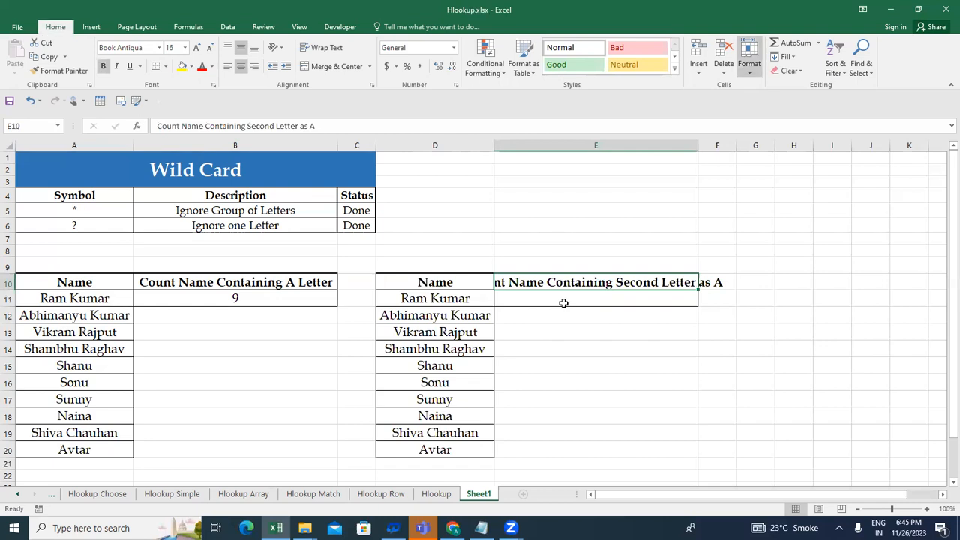
pyautogui.press('i')
# Start a COUNTIF formula in E11 with the absolute range $D$10:$D$20
pyautogui.press('Down')
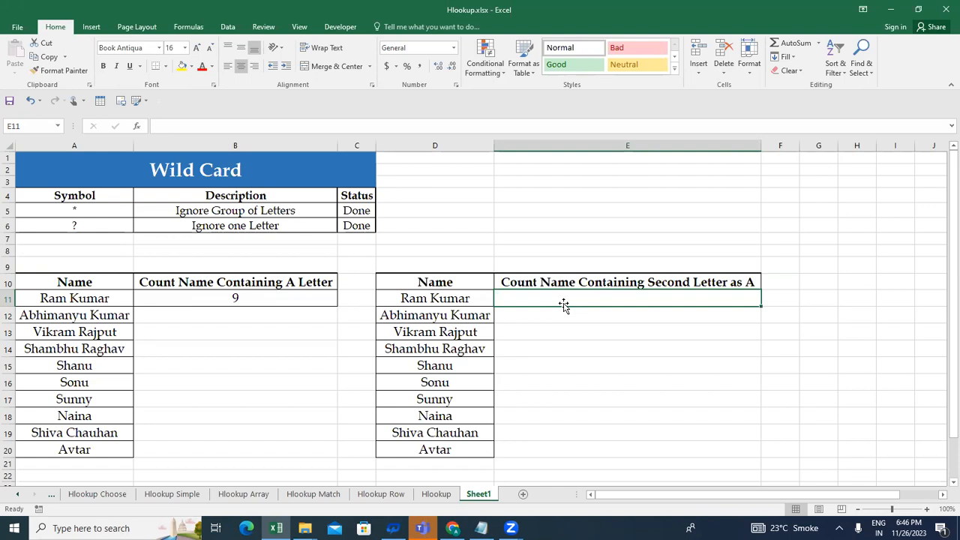
pyautogui.write('=countif')
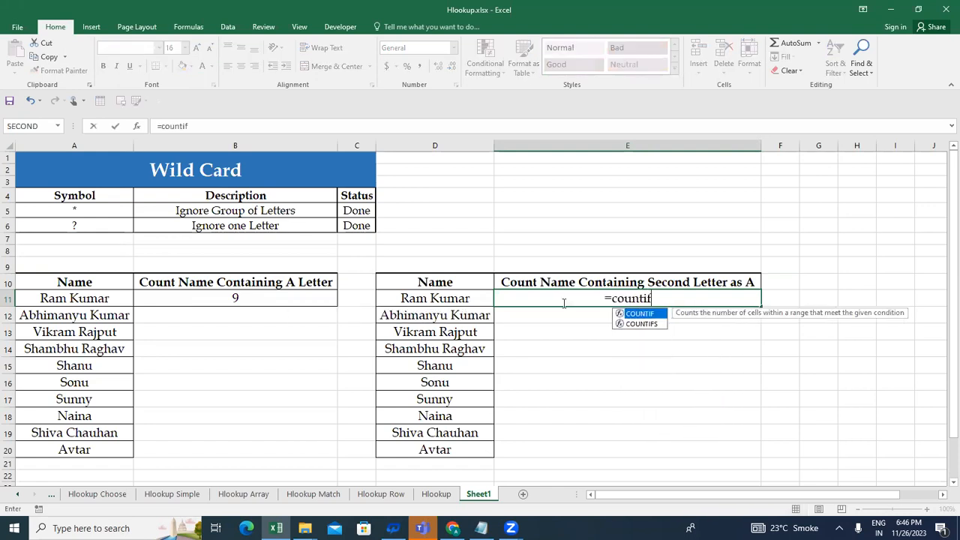
pyautogui.press('Tab')
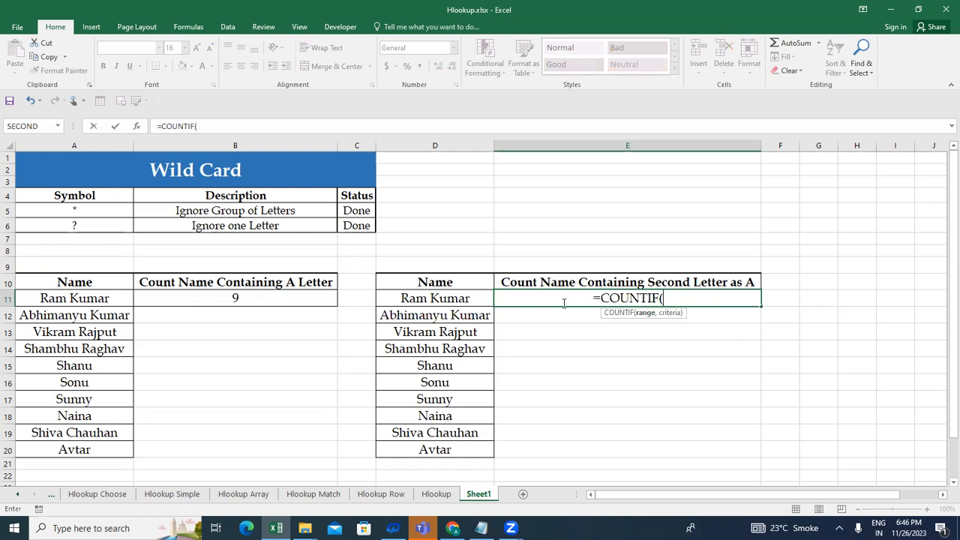
pyautogui.press('Left')
pyautogui.press('Up')
pyautogui.hotkey('ctrl', 'shift', 'Down')
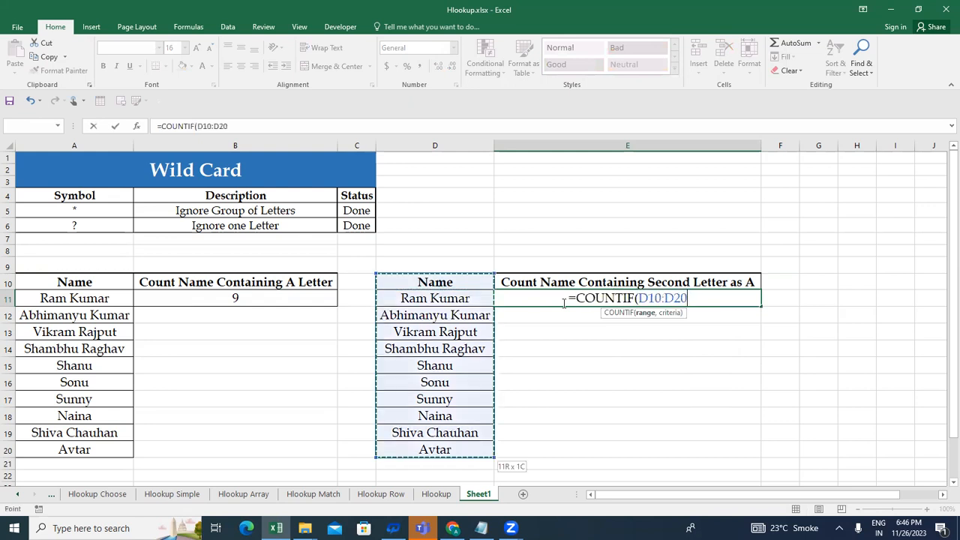
pyautogui.press('F4')
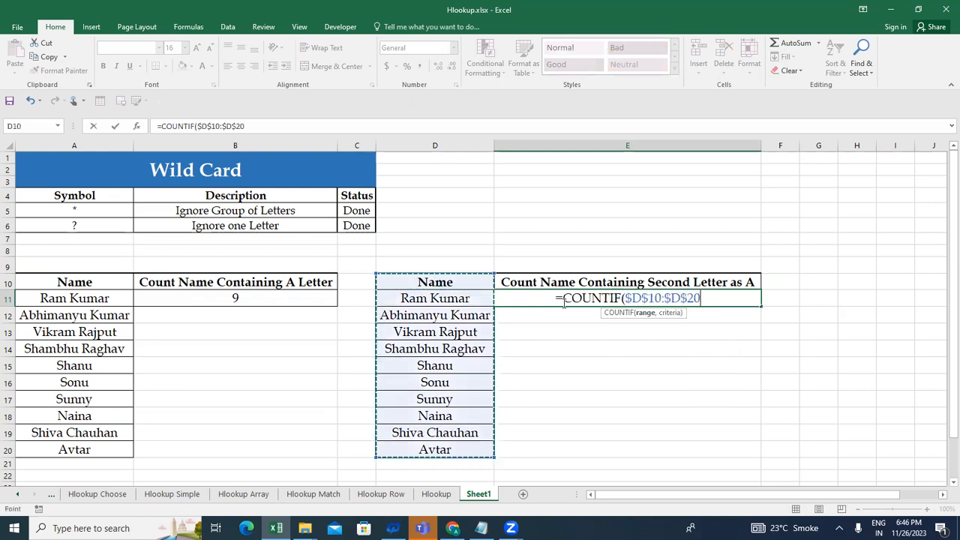
pyautogui.write(',')
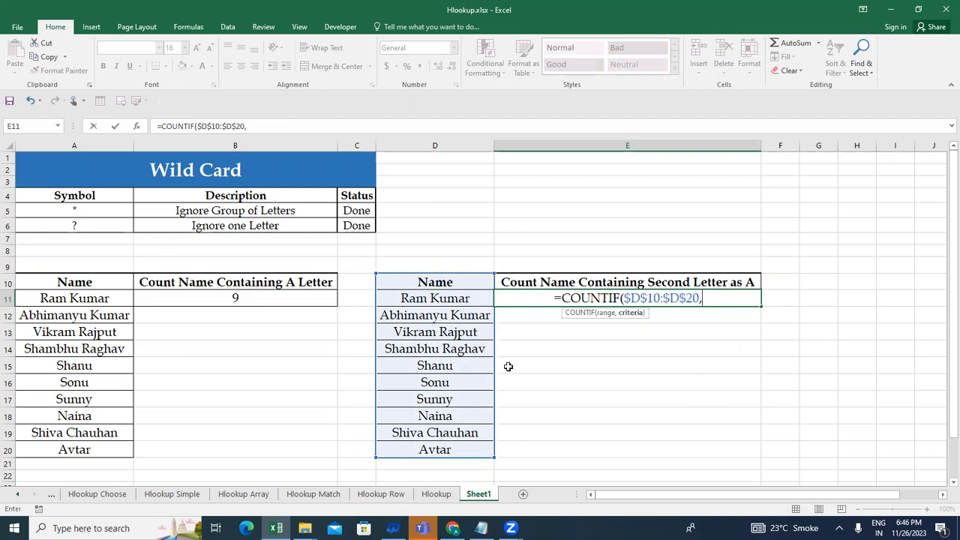
# Complete the E11 COUNTIF formula with the criterion "?a*" and enter it
pyautogui.write('"')
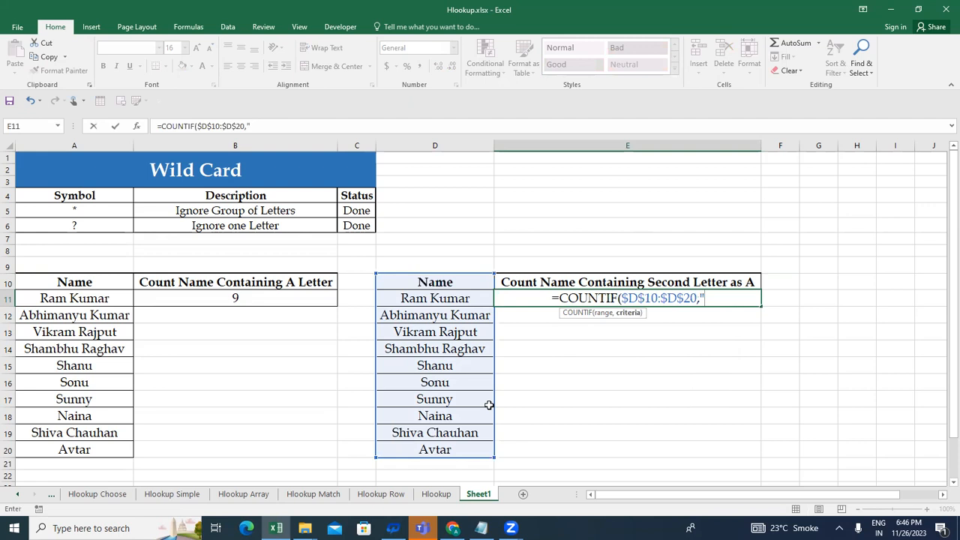
pyautogui.write('?')
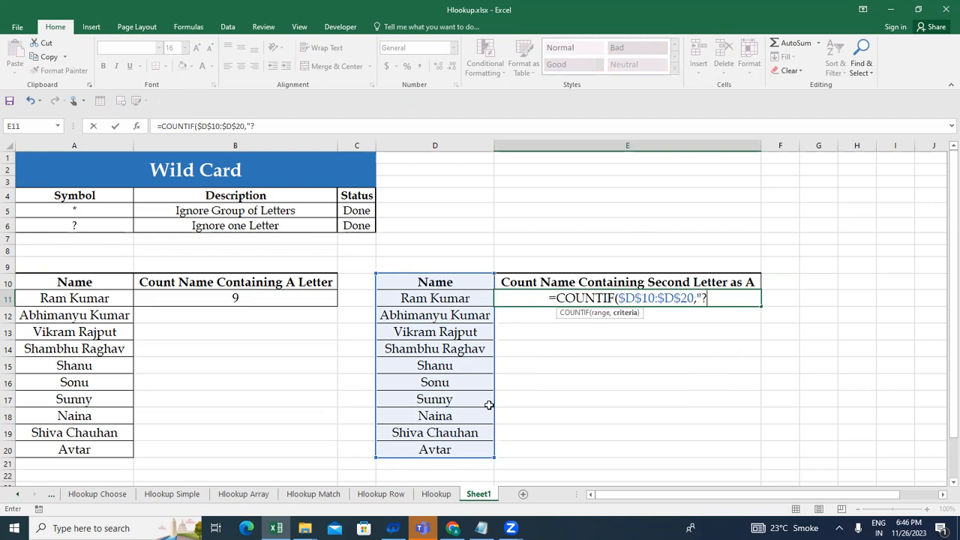
pyautogui.write('a')
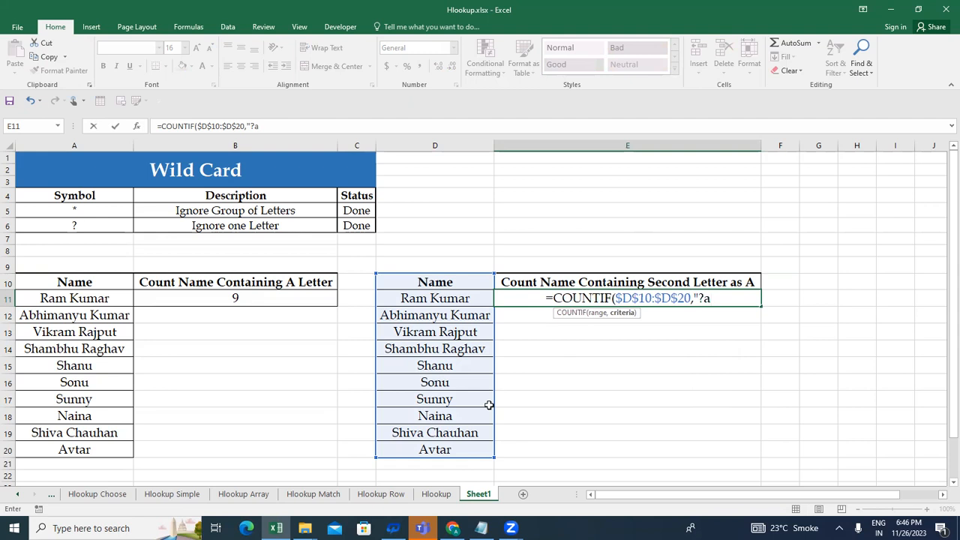
pyautogui.write('"')
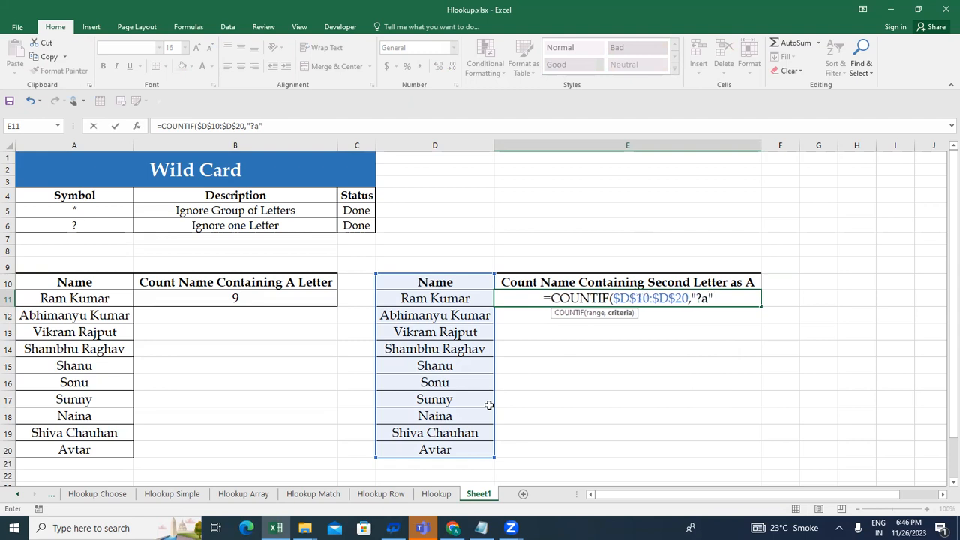
pyautogui.press('BackSpace')
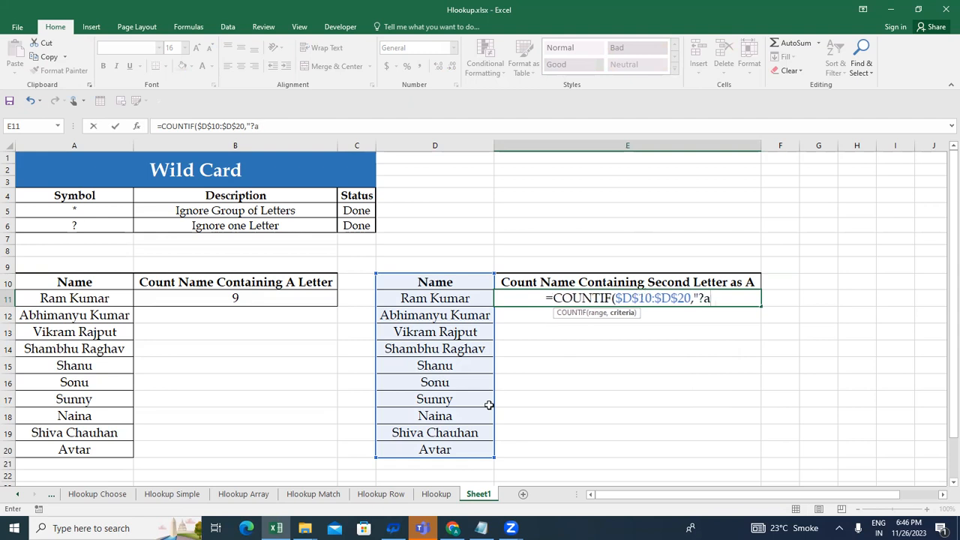
pyautogui.write('*')
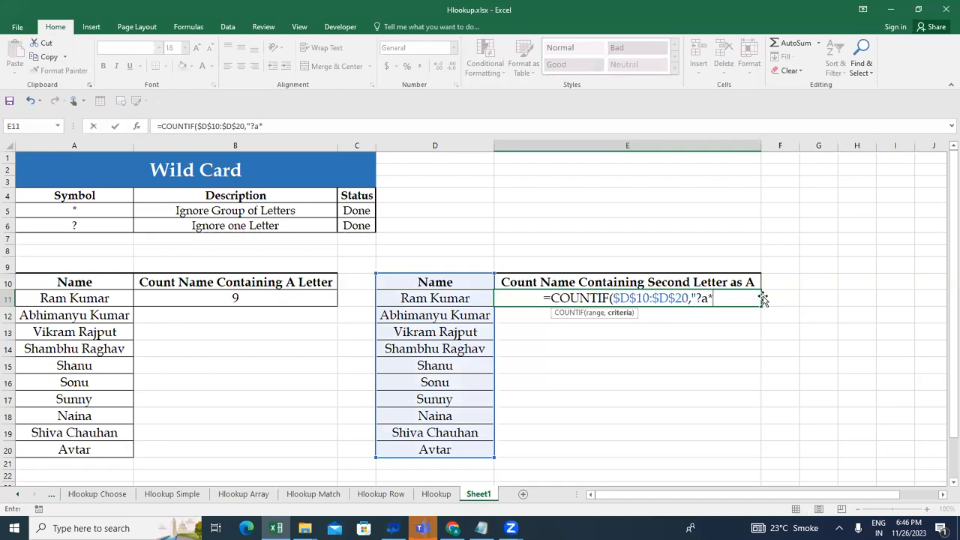
pyautogui.write('")')
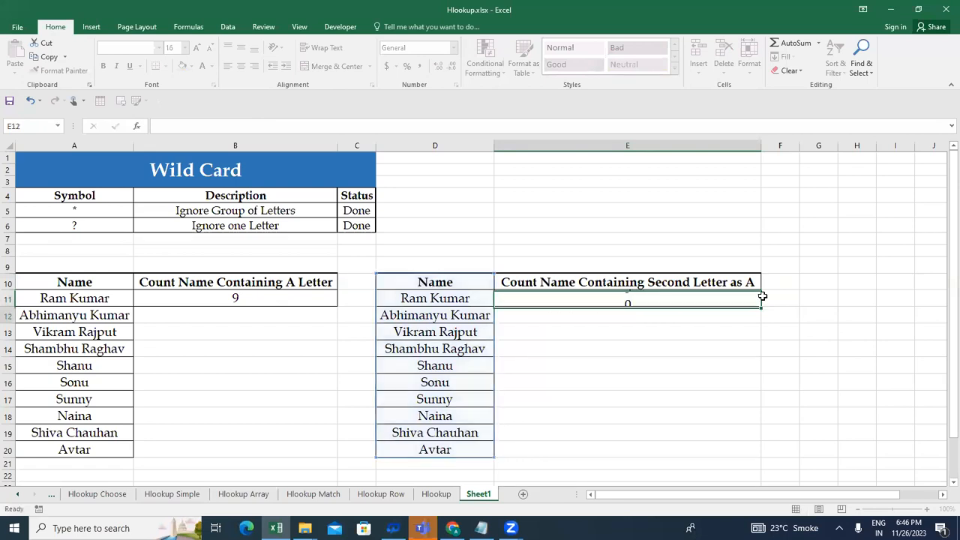
pyautogui.hotkey('ctrl', 'Return')
# Go through the names in D10:D20 row by row to check the second letters against the E11 count
pyautogui.press('Left')
pyautogui.press('Up')
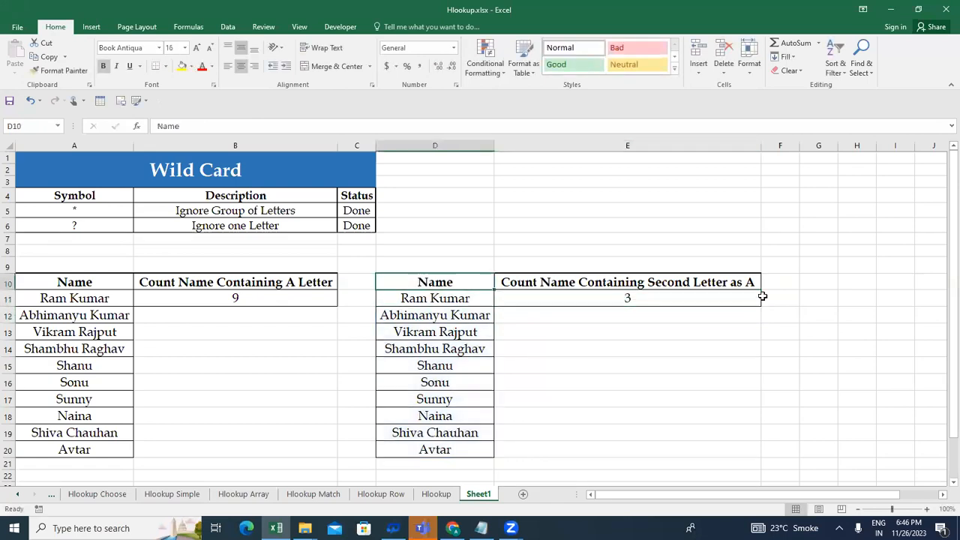
pyautogui.hotkey('shift', 'Down')
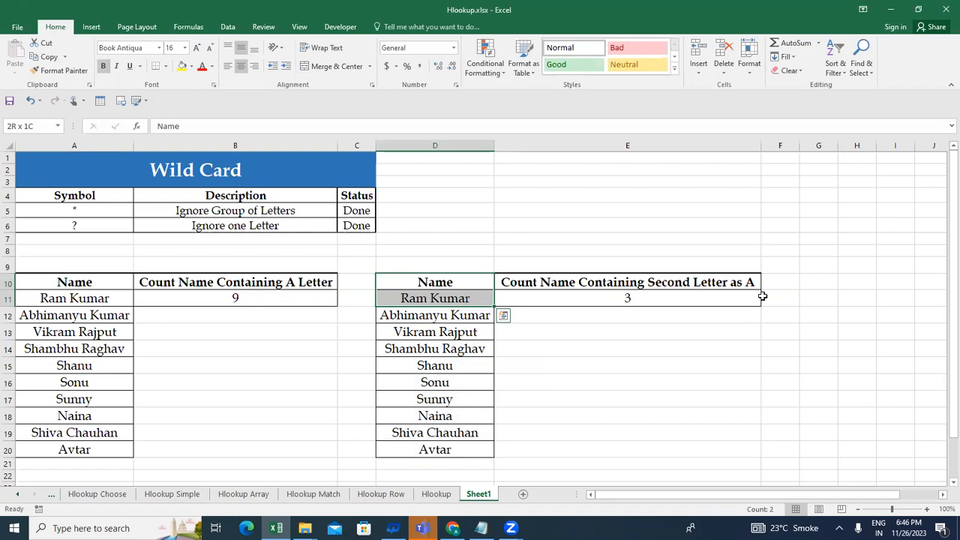
pyautogui.hotkey('shift', 'Up')
pyautogui.hotkey('shift', 'Down')
pyautogui.hotkey('shift', 'Down')
pyautogui.hotkey('shift', 'Down')
pyautogui.hotkey('shift', 'Down')
pyautogui.hotkey('shift', 'Down')
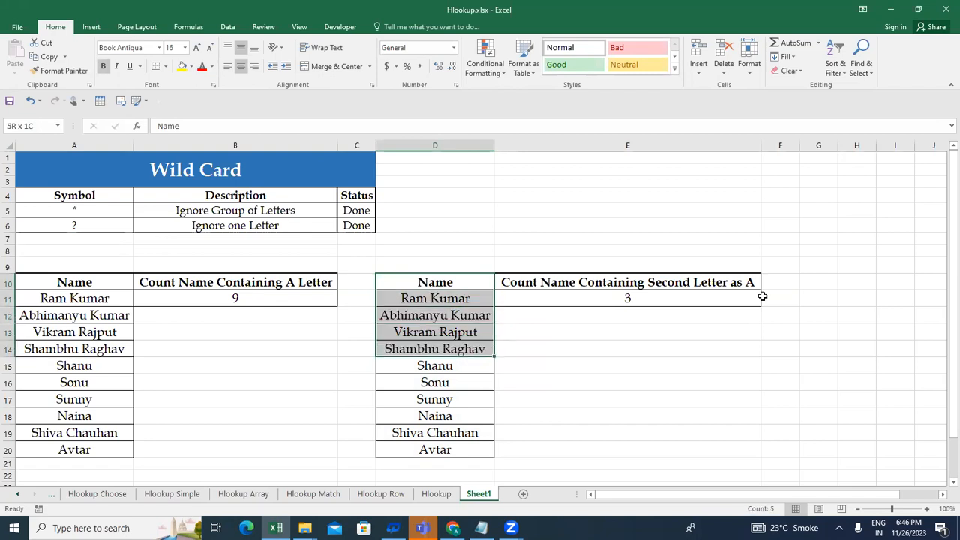
pyautogui.hotkey('shift', 'Down')
pyautogui.hotkey('shift', 'Down')
pyautogui.hotkey('shift', 'Down')
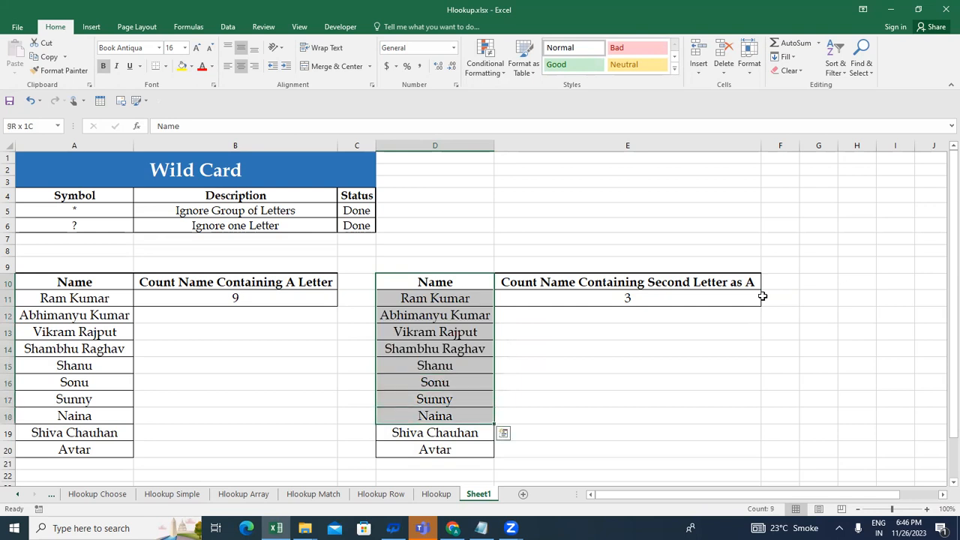
pyautogui.hotkey('shift', 'Down')
pyautogui.hotkey('shift', 'Down')
pyautogui.press('Right')
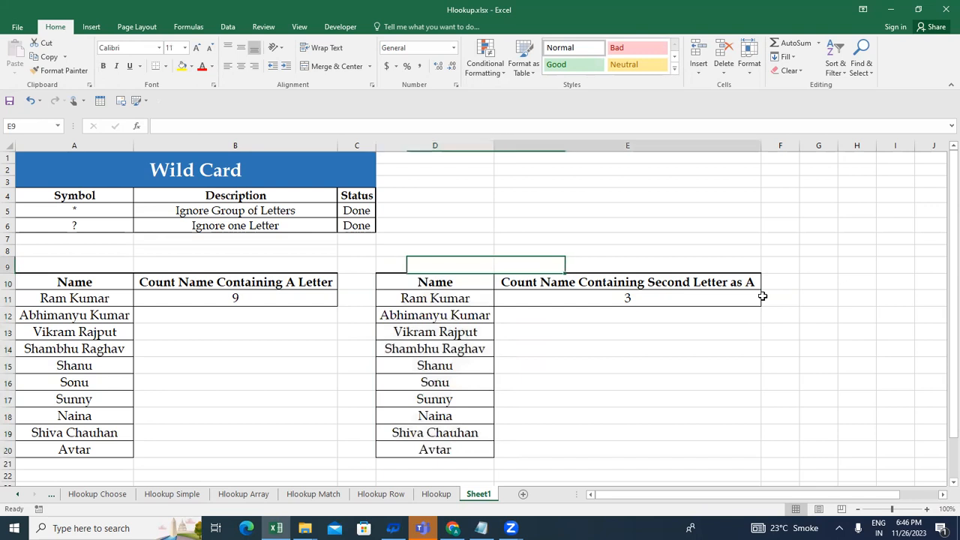
pyautogui.press('Down')
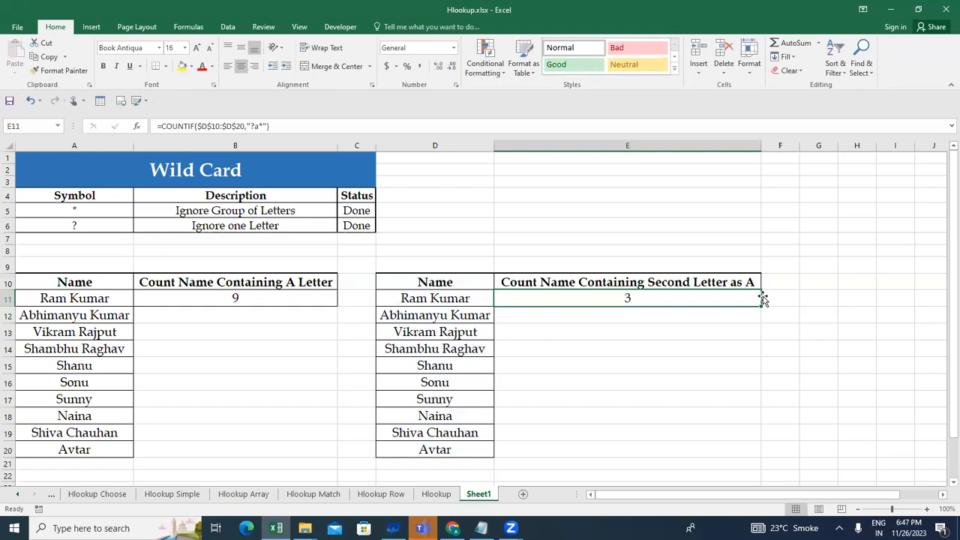
# Copy the second table, D10:E20, and paste it starting at G10
pyautogui.press('Left')
pyautogui.press('Left')
pyautogui.press('Right')
pyautogui.press('Up')
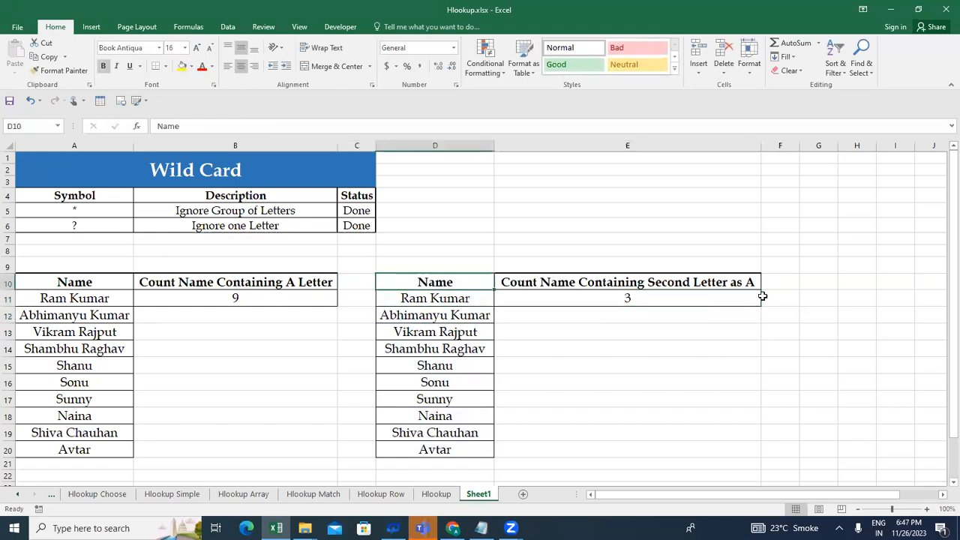
pyautogui.hotkey('shift', 'Down')
pyautogui.hotkey('shift', 'Down')
pyautogui.hotkey('shift', 'Down')
pyautogui.hotkey('shift', 'Down')
pyautogui.hotkey('shift', 'Down')
pyautogui.hotkey('shift', 'Down')
pyautogui.hotkey('shift', 'Down')
pyautogui.hotkey('shift', 'Down')
pyautogui.hotkey('shift', 'Down')
pyautogui.hotkey('shift', 'Down')
pyautogui.hotkey('shift', 'Right')
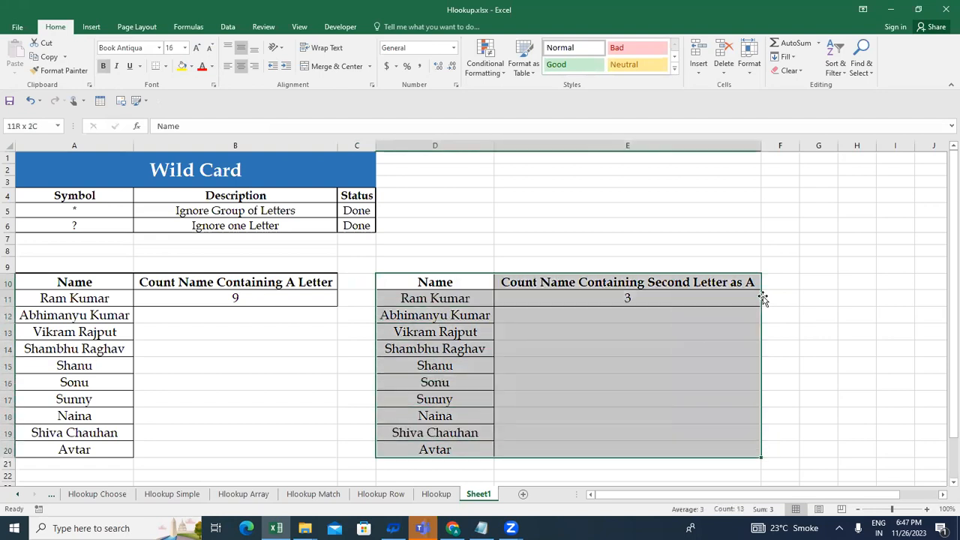
pyautogui.hotkey('ctrl', 'c')
pyautogui.press('Right')
pyautogui.press('Right')
pyautogui.press('Right')
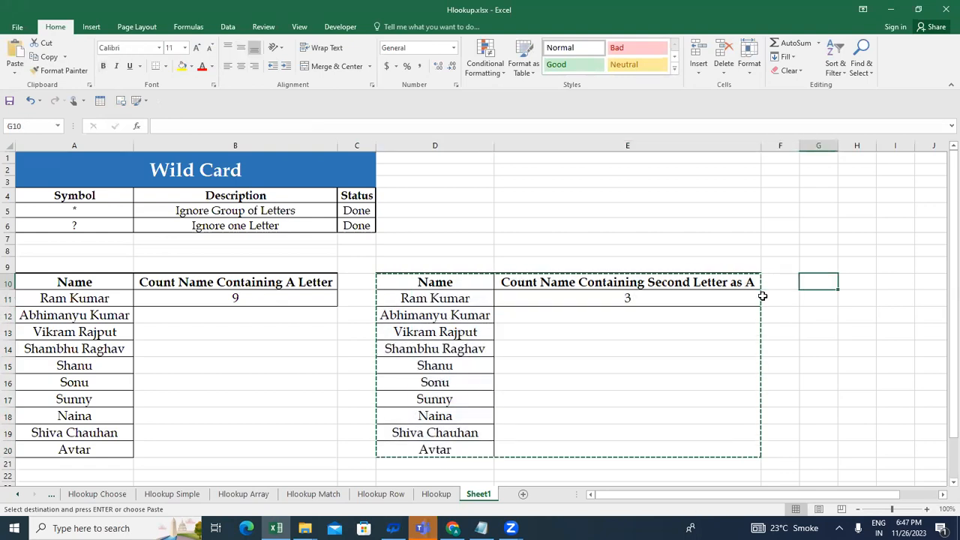
pyautogui.hotkey('ctrl', 'v')
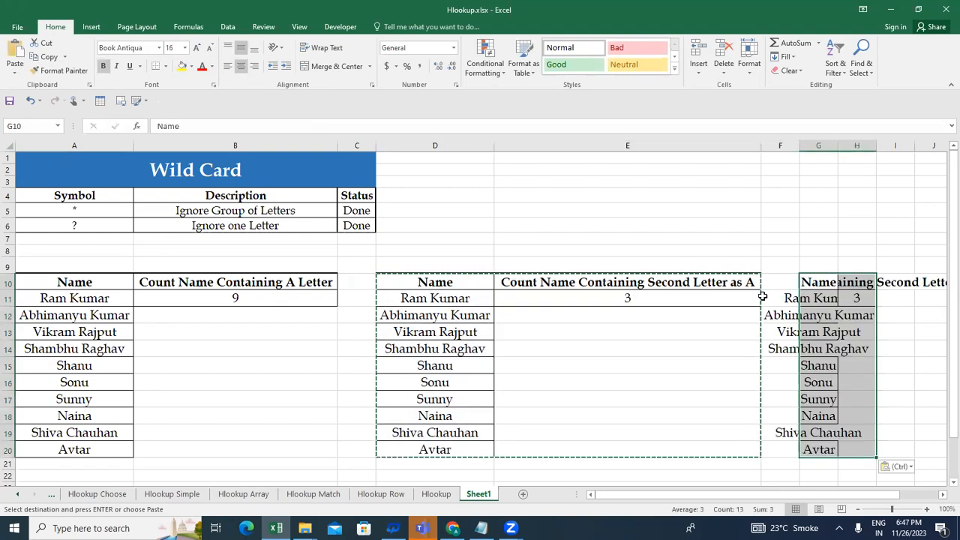
# AutoFit the widths of columns G and H to the pasted table
pyautogui.hotkey('alt', 'h')
pyautogui.press('o')
pyautogui.press('i')
# Delete the copied COUNTIF formula from H11
pyautogui.press('Right')
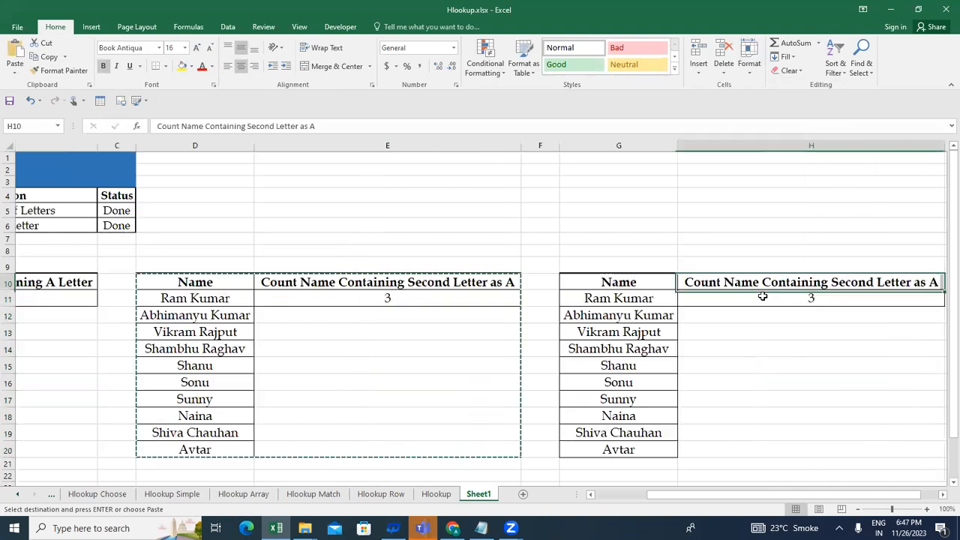
pyautogui.press('Down')
pyautogui.press('Delete')
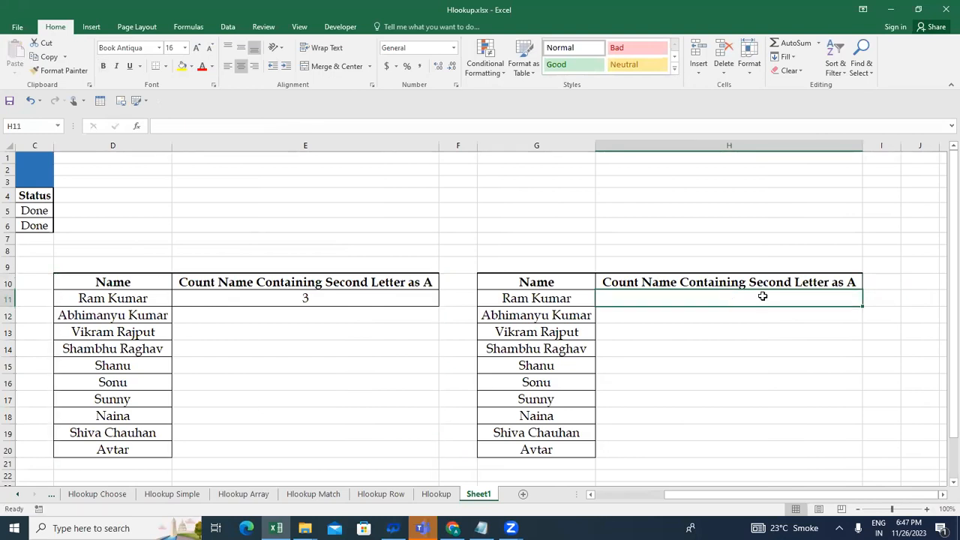
# Select the third table's Name column, G10:G20, to examine its entries
pyautogui.press('Down')
pyautogui.press('Up')
pyautogui.press('Left')
pyautogui.press('Up')
pyautogui.hotkey('ctrl', 'shift', 'Down')
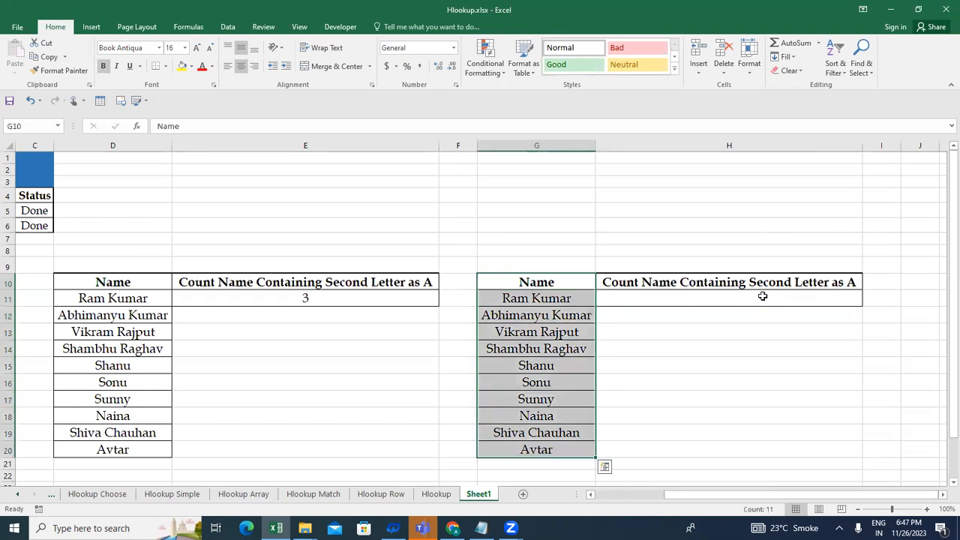
# Replace the third table's count header in H10 with "Count Name Having Starting Letter A"
pyautogui.press('Right')
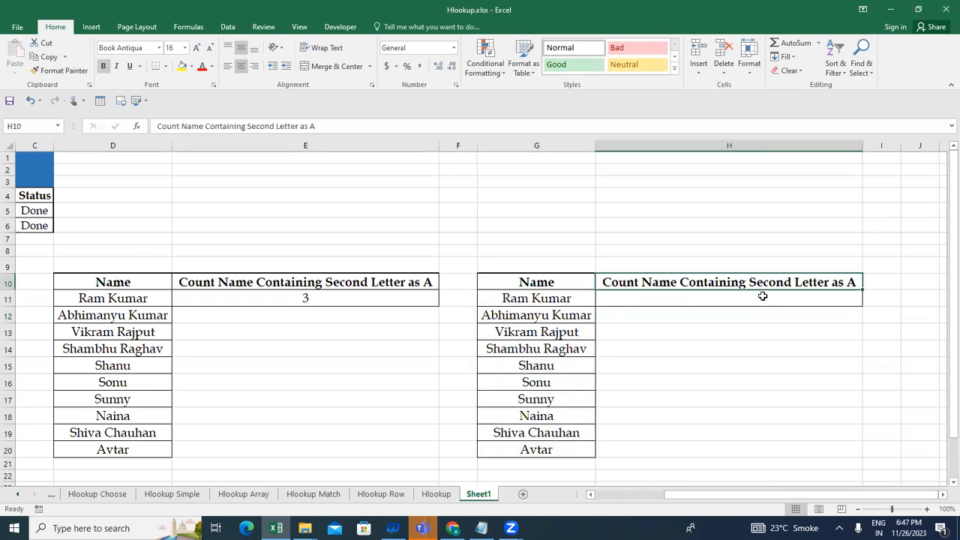
pyautogui.write('Count')
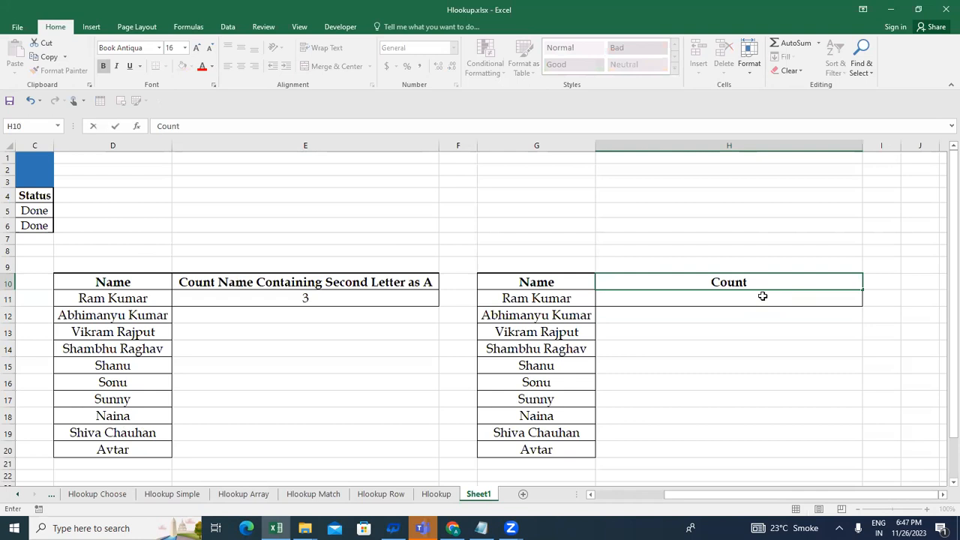
pyautogui.write(' Name Having Starting')
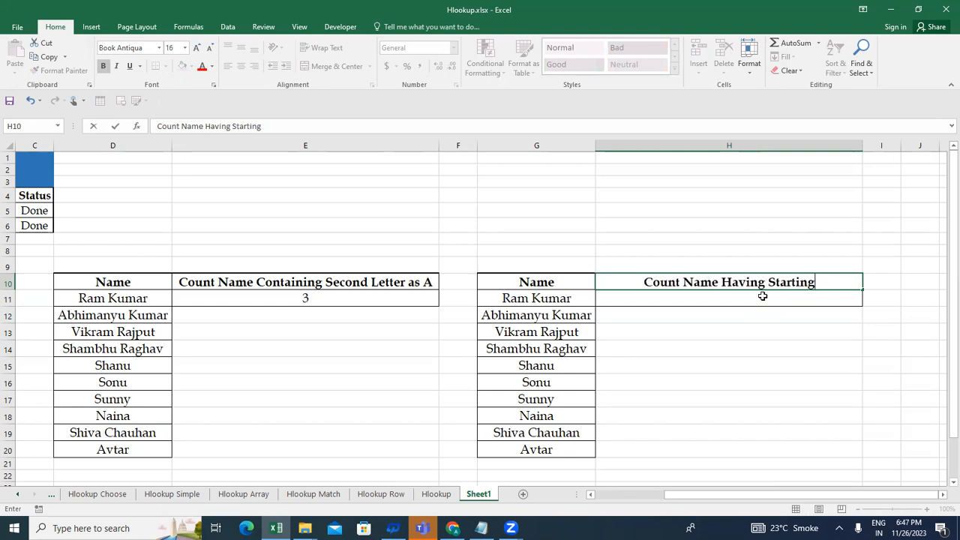
pyautogui.write(' Letter ')
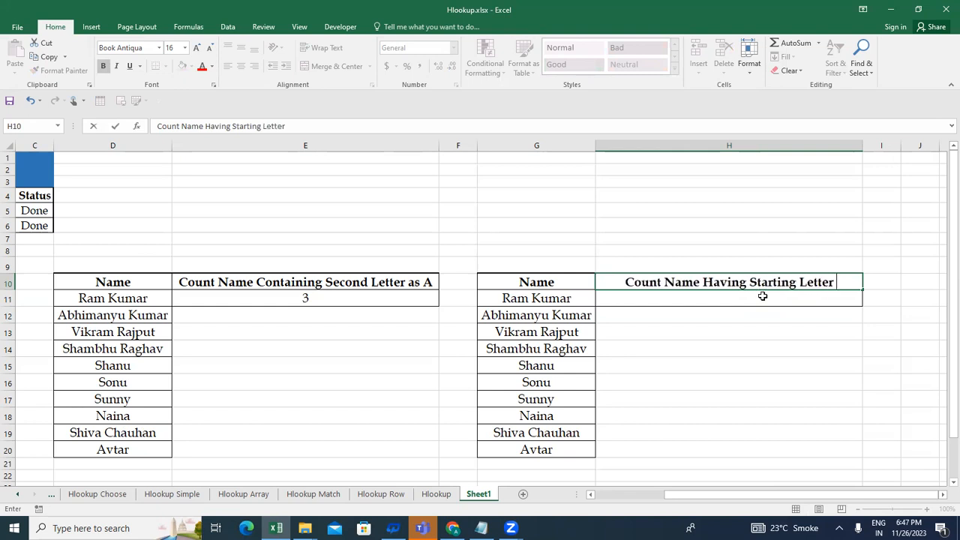
pyautogui.write('A')
pyautogui.press('Return')
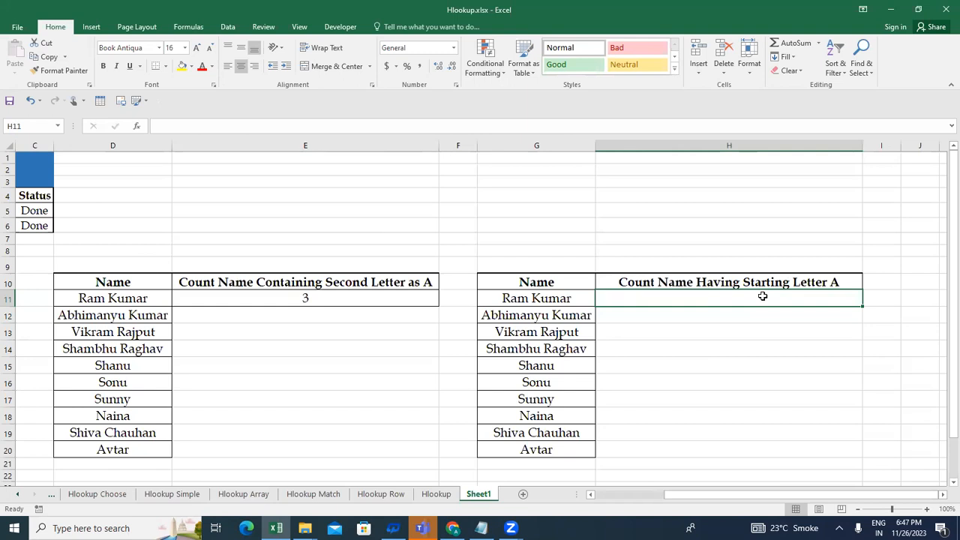
# Enter =COUNTIF($G$10:$G$20,"a*") in H11 to count the names starting with a
pyautogui.write('=s')
pyautogui.press('BackSpace')
pyautogui.write('countif')
pyautogui.press('Tab')
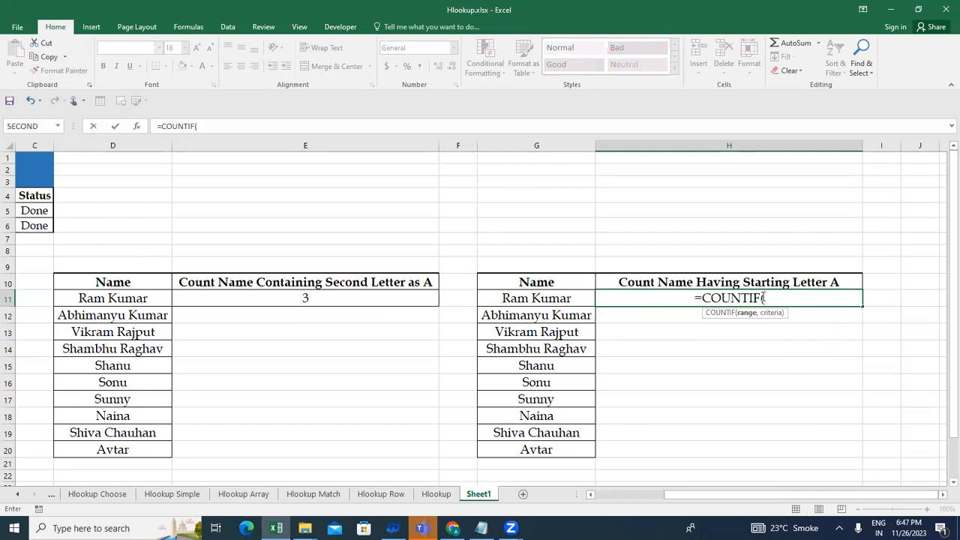
pyautogui.press('Left')
pyautogui.press('Up')
pyautogui.hotkey('ctrl', 'shift', 'Down')
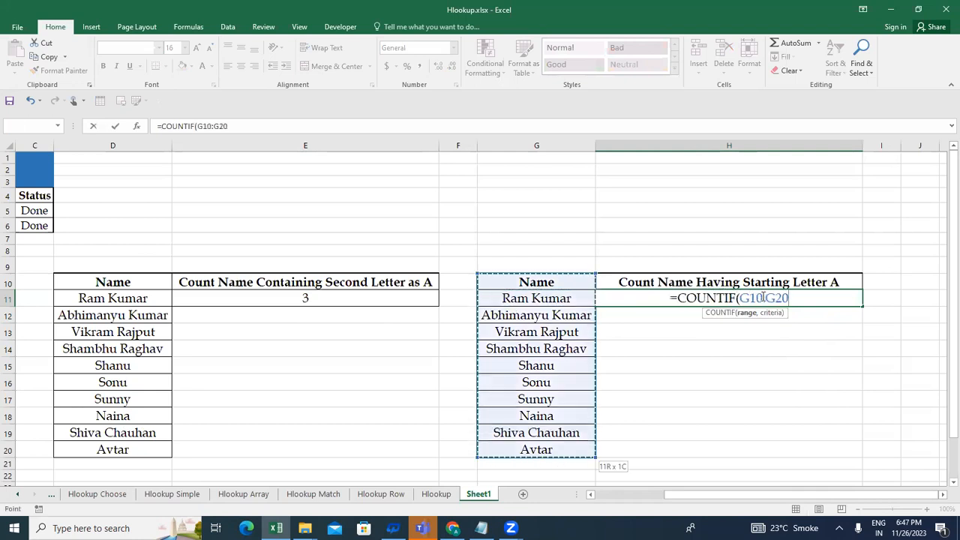
pyautogui.press('F4')
pyautogui.write(',"')
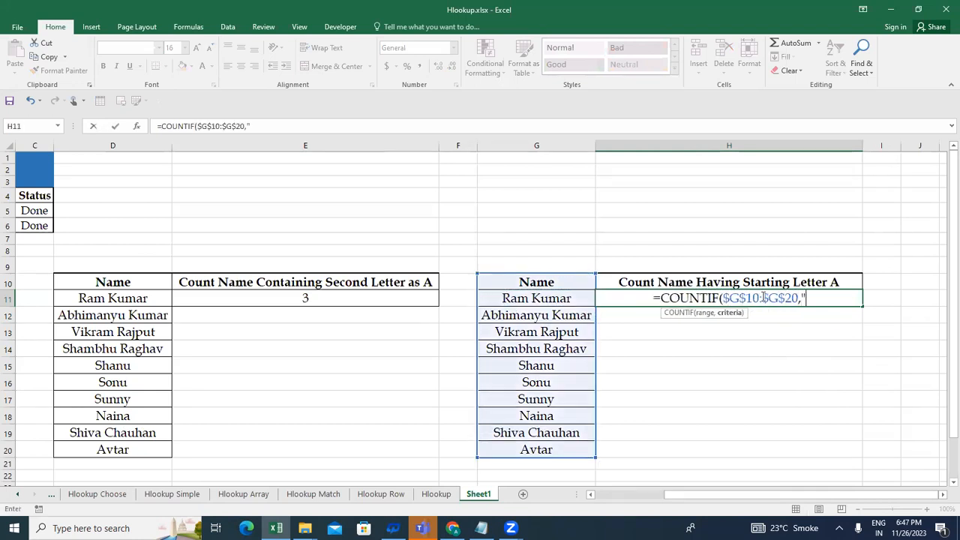
pyautogui.write('a')
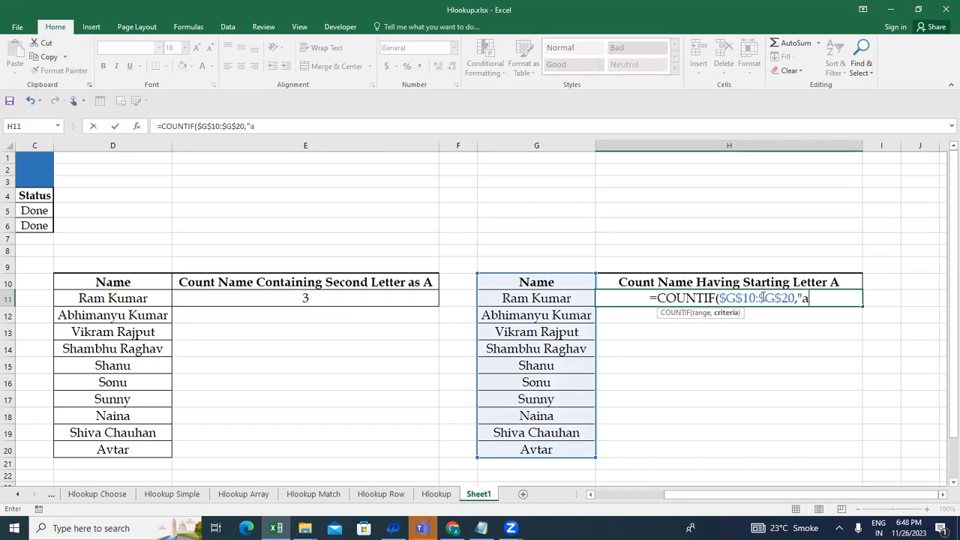
pyautogui.write('*')
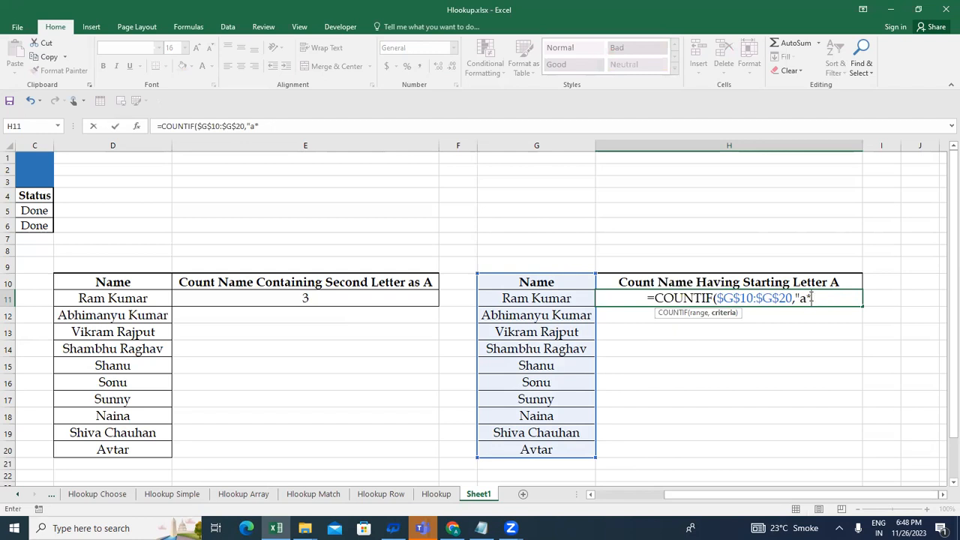
pyautogui.write(')')
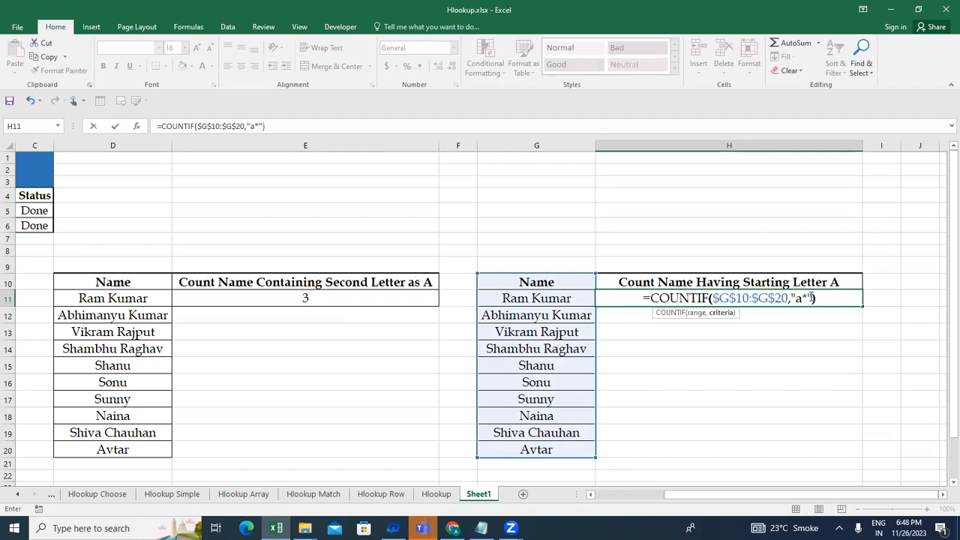
pyautogui.press('Return')
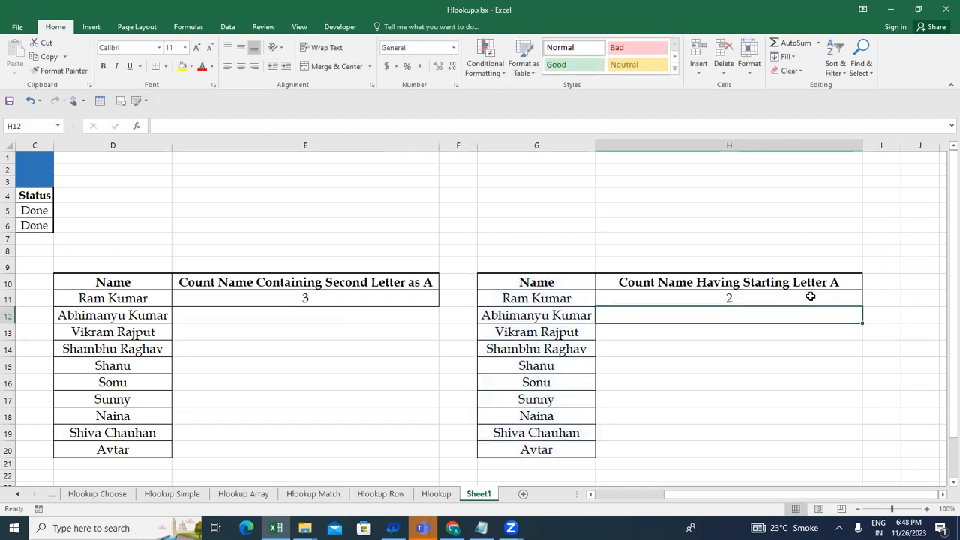
pyautogui.press('Return')
pyautogui.press('Up')
pyautogui.hotkey('shift', 'Down')
pyautogui.hotkey('shift', 'Down')
pyautogui.hotkey('shift', 'Down')
pyautogui.hotkey('shift', 'Down')
pyautogui.hotkey('shift', 'Down')
pyautogui.hotkey('shift', 'Down')
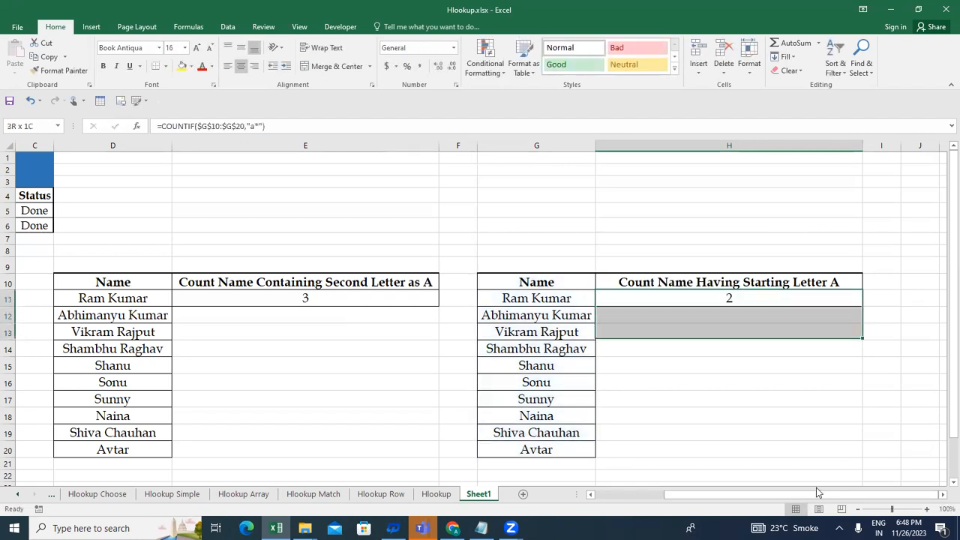
pyautogui.hotkey('shift', 'Up')
pyautogui.hotkey('shift', 'Up')
pyautogui.hotkey('shift', 'Up')
pyautogui.hotkey('shift', 'Up')
pyautogui.hotkey('shift', 'Up')
pyautogui.hotkey('shift', 'Up')
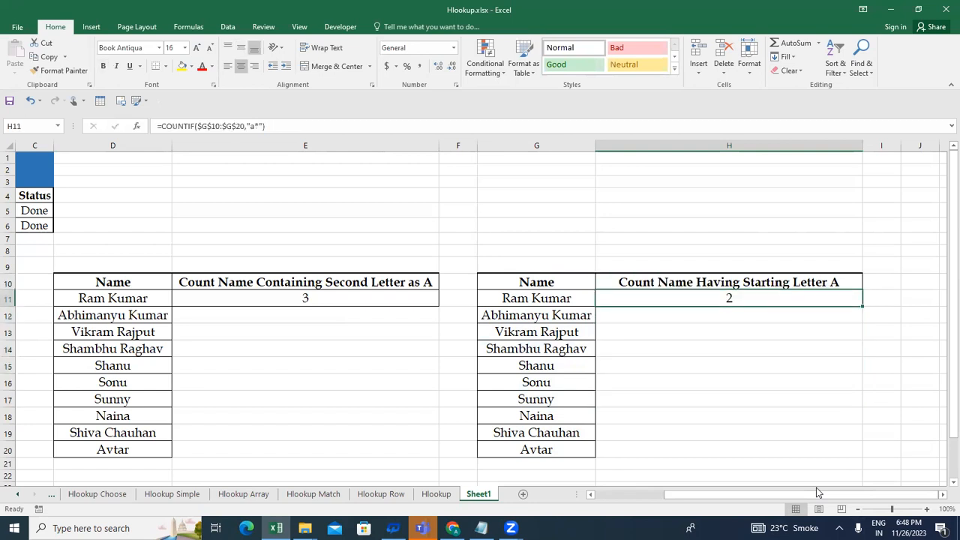
# Examine the names in G12:G20 against the wildcard count in H11
pyautogui.press('Left')
pyautogui.press('Down')
pyautogui.press('Down')
pyautogui.press('Up')
pyautogui.hotkey('shift', 'Down')
pyautogui.hotkey('shift', 'Down')
pyautogui.hotkey('shift', 'Down')
pyautogui.hotkey('shift', 'Down')
pyautogui.hotkey('shift', 'Down')
pyautogui.hotkey('shift', 'Down')
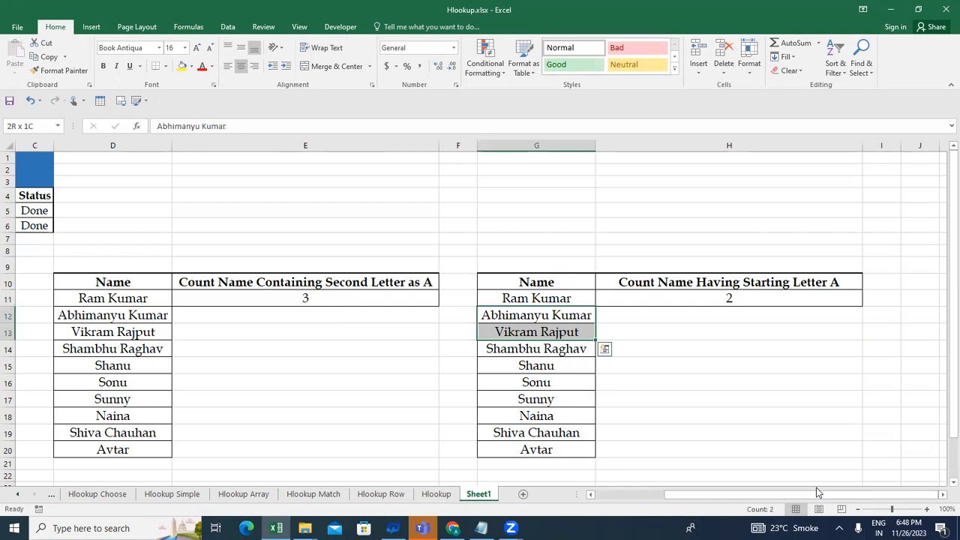
pyautogui.hotkey('shift', 'Down')
pyautogui.hotkey('shift', 'Down')
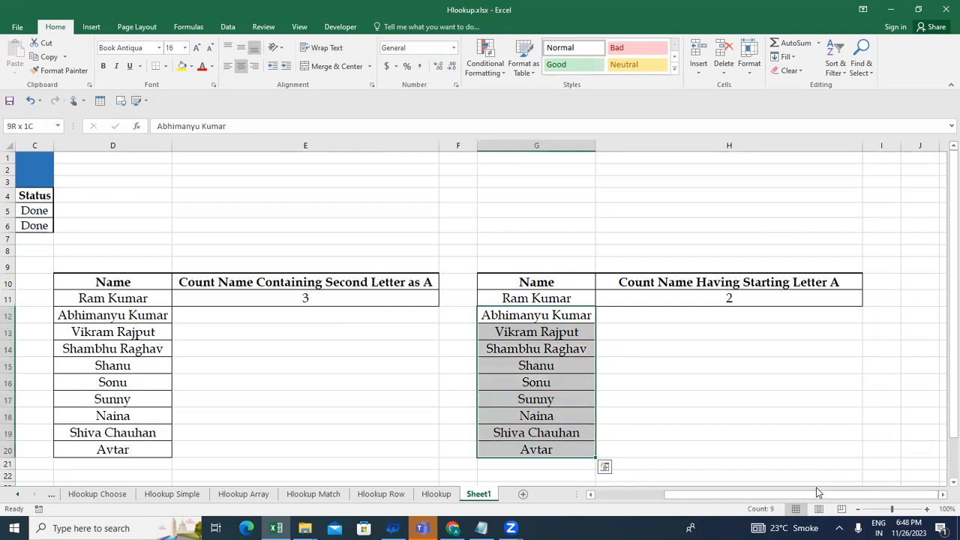
pyautogui.press('Up')
pyautogui.press('Right')
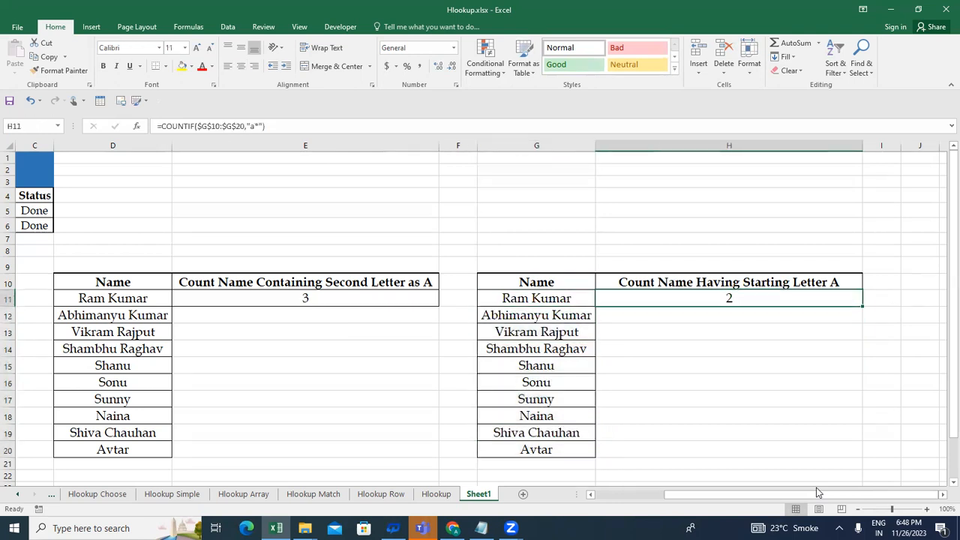
pyautogui.press('Left')
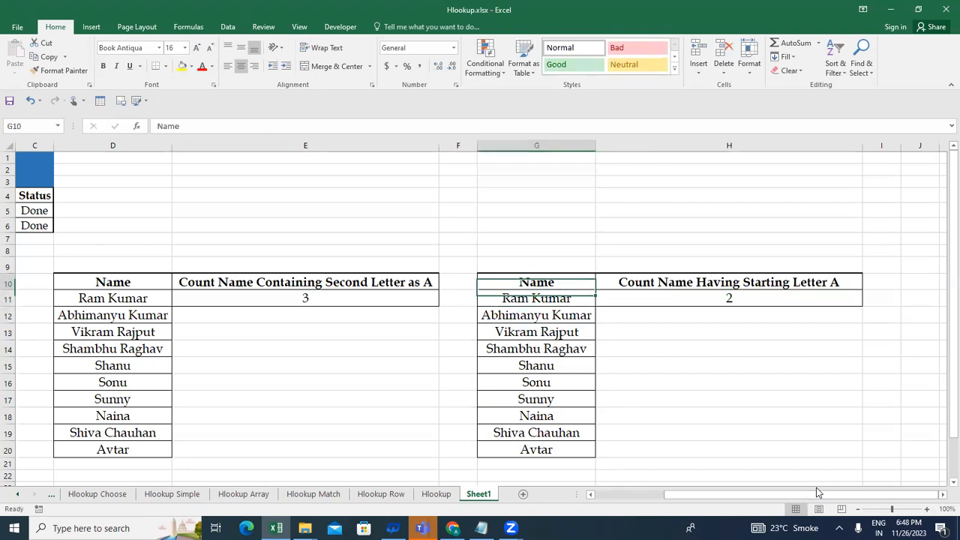
pyautogui.press('Up')
pyautogui.press('Right')
pyautogui.press('Left')
pyautogui.press('Left')
pyautogui.press('Left')
pyautogui.press('Left')
pyautogui.press('Left')
pyautogui.press('Left')
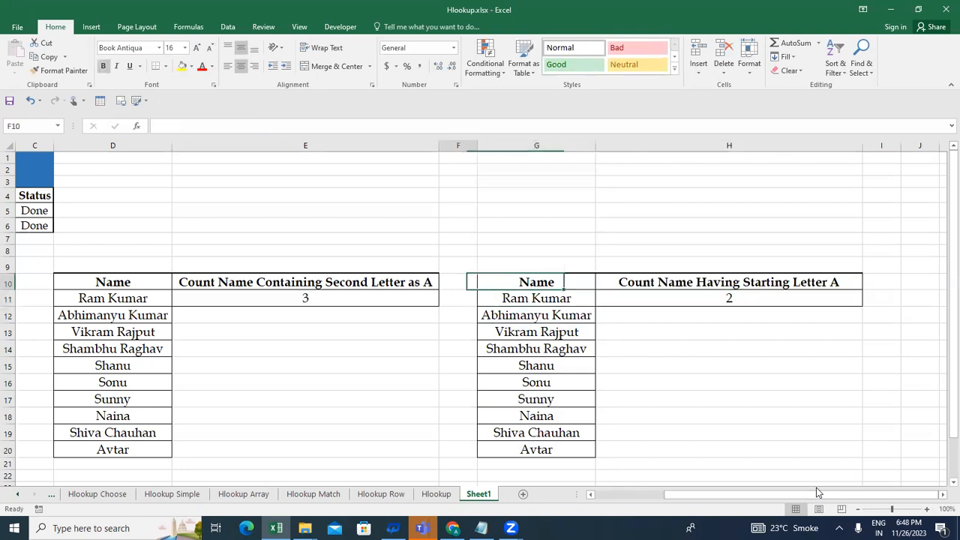
pyautogui.press('Right')
pyautogui.press('Right')
pyautogui.press('Right')
pyautogui.press('Right')
pyautogui.press('Right')
pyautogui.press('Right')
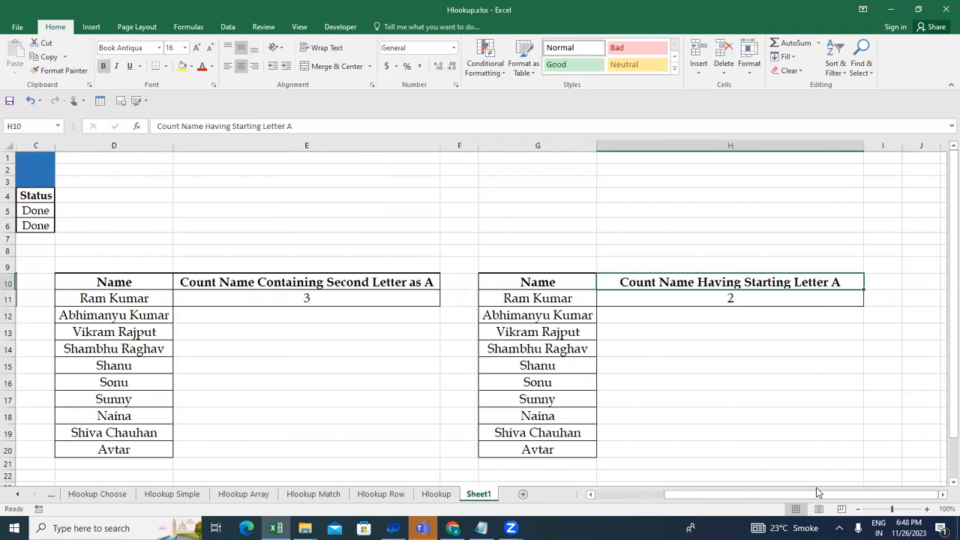
# Try to place the third table, G10:H20, starting at J10, and undo the paste
pyautogui.press('Left')
pyautogui.hotkey('ctrl', 'shift', 'Down')
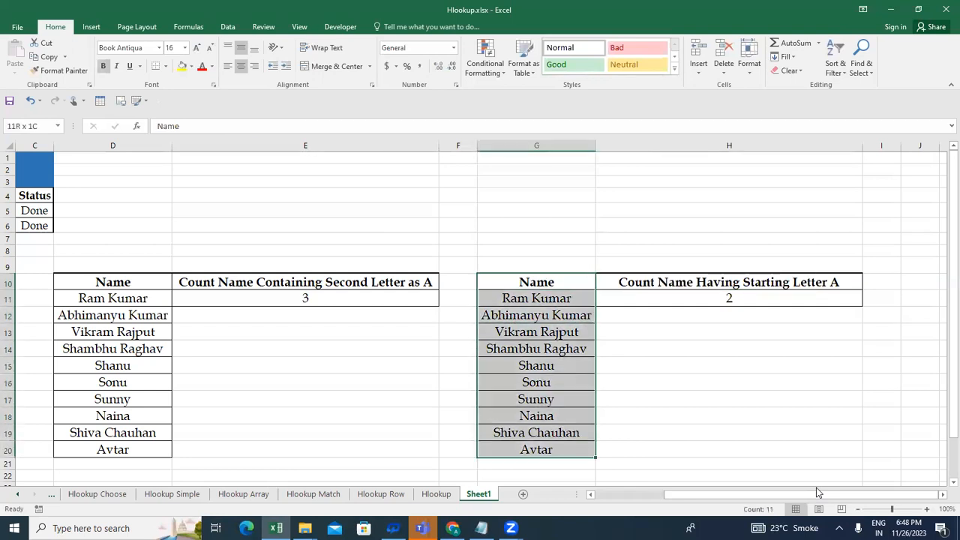
pyautogui.hotkey('shift', 'Right')
pyautogui.hotkey('ctrl', 'c')
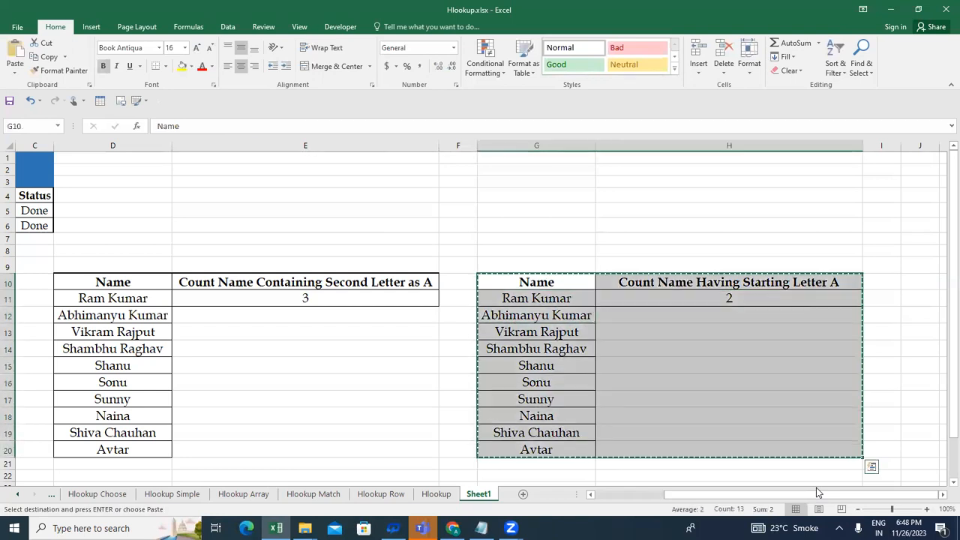
pyautogui.press('Right')
pyautogui.press('Right')
pyautogui.press('Right')
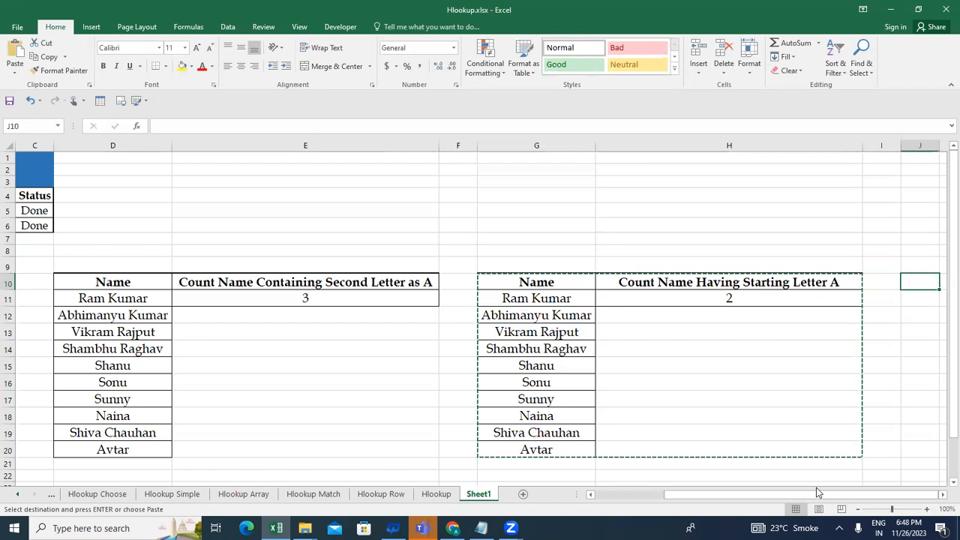
pyautogui.hotkey('ctrl', 'v')
pyautogui.press('Right')
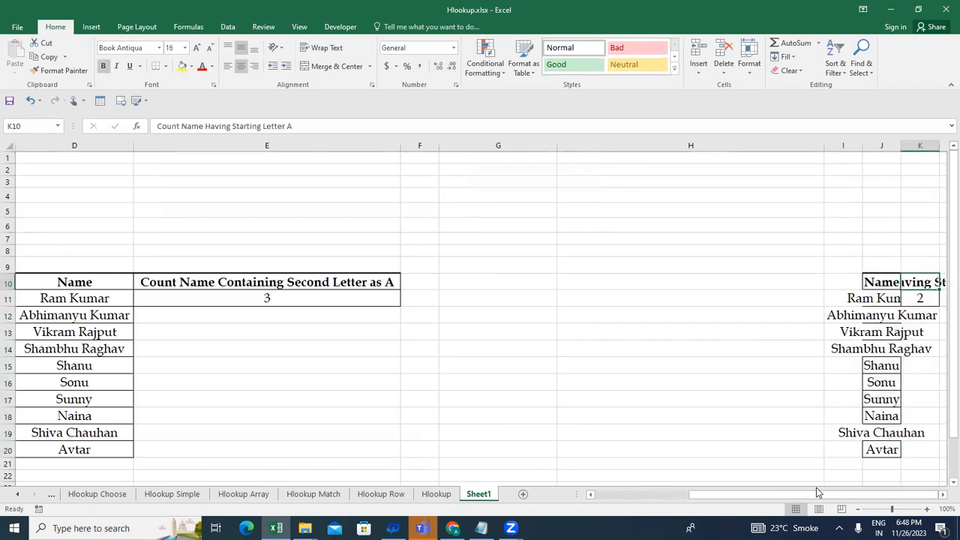
pyautogui.hotkey('ctrl', 'z')
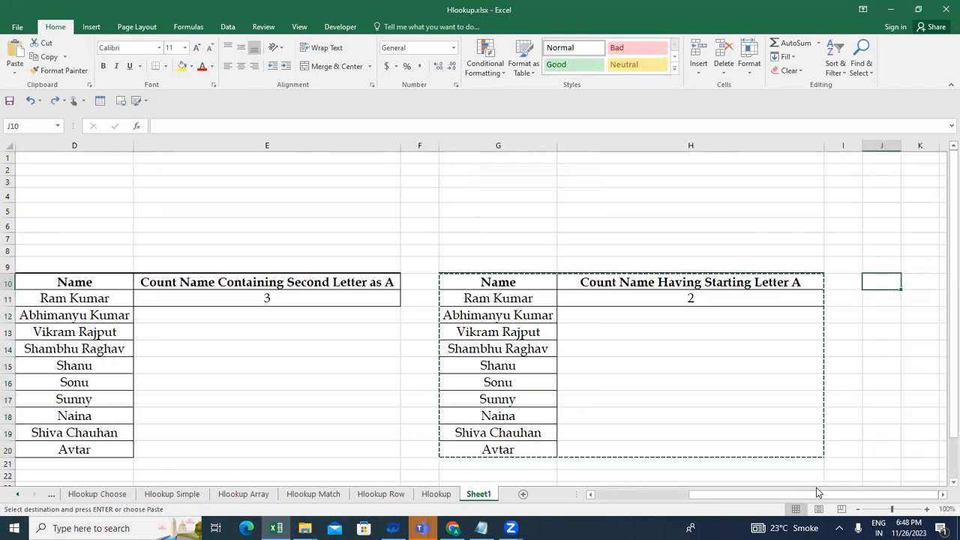
# Retry pasting the third table at J10 and undo it again
pyautogui.hotkey('ctrl', 'v')
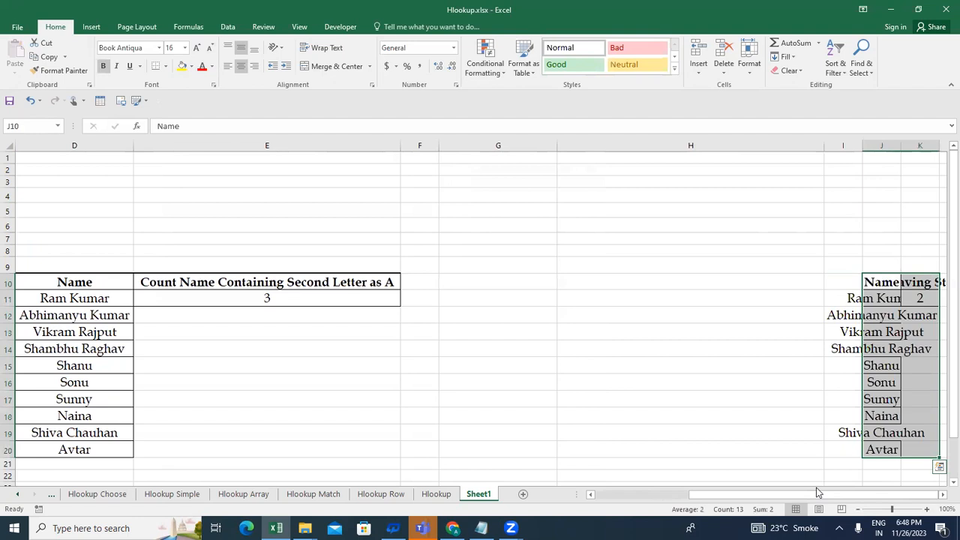
pyautogui.hotkey('ctrl', 'q')
pyautogui.press('Escape')
pyautogui.press('Right')
pyautogui.press('Right')
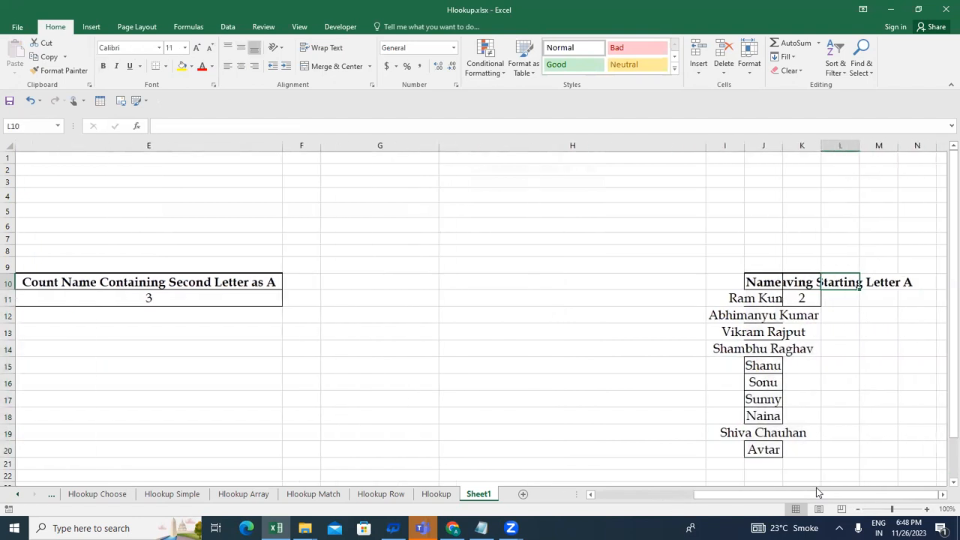
pyautogui.hotkey('ctrl', 'z')
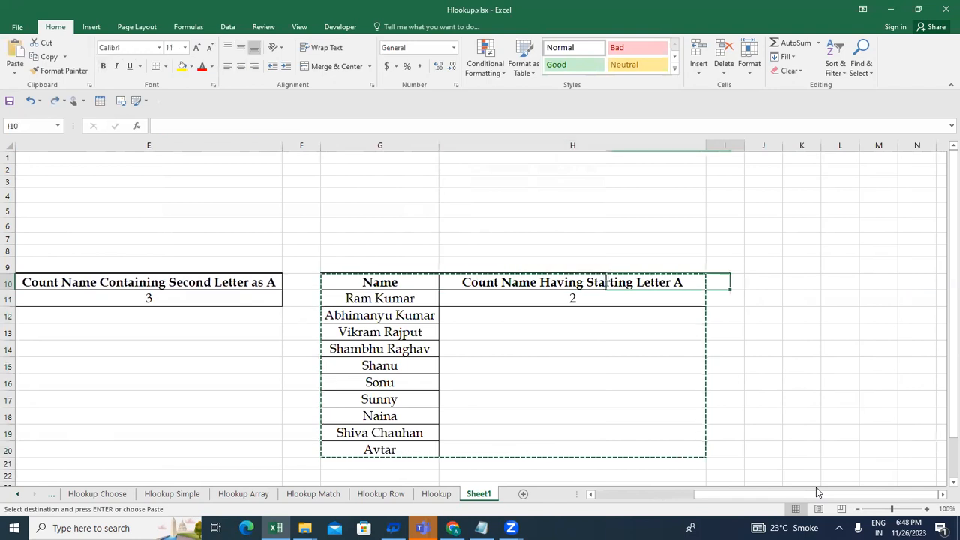
# Copy the third table, G10:H20, and paste it starting at J10
pyautogui.press('Left')
pyautogui.press('Left')
pyautogui.press('Left')
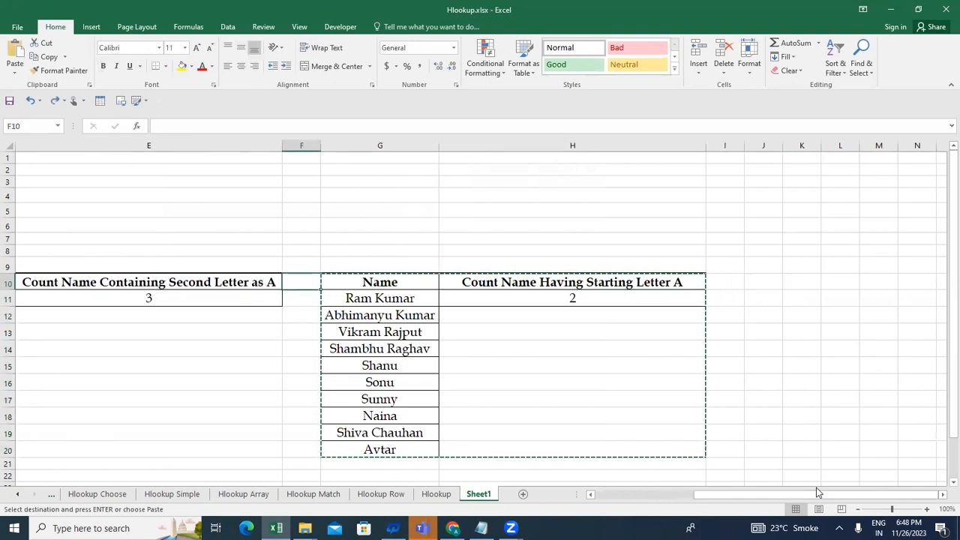
pyautogui.hotkey('shift', 'Right')
pyautogui.hotkey('ctrl', 'shift', 'Down')
pyautogui.press('Right')
pyautogui.press('Right')
pyautogui.press('Right')
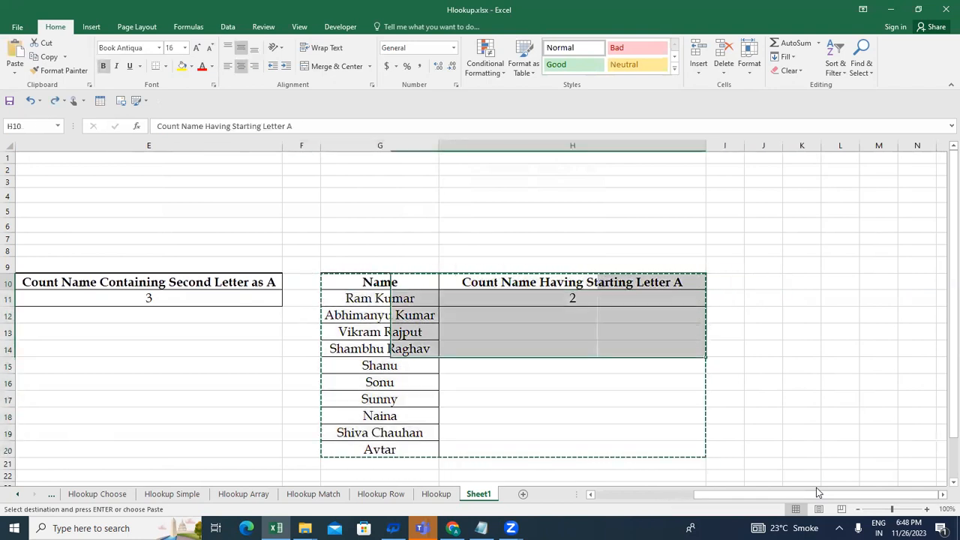
pyautogui.hotkey('ctrl', 'v')
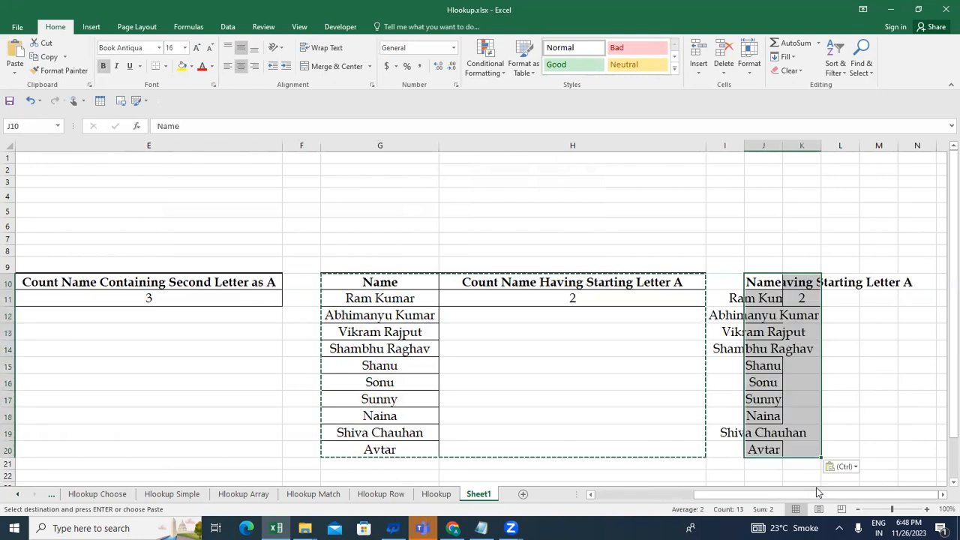
# AutoFit the widths of columns J and K to the pasted table
pyautogui.press('alt')
pyautogui.press('h')
pyautogui.press('o')
pyautogui.press('i')
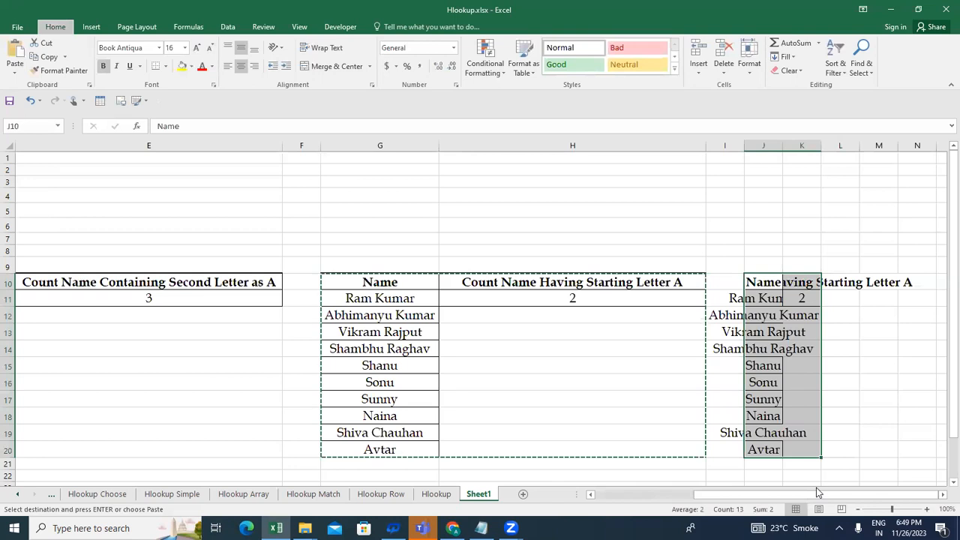
# Replace the heading in K10 with "Count Name Containing Surname First Letter R"
pyautogui.press('Right')
pyautogui.press('Down')
pyautogui.press('Up')
pyautogui.press('Escape')
pyautogui.write('Count Nam')
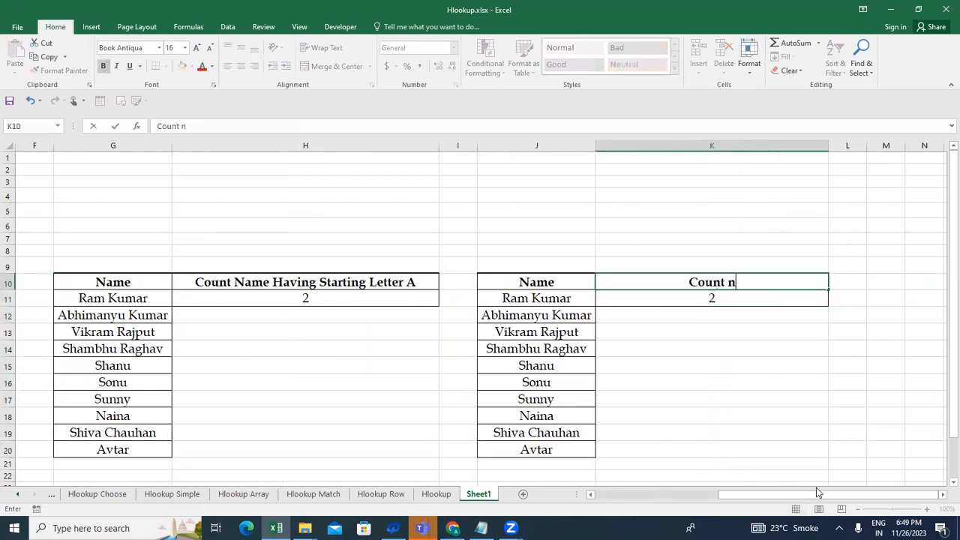
pyautogui.write('e')
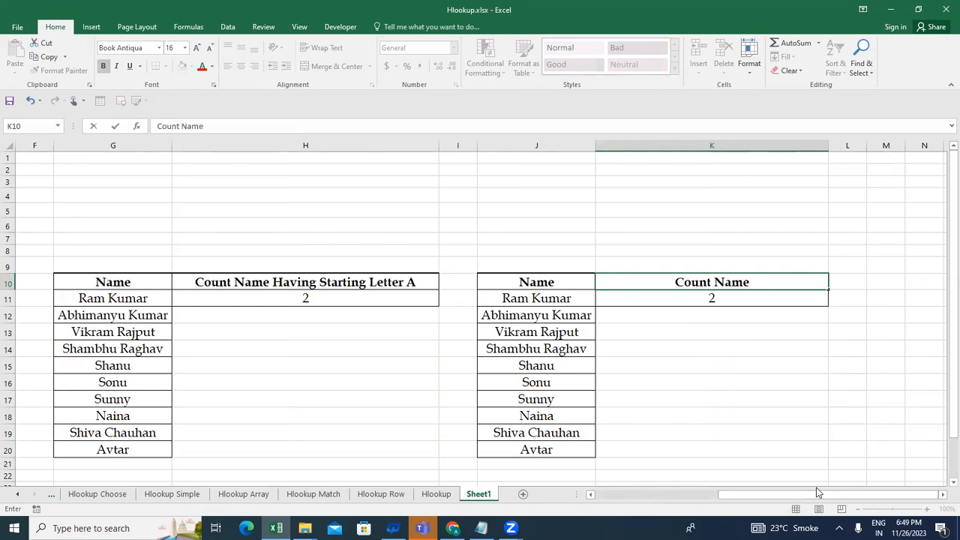
pyautogui.write(' Containg')
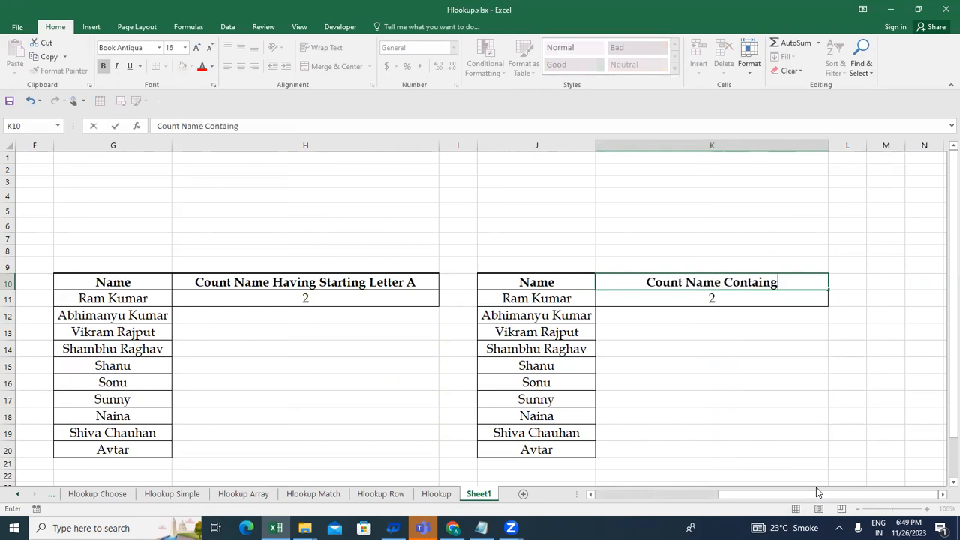
pyautogui.press('BackSpace')
pyautogui.press('BackSpace')
pyautogui.write('nin')
pyautogui.press('BackSpace')
pyautogui.press('BackSpace')
pyautogui.press('BackSpace')
pyautogui.write('ing S')
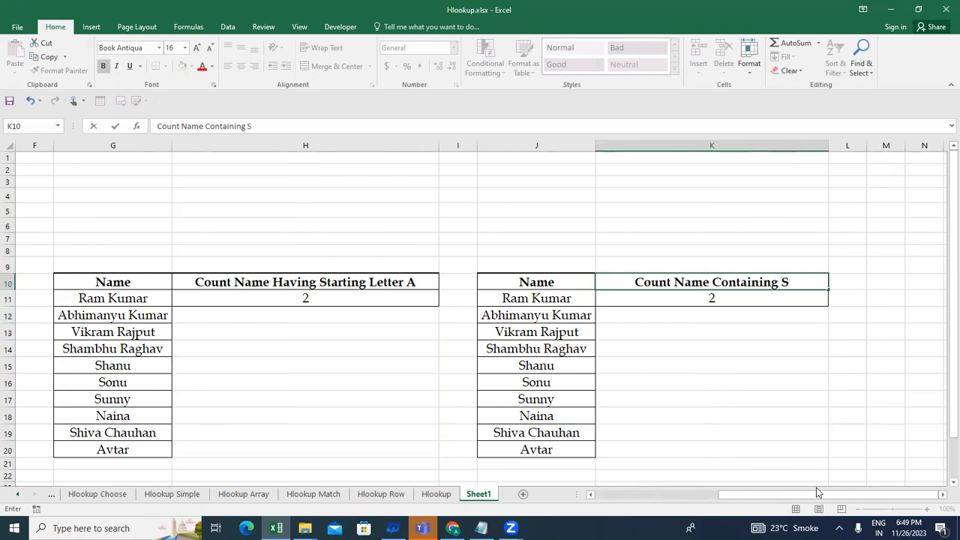
pyautogui.press('BackSpace')
pyautogui.write('Sure')
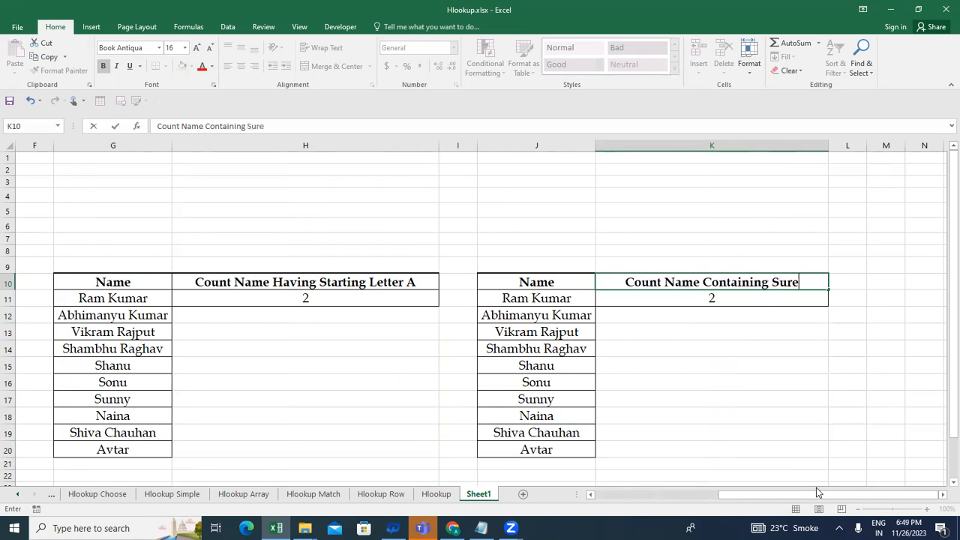
pyautogui.press('BackSpace')
pyautogui.write('name F')
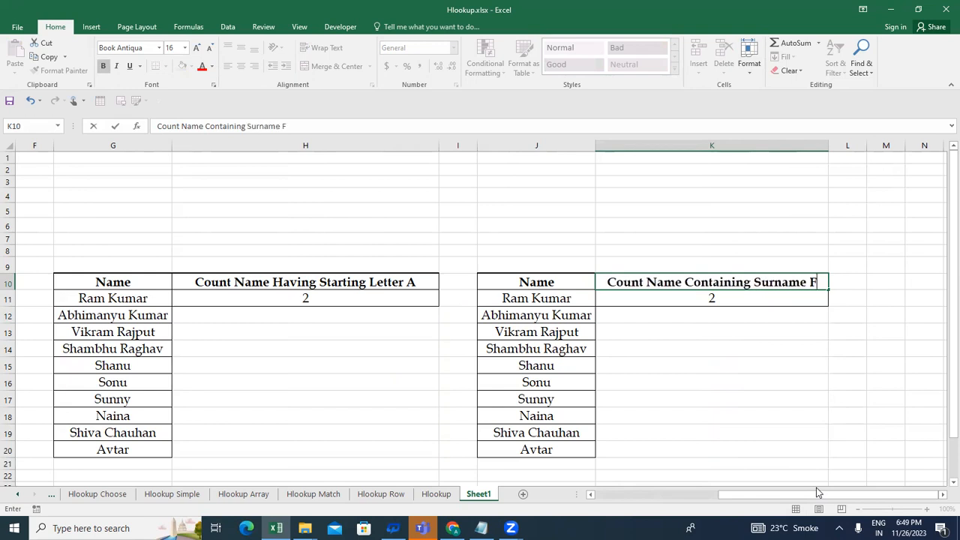
pyautogui.write('irst N')
pyautogui.press('BackSpace')
pyautogui.write('Letter ')
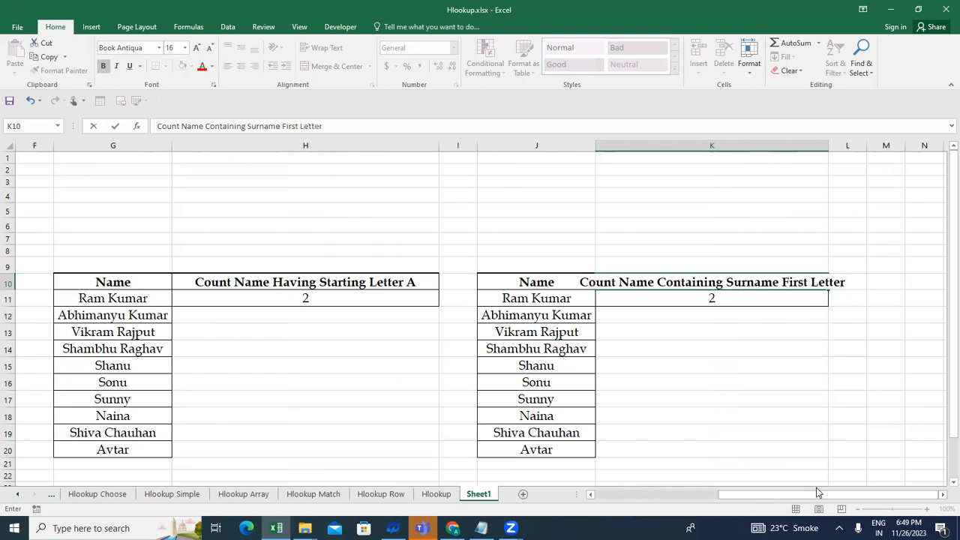
pyautogui.write('R')
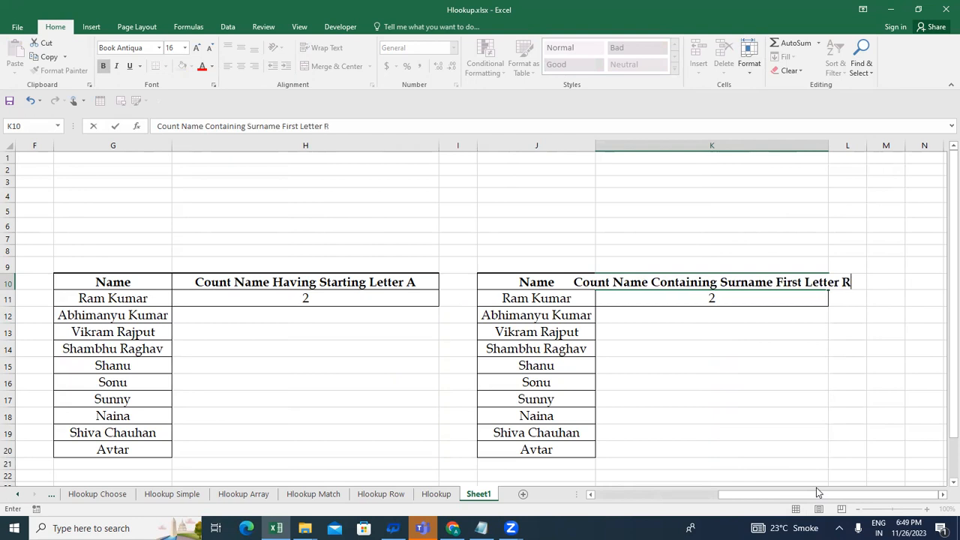
pyautogui.press('Return')
# Look through the fourth table's name list in column J for surnames beginning with R
pyautogui.press('Return')
pyautogui.press('Left')
pyautogui.press('Down')
pyautogui.press('Down')
pyautogui.press('Down')
pyautogui.press('Down')
pyautogui.press('Down')
pyautogui.press('Down')
pyautogui.press('Down')
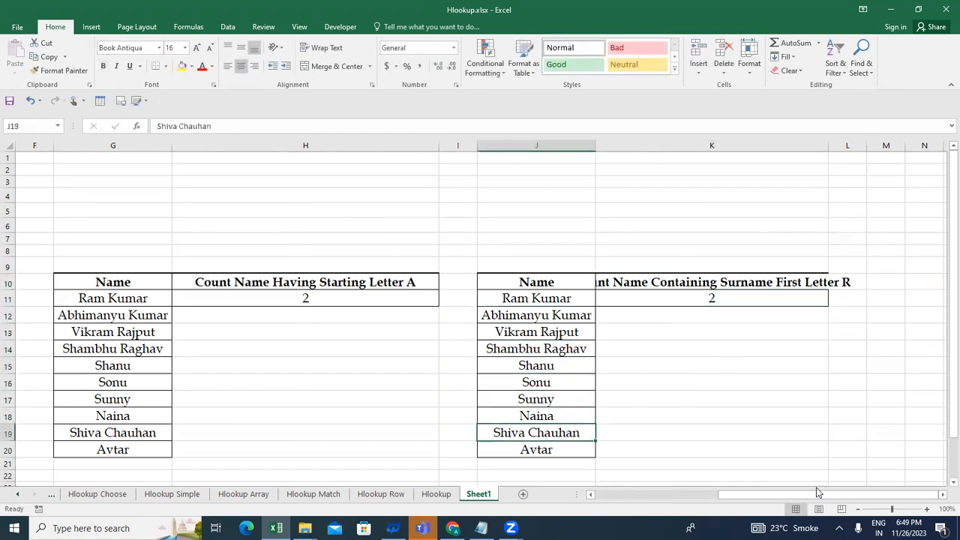
pyautogui.press('Up')
pyautogui.press('Up')
pyautogui.press('Up')
pyautogui.press('Up')
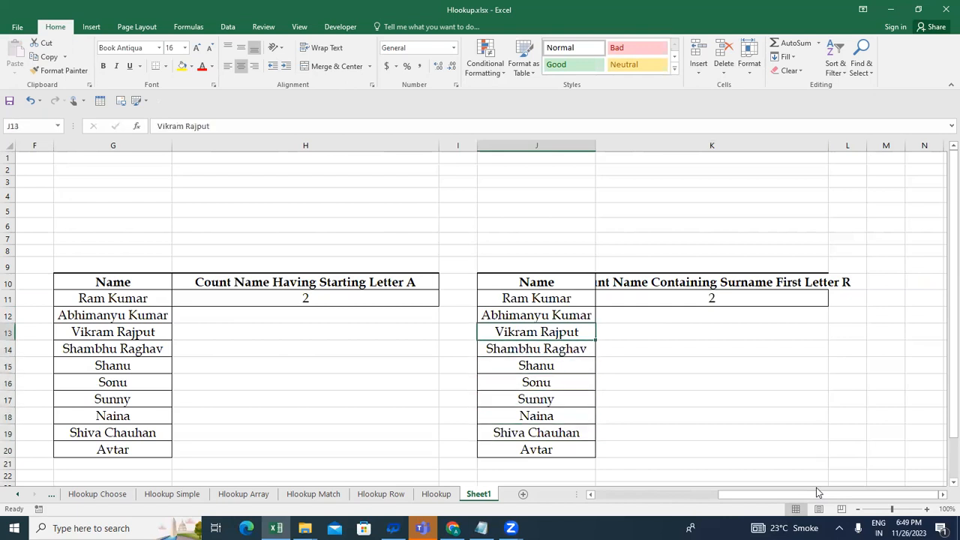
# AutoFit column K to its new heading and clear the copied count from K11
pyautogui.click(656, 280)
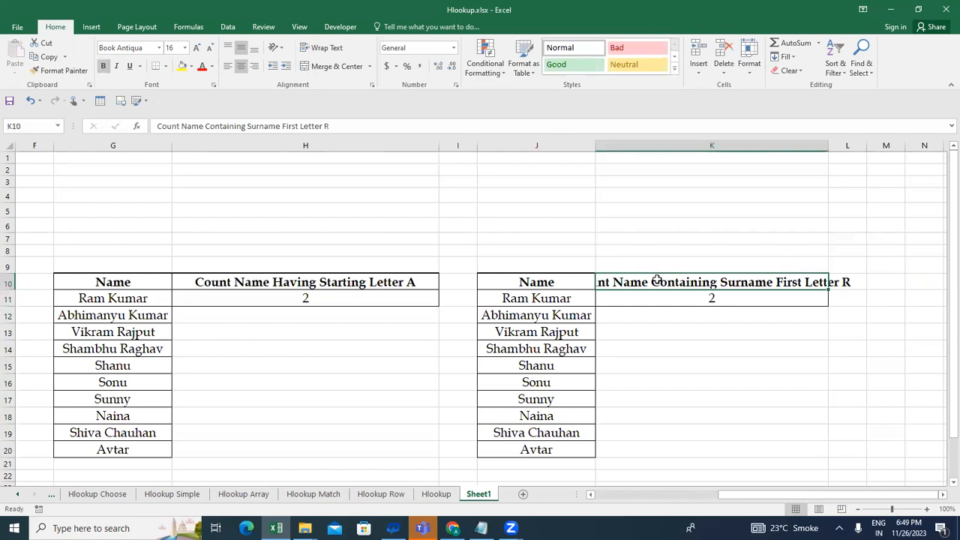
pyautogui.hotkey('alt', 'h')
pyautogui.press('o')
pyautogui.press('i')
pyautogui.press('Down')
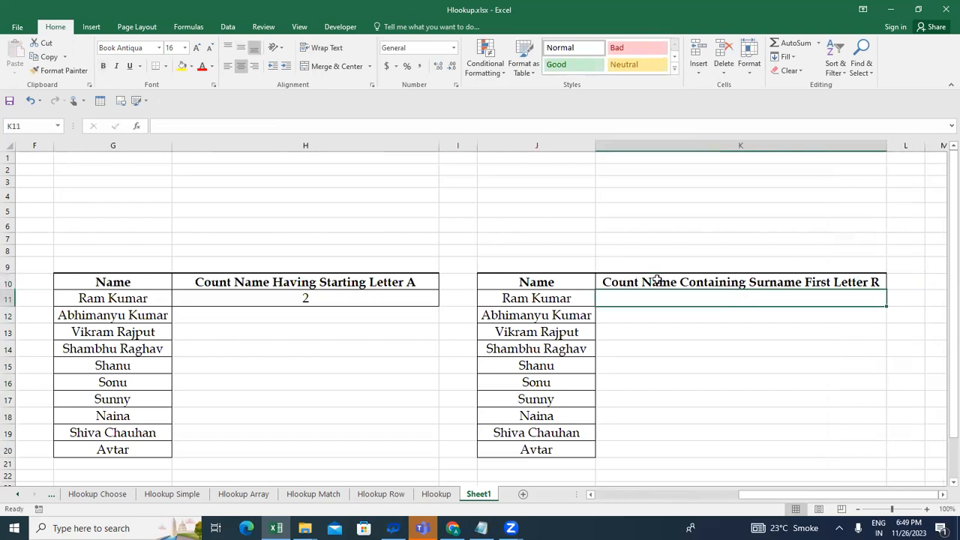
# Check the surnames in J13:J14 against the first-letter R criterion
pyautogui.press('Down')
pyautogui.press('Left')
pyautogui.press('Down')
pyautogui.hotkey('shift', 'Down')
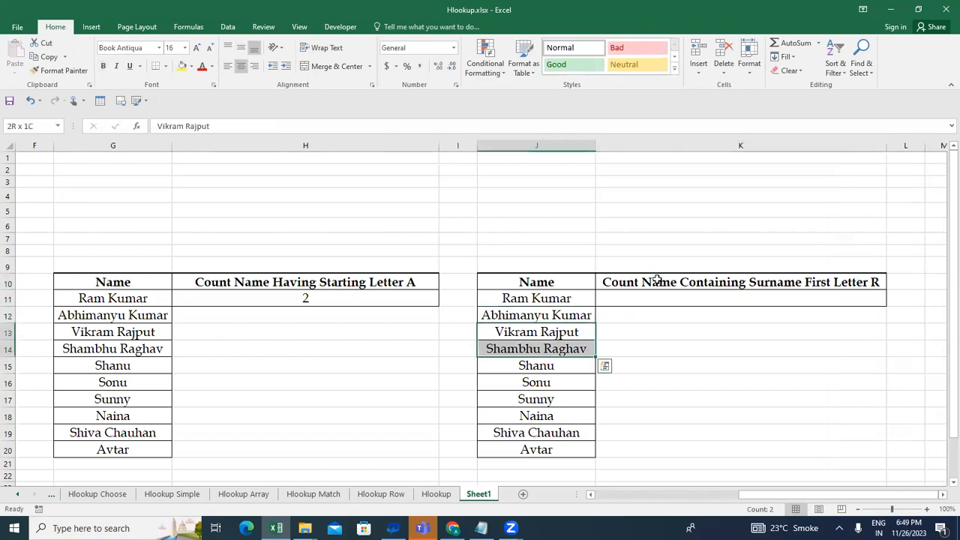
pyautogui.press('Up')
pyautogui.press('Up')
pyautogui.press('Right')
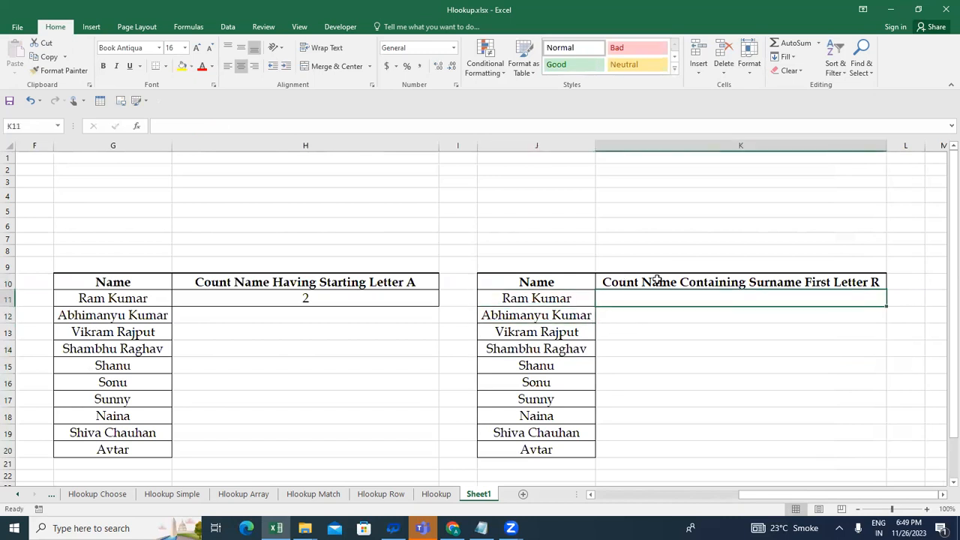
# Copy the fourth table, J10:K20, and paste it starting at M10
pyautogui.press('Up')
pyautogui.press('Left')
pyautogui.hotkey('shift', 'Right')
pyautogui.hotkey('shift', 'Down')
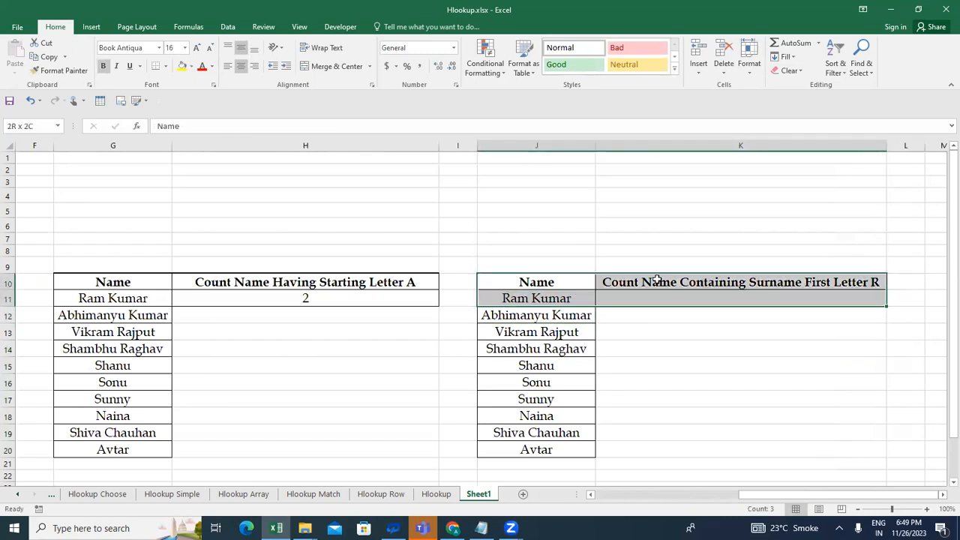
pyautogui.hotkey('shift', 'Down')
pyautogui.hotkey('shift', 'Down')
pyautogui.hotkey('shift', 'Down')
pyautogui.hotkey('shift', 'Down')
pyautogui.hotkey('shift', 'Down')
pyautogui.hotkey('shift', 'Down')
pyautogui.hotkey('shift', 'Down')
pyautogui.hotkey('shift', 'Down')
pyautogui.hotkey('shift', 'Down')
pyautogui.hotkey('ctrl', 'c')
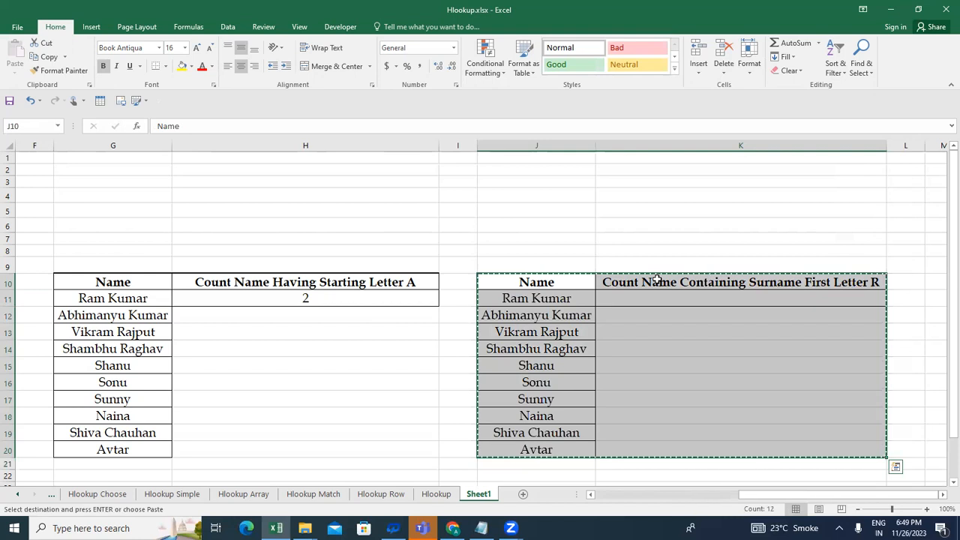
pyautogui.press('Right')
pyautogui.press('Right')
pyautogui.press('Right')
pyautogui.press('Right')
pyautogui.press('Right')
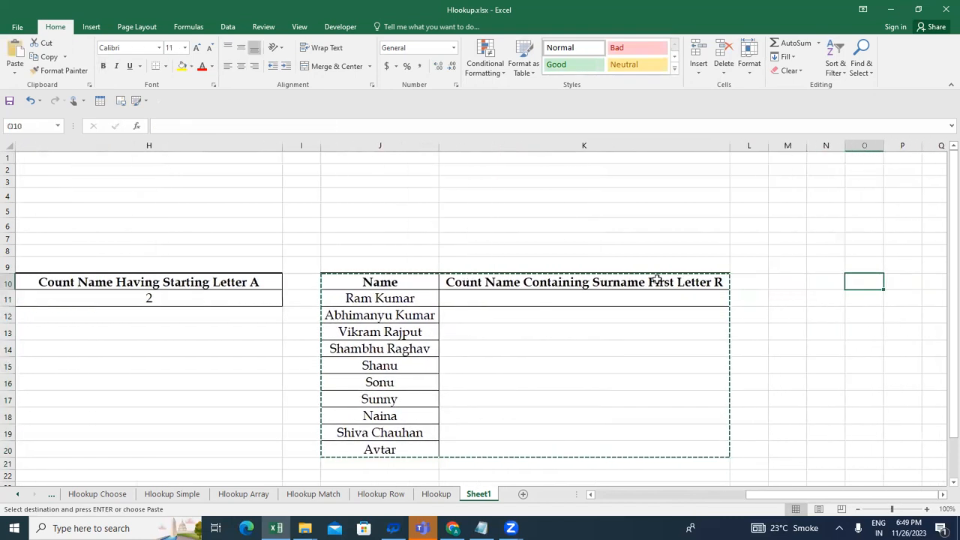
pyautogui.press('Left')
pyautogui.press('Left')
pyautogui.hotkey('ctrl', 'v')
# AutoFit the widths of columns M and N to the pasted table
pyautogui.press('Right')
pyautogui.press('Left')
pyautogui.hotkey('shift', 'Down')
pyautogui.hotkey('shift', 'Down')
pyautogui.hotkey('shift', 'Down')
pyautogui.hotkey('shift', 'Down')
pyautogui.hotkey('shift', 'Down')
pyautogui.hotkey('shift', 'Down')
pyautogui.hotkey('shift', 'Down')
pyautogui.hotkey('shift', 'Down')
pyautogui.hotkey('shift', 'Down')
pyautogui.hotkey('shift', 'Down')
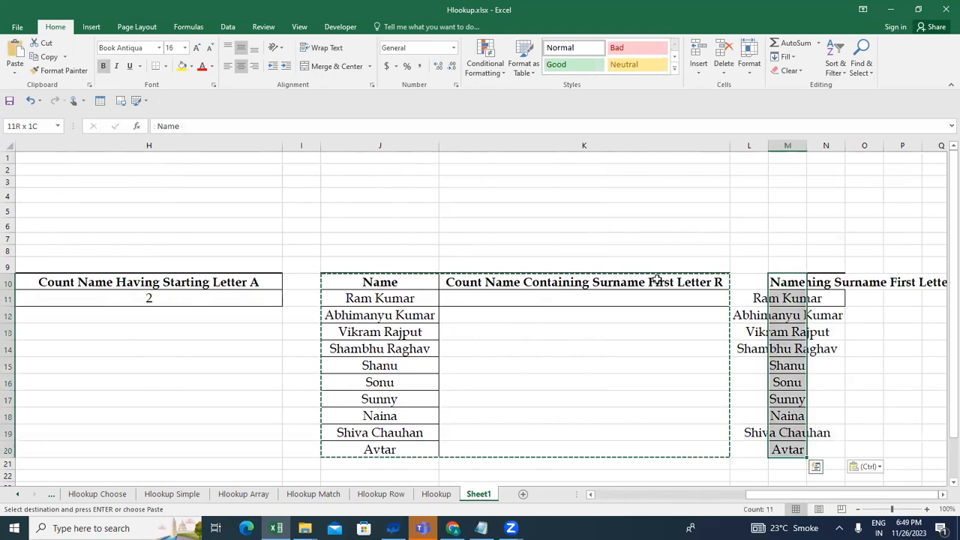
pyautogui.hotkey('shift', 'Right')
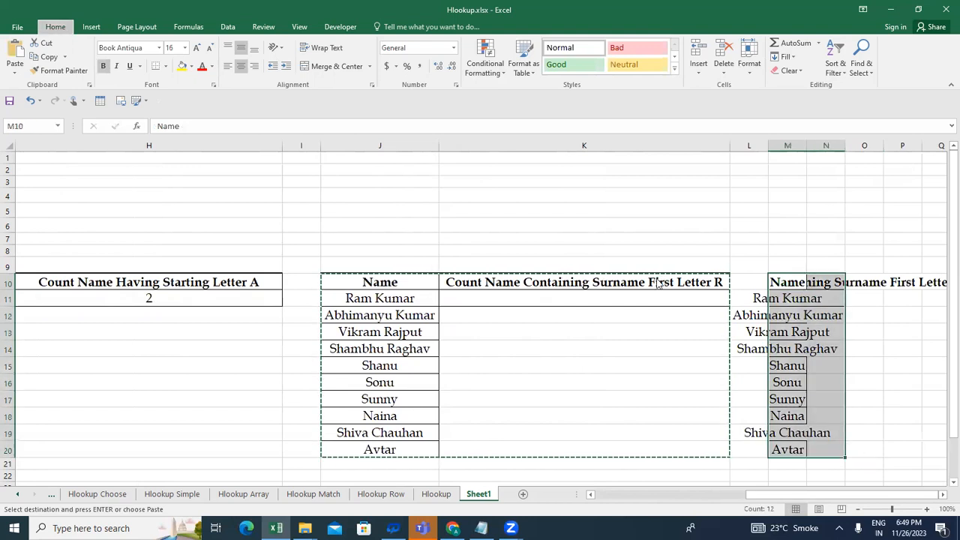
pyautogui.hotkey('alt', 'h')
pyautogui.press('o')
pyautogui.press('i')
pyautogui.press('Right')
pyautogui.press('Left')
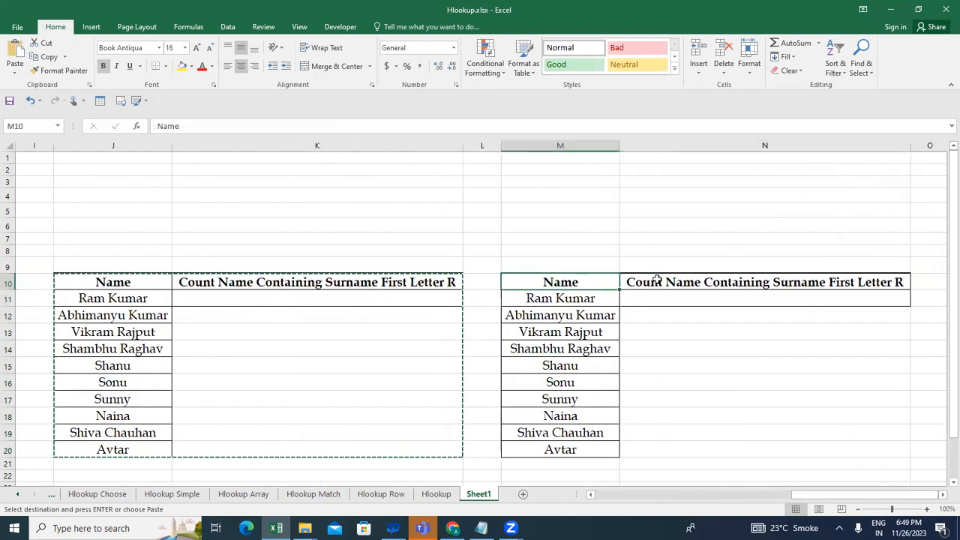
# Replace the heading in N10 with "Count Names Ending with R Letter"
pyautogui.press('Right')
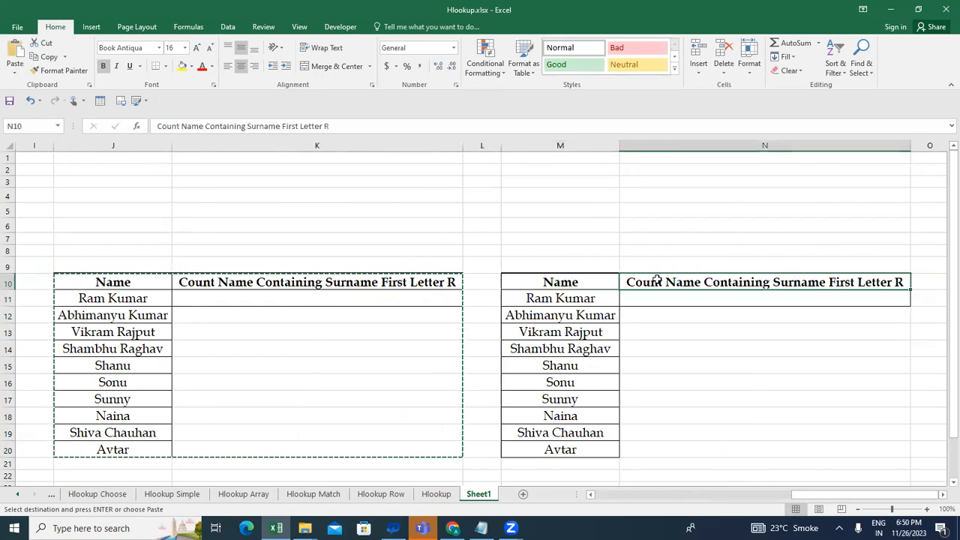
pyautogui.press('Escape')
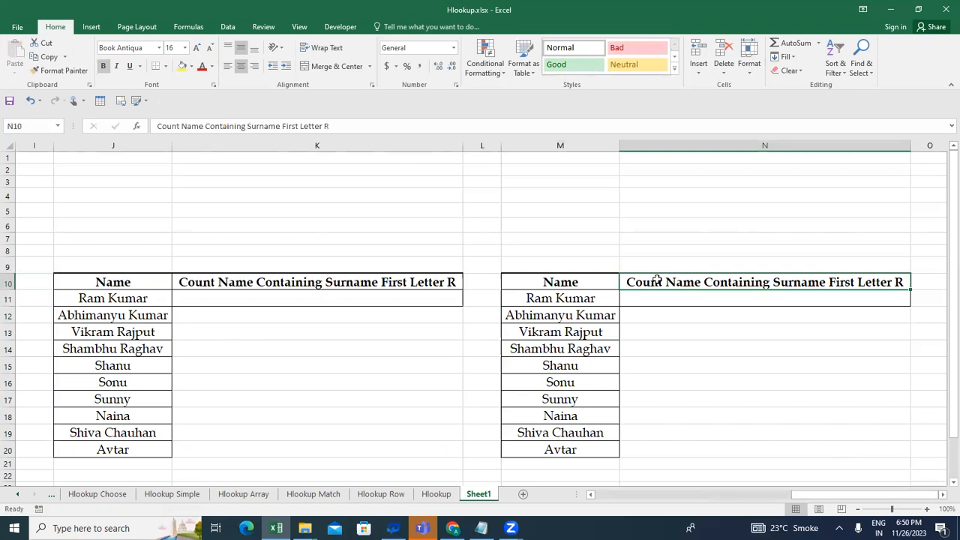
pyautogui.write('Count Nam')
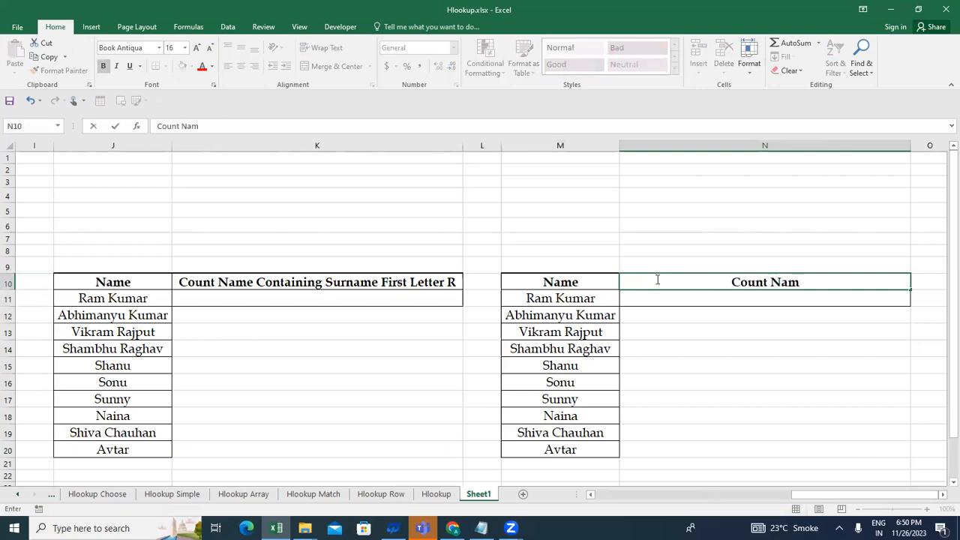
pyautogui.write('es End')
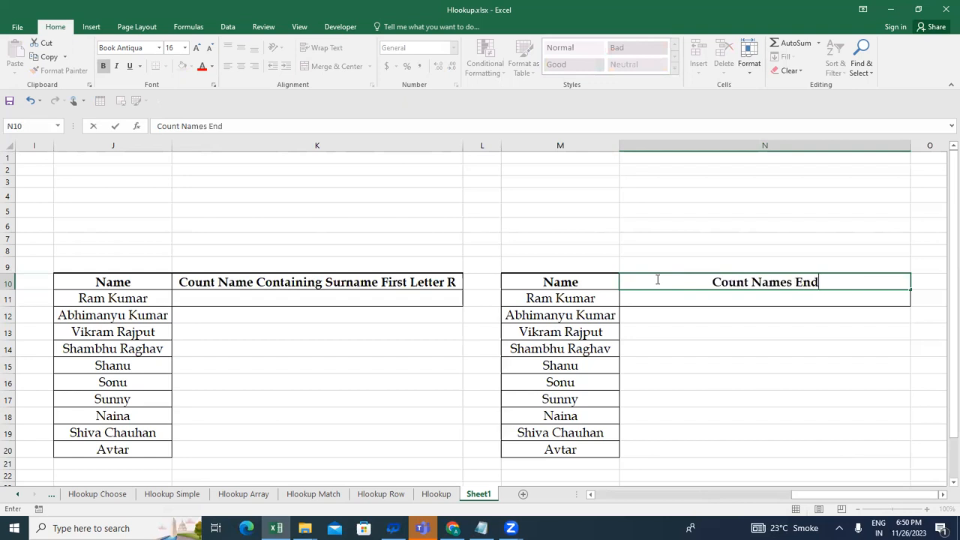
pyautogui.write('ing with')
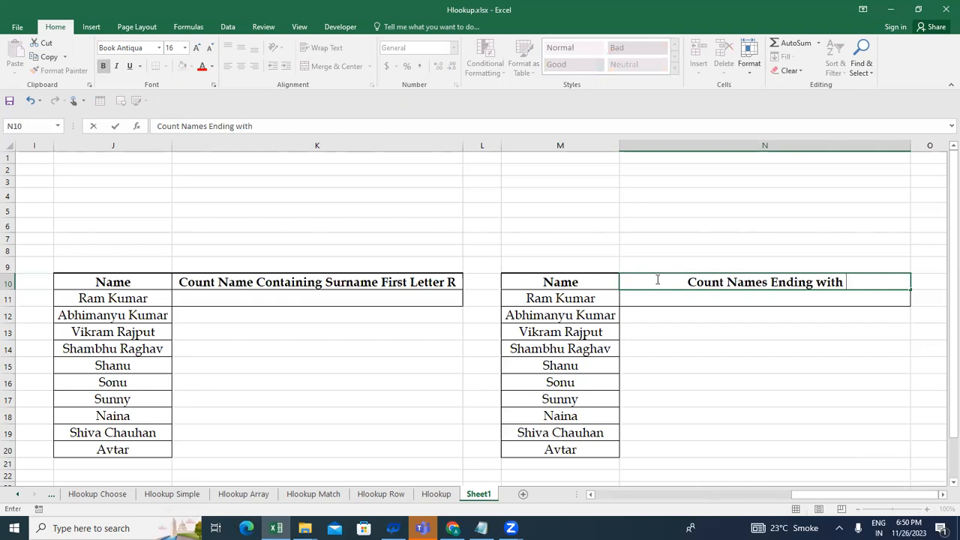
pyautogui.write(' R Leteer')
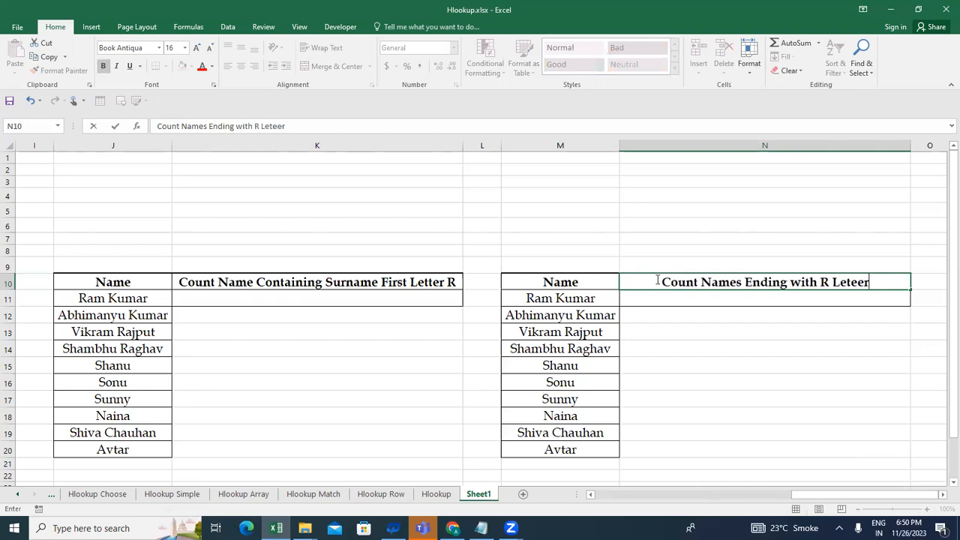
pyautogui.press('BackSpace')
pyautogui.press('BackSpace')
pyautogui.write('ter')
pyautogui.press('Return')
# Copy the fifth table, M10:N20, and paste it starting at P10
pyautogui.press('Up')
pyautogui.press('Left')
pyautogui.hotkey('ctrl', 'shift', 'Down')
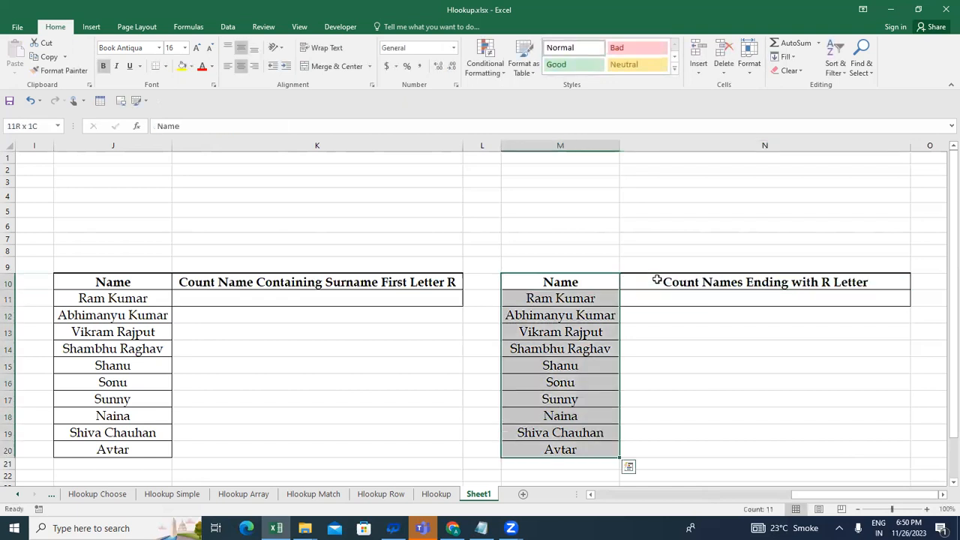
pyautogui.hotkey('shift', 'Right')
pyautogui.hotkey('ctrl', 'c')
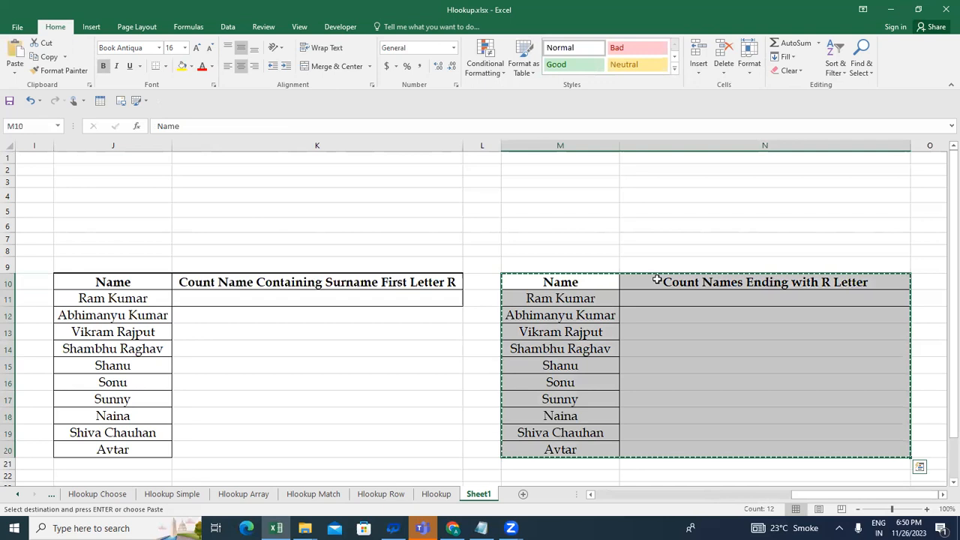
pyautogui.click(657, 280)
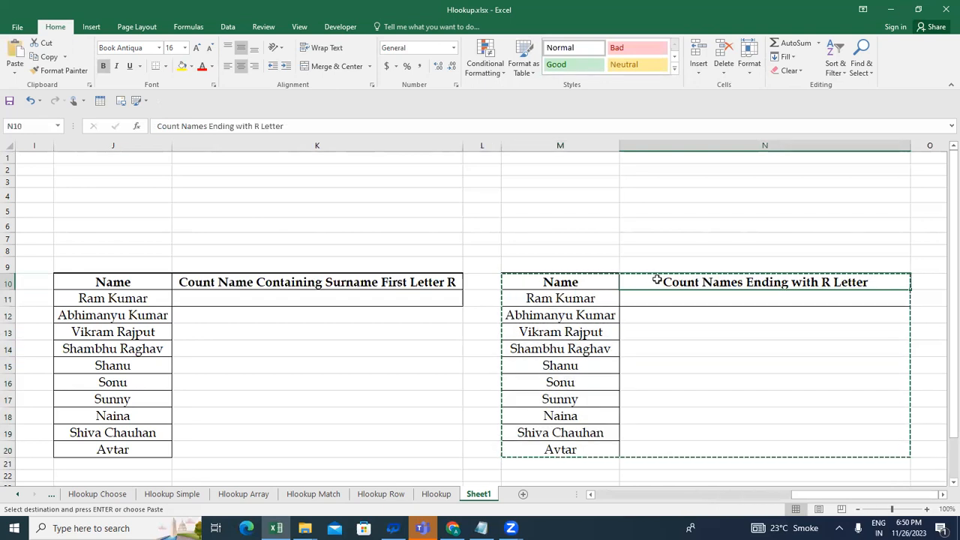
pyautogui.press('Right')
pyautogui.press('Right')
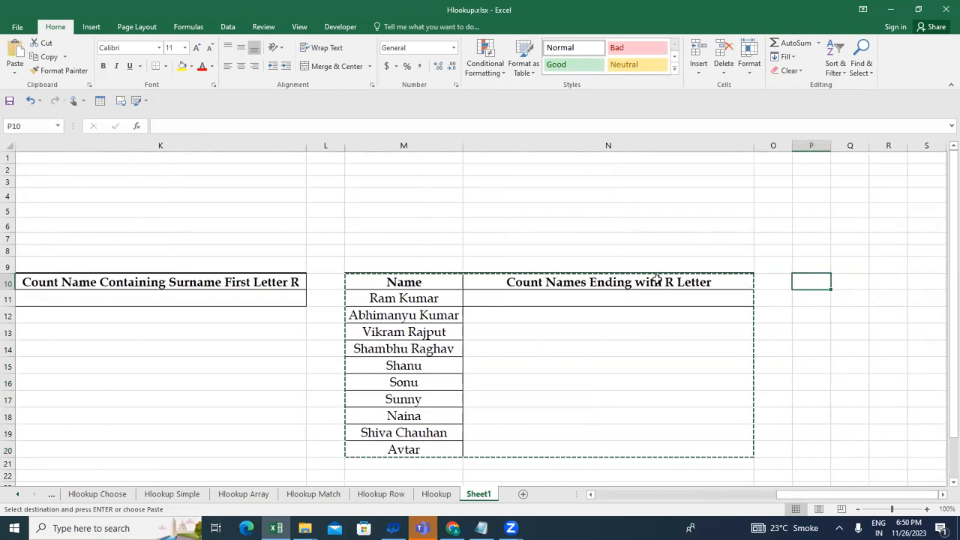
pyautogui.hotkey('ctrl', 'v')
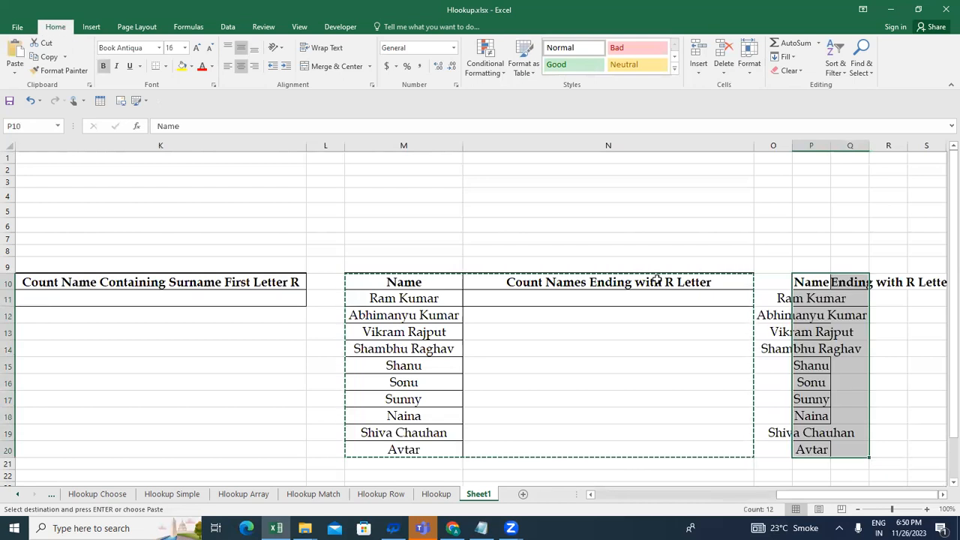
# AutoFit the widths of columns P and Q to the pasted table
pyautogui.hotkey('alt', 'h')
pyautogui.press('o')
pyautogui.press('i')
pyautogui.press('Right')
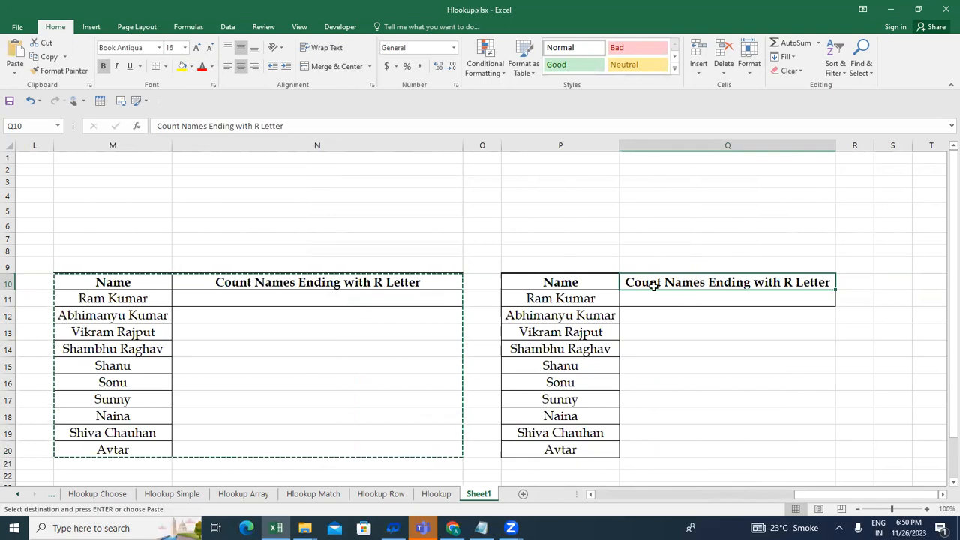
# Change the heading in Q10 to "Count Names Where First Name Ending with A Letter"
pyautogui.doubleClick(753, 282)
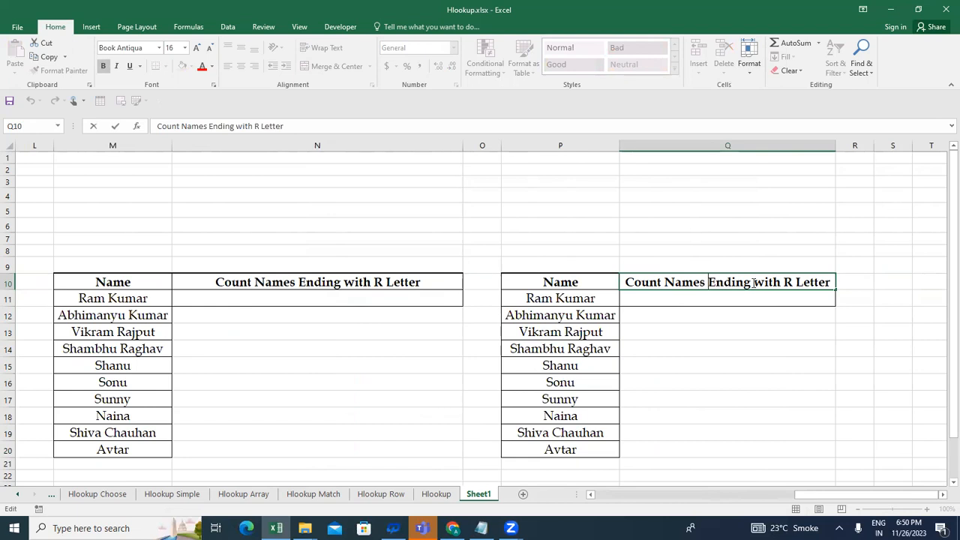
pyautogui.write('First')
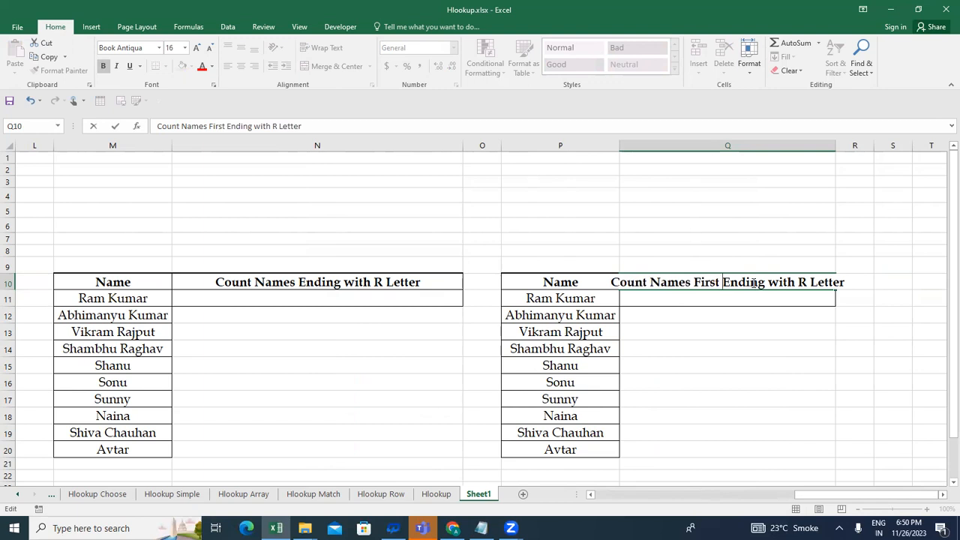
pyautogui.press('BackSpace')
pyautogui.press('BackSpace')
pyautogui.press('BackSpace')
pyautogui.press('BackSpace')
pyautogui.press('BackSpace')
pyautogui.press('BackSpace')
pyautogui.write('Where First ')
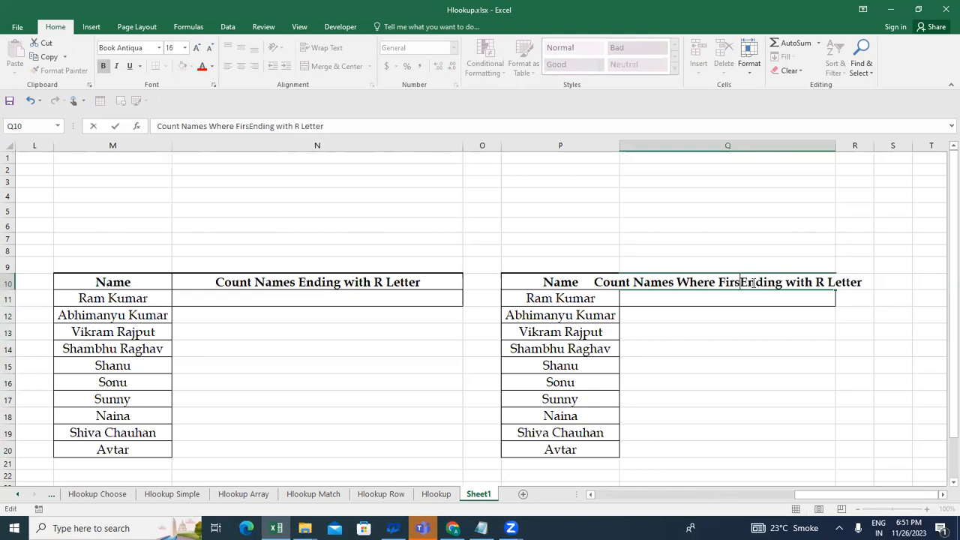
pyautogui.write('Name')
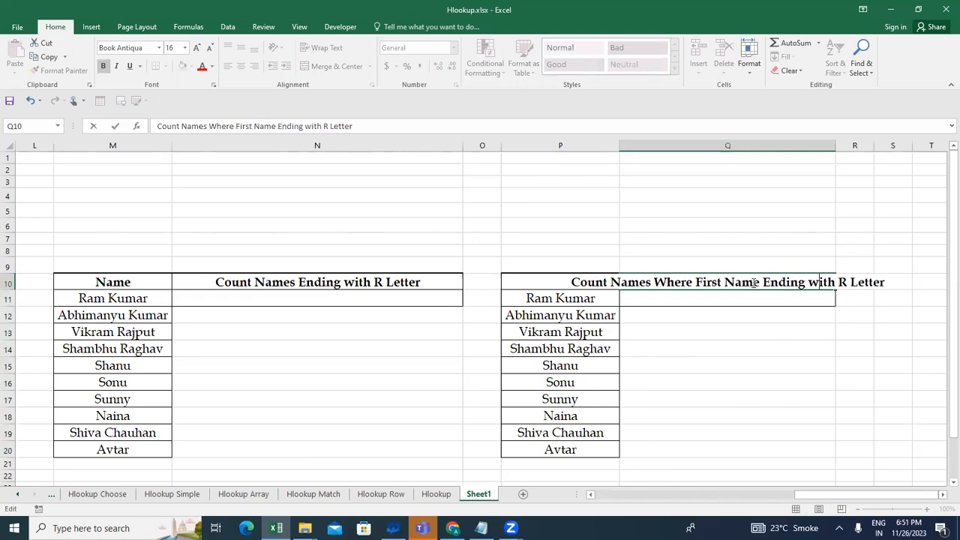
pyautogui.press('BackSpace')
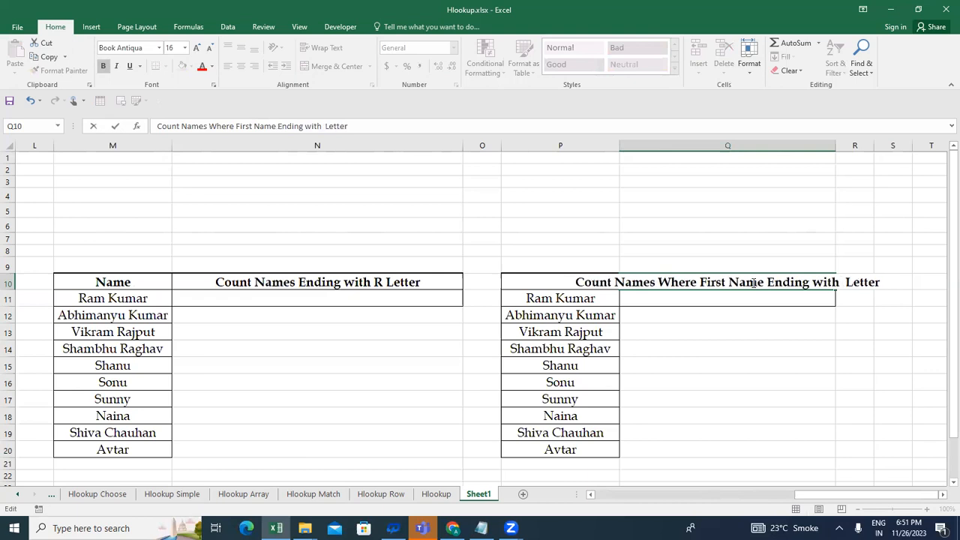
pyautogui.write('A')
pyautogui.press('Return')
pyautogui.press('Left')
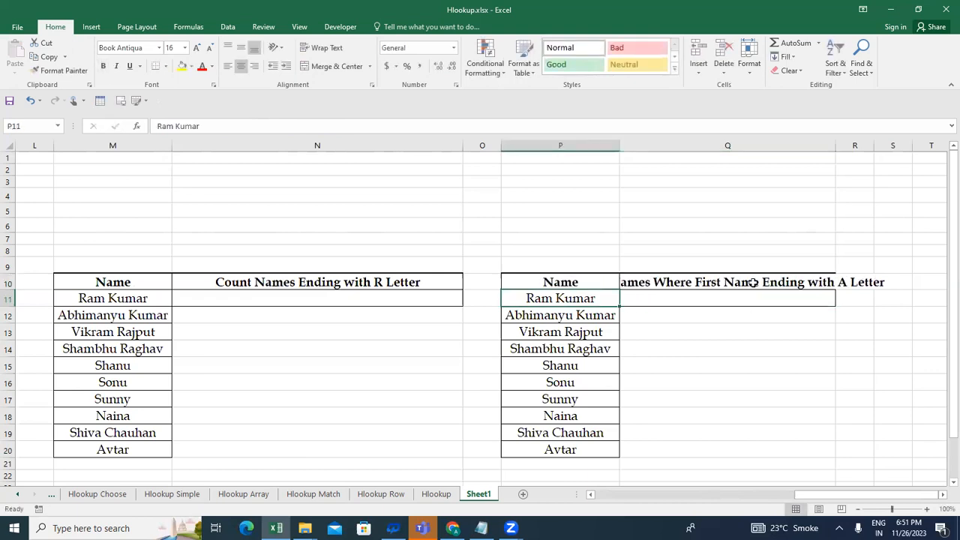
pyautogui.hotkey('shift', 'Down')
pyautogui.hotkey('shift', 'Down')
pyautogui.hotkey('shift', 'Down')
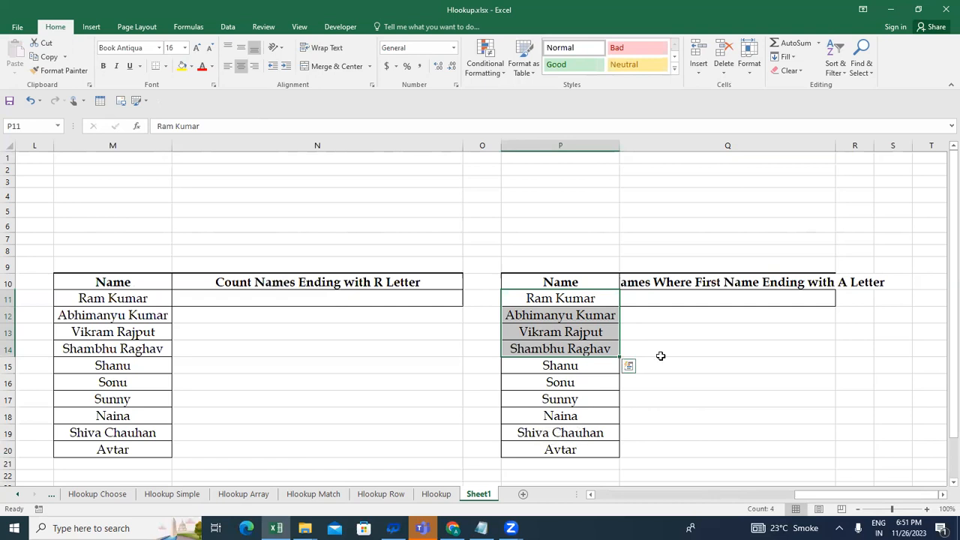
# AutoFit the width of column Q to its new heading
pyautogui.click(691, 282)
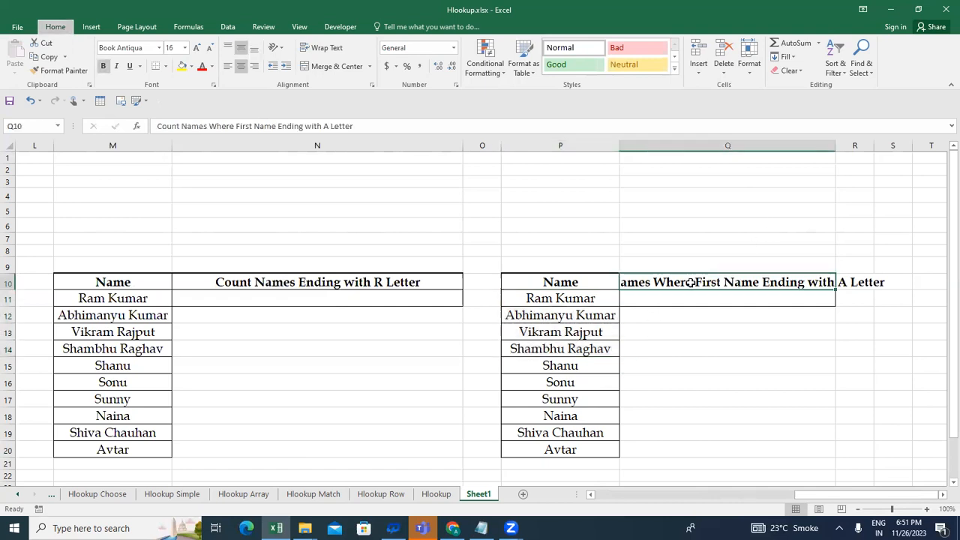
pyautogui.hotkey('alt', 'h')
pyautogui.press('o')
pyautogui.press('i')
# Copy the sixth table, P10:Q20, with its names and first-name heading
pyautogui.press('Left')
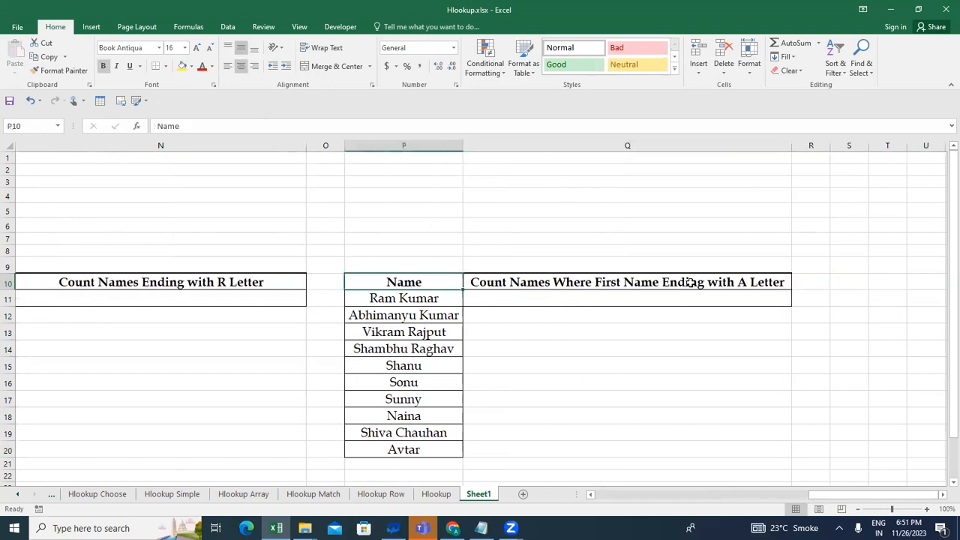
pyautogui.hotkey('shift', 'Down')
pyautogui.hotkey('shift', 'Down')
pyautogui.hotkey('shift', 'Down')
pyautogui.hotkey('shift', 'Down')
pyautogui.hotkey('shift', 'Down')
pyautogui.hotkey('shift', 'Down')
pyautogui.hotkey('shift', 'Down')
pyautogui.hotkey('shift', 'Right')
pyautogui.hotkey('shift', 'Down')
pyautogui.hotkey('shift', 'Down')
pyautogui.hotkey('shift', 'Down')
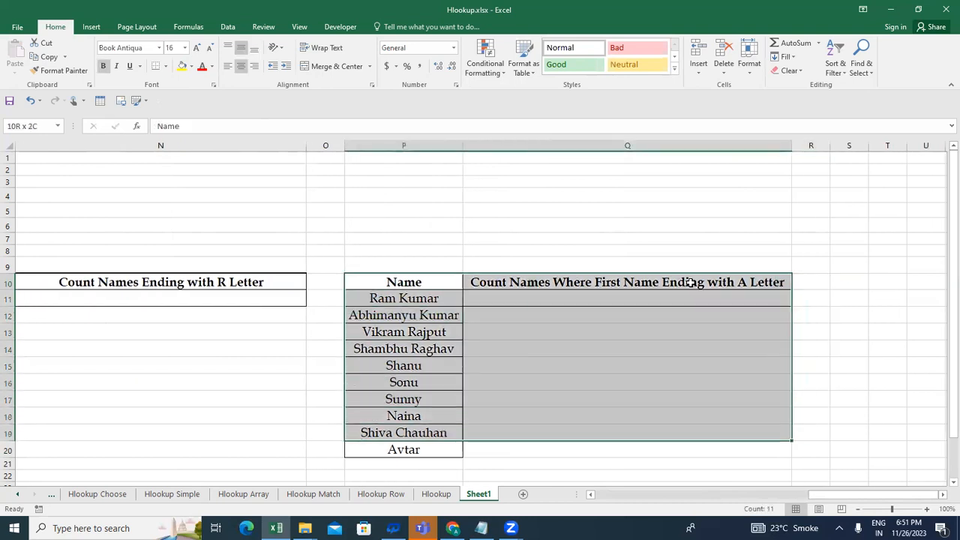
pyautogui.hotkey('ctrl', 'c')
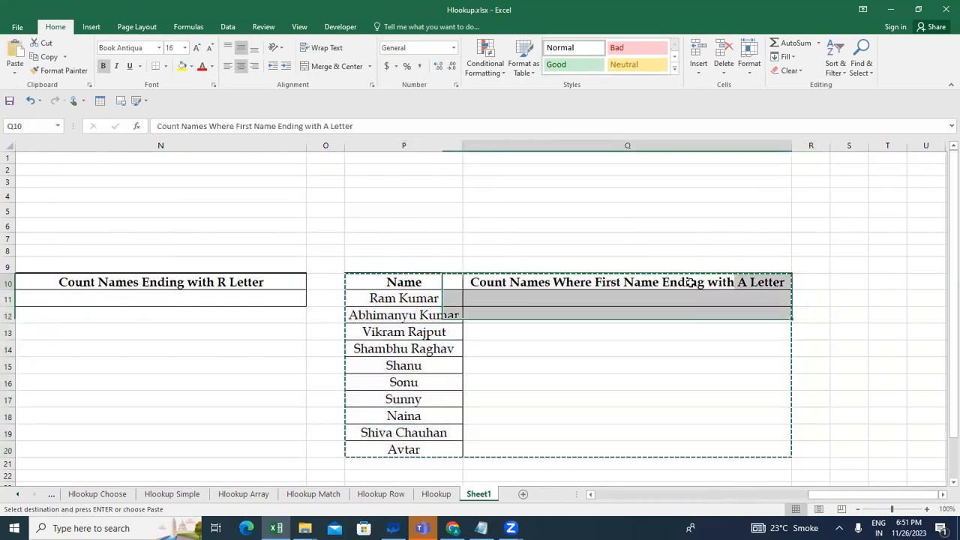
pyautogui.press('Right')
pyautogui.press('Right')
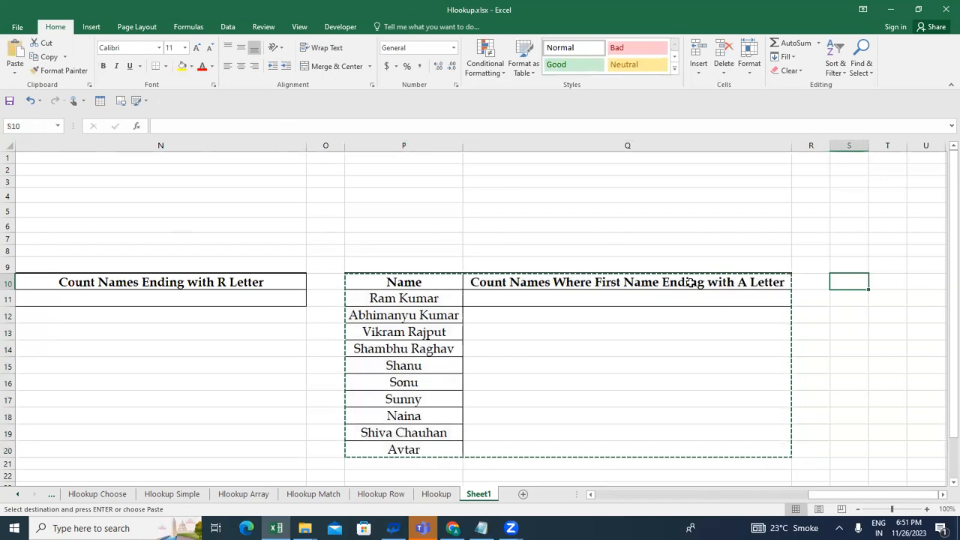
pyautogui.hotkey('ctrl', 'v')
pyautogui.hotkey('ctrl', 'z')
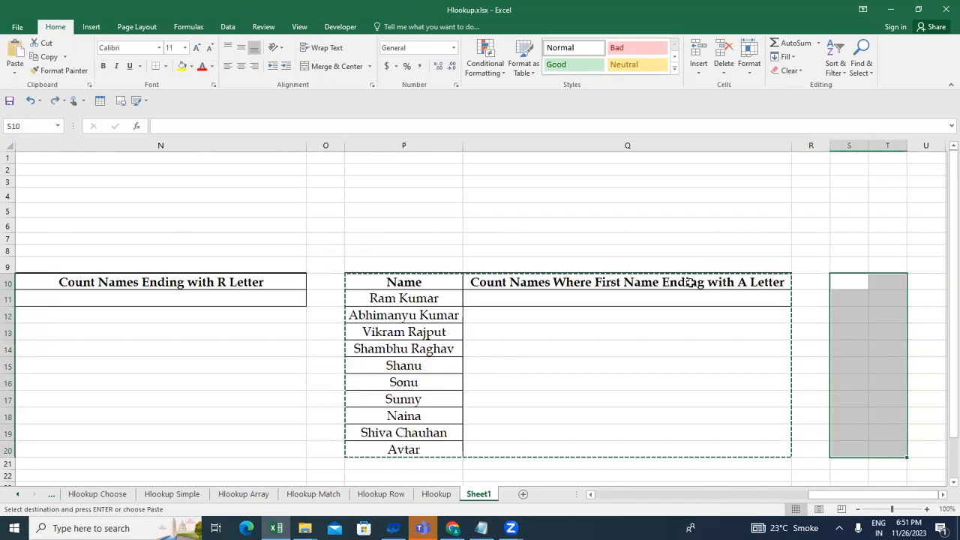
# Reselect P10:Q20 and paste the copied table starting at S10
pyautogui.press('Left')
pyautogui.press('Left')
pyautogui.press('Left')
pyautogui.press('Left')
pyautogui.press('Right')
pyautogui.hotkey('shift', 'Right')
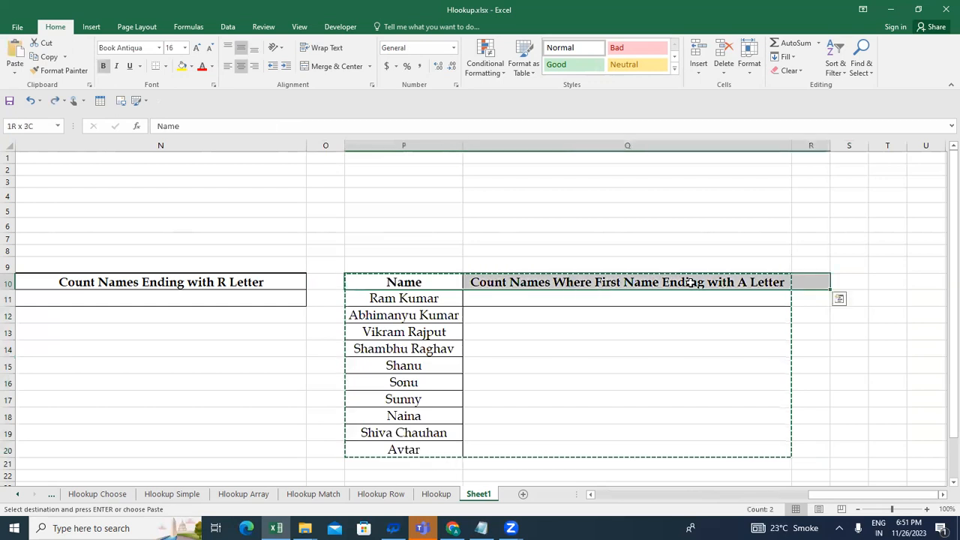
pyautogui.hotkey('shift', 'Down')
pyautogui.hotkey('shift', 'Down')
pyautogui.hotkey('shift', 'Down')
pyautogui.hotkey('shift', 'Down')
pyautogui.hotkey('shift', 'Down')
pyautogui.hotkey('shift', 'Down')
pyautogui.hotkey('shift', 'Down')
pyautogui.hotkey('shift', 'Down')
pyautogui.hotkey('shift', 'Down')
pyautogui.hotkey('shift', 'Down')
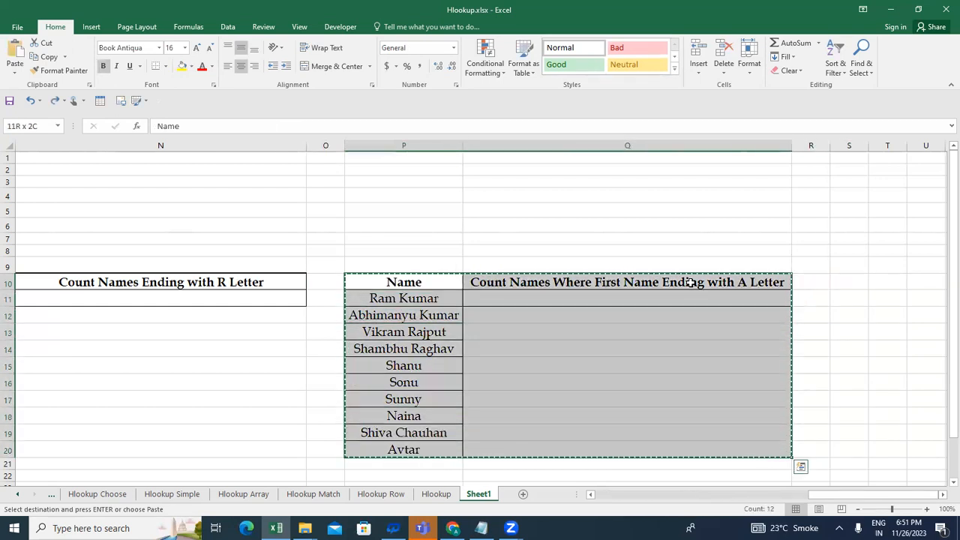
pyautogui.press('Right')
pyautogui.press('Right')
pyautogui.press('Right')
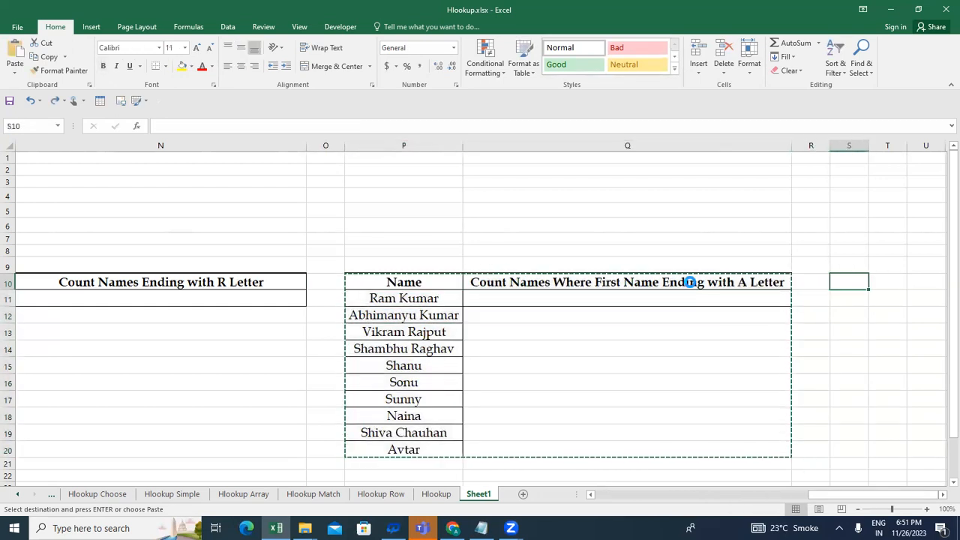
pyautogui.hotkey('ctrl', 'v')
# AutoFit the widths of columns S and T to the pasted table
pyautogui.hotkey('alt', 'h')
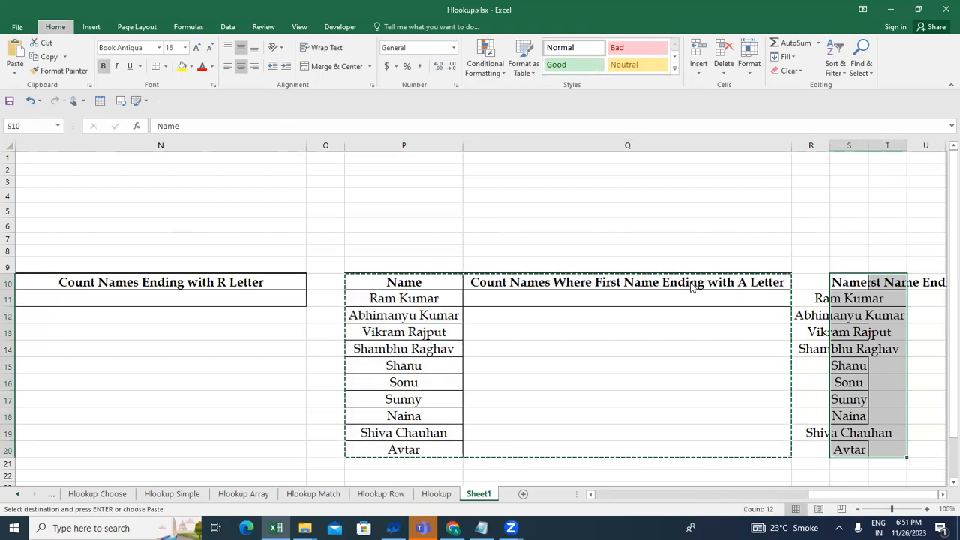
pyautogui.press('o')
pyautogui.press('i')
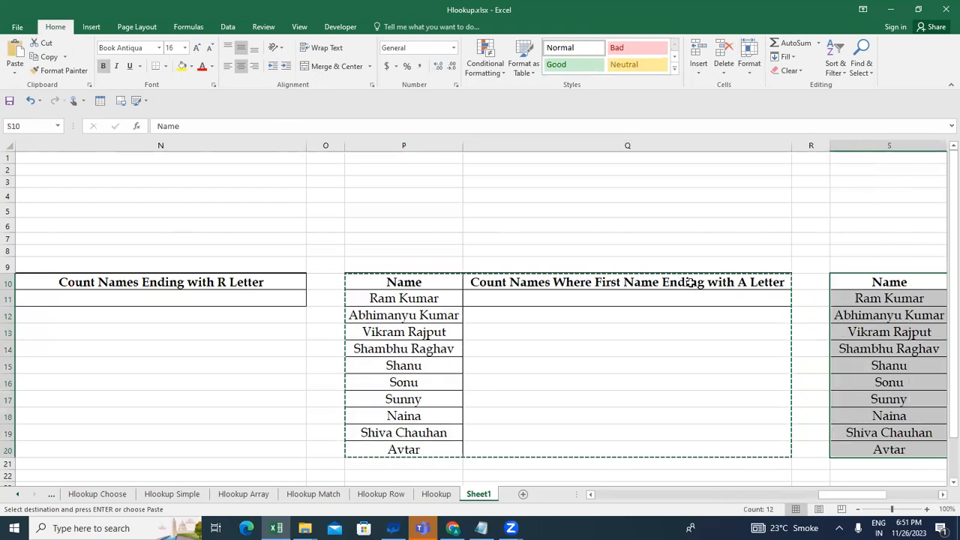
# Replace the heading in T10 with "Count Name Having Last Name"
pyautogui.press('Down')
pyautogui.press('Right')
pyautogui.press('Down')
pyautogui.press('Up')
pyautogui.press('Up')
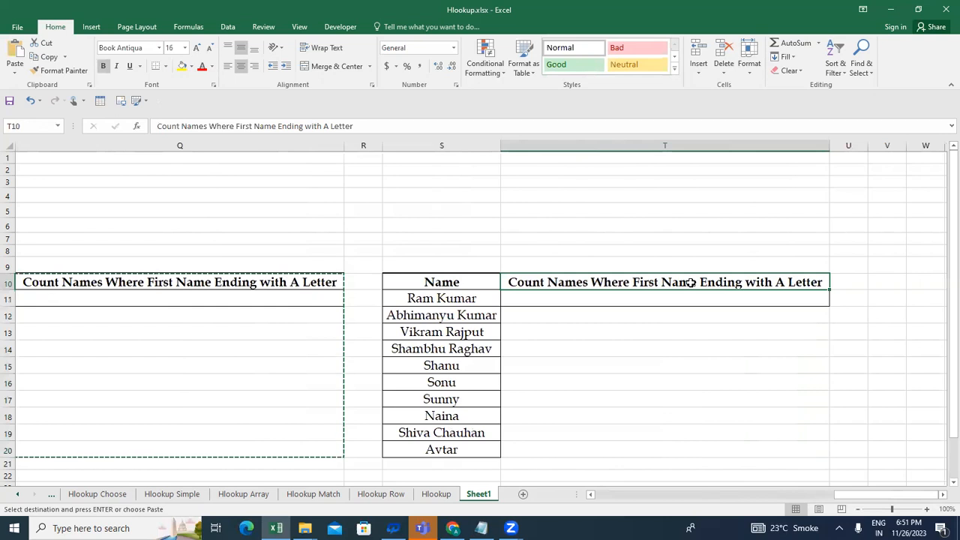
pyautogui.press('Down')
pyautogui.press('Up')
pyautogui.write('Cou')
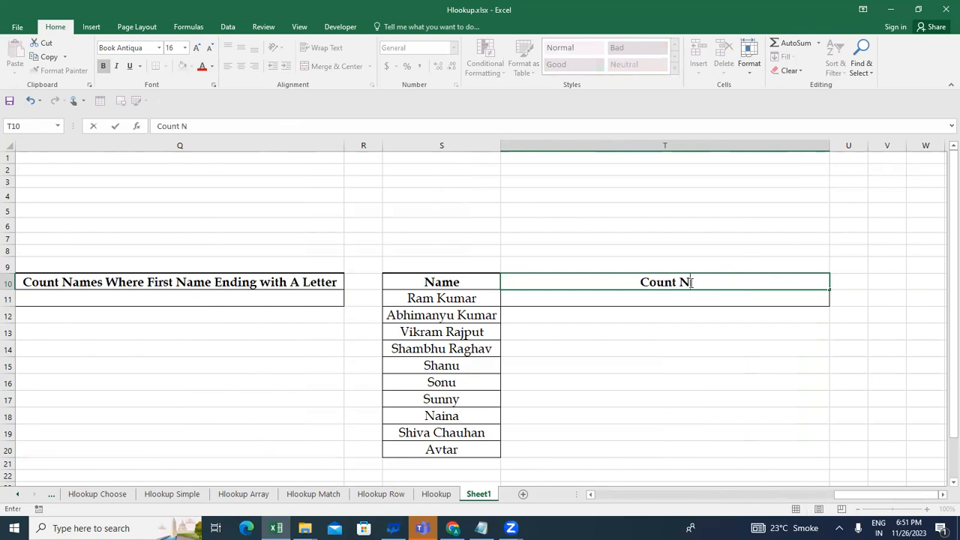
pyautogui.write('nt Name Having')
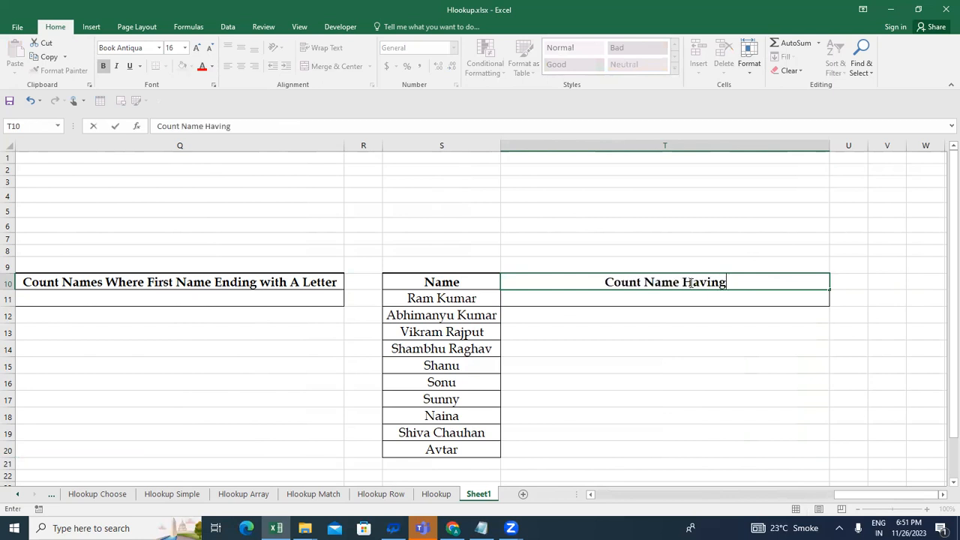
pyautogui.write(' Last Nam')
pyautogui.write('e')
pyautogui.press('Return')
# AutoFit the width of column T to its shorter heading
pyautogui.click(689, 283)
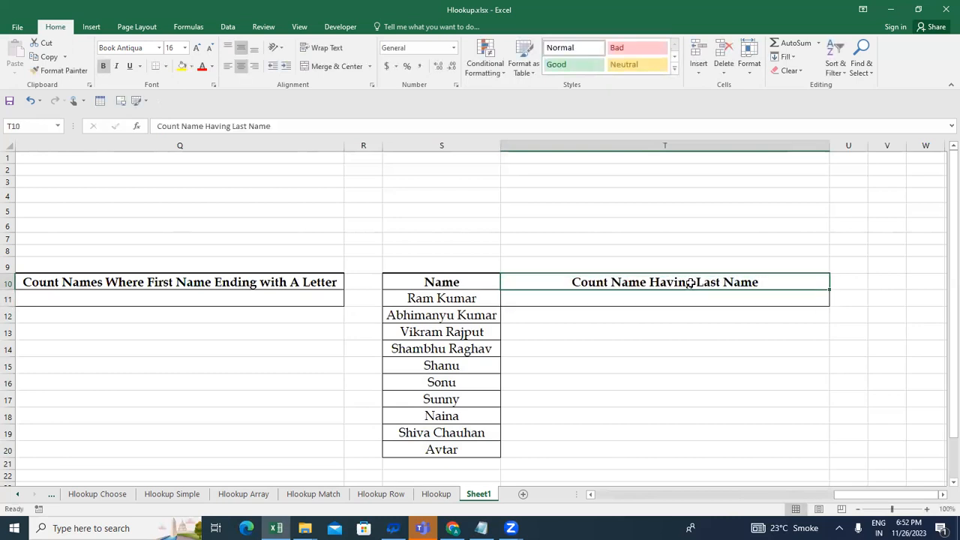
pyautogui.hotkey('alt', 'h')
pyautogui.press('o')
pyautogui.press('i')
pyautogui.press('Left')
pyautogui.press('Down')
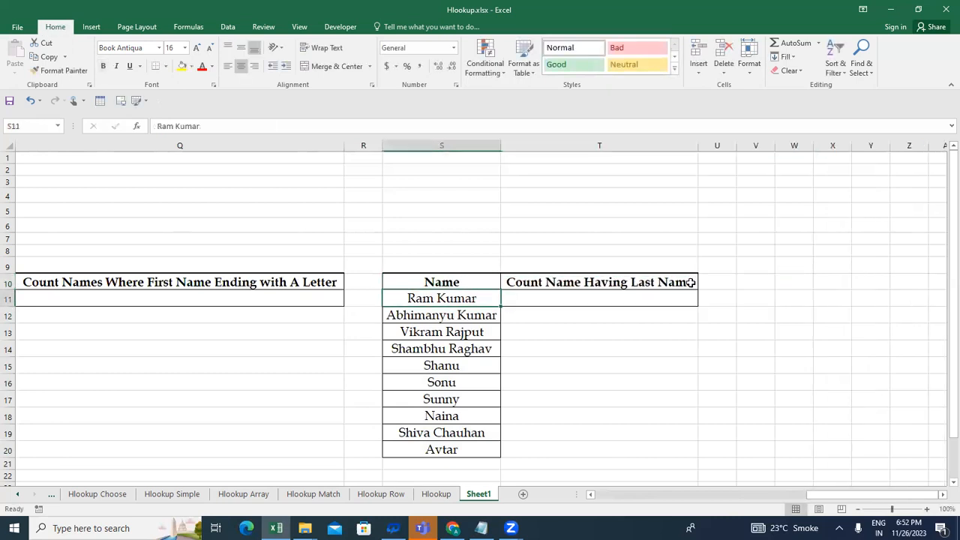
pyautogui.hotkey('shift', 'Down')
pyautogui.hotkey('shift', 'Down')
pyautogui.hotkey('shift', 'Down')
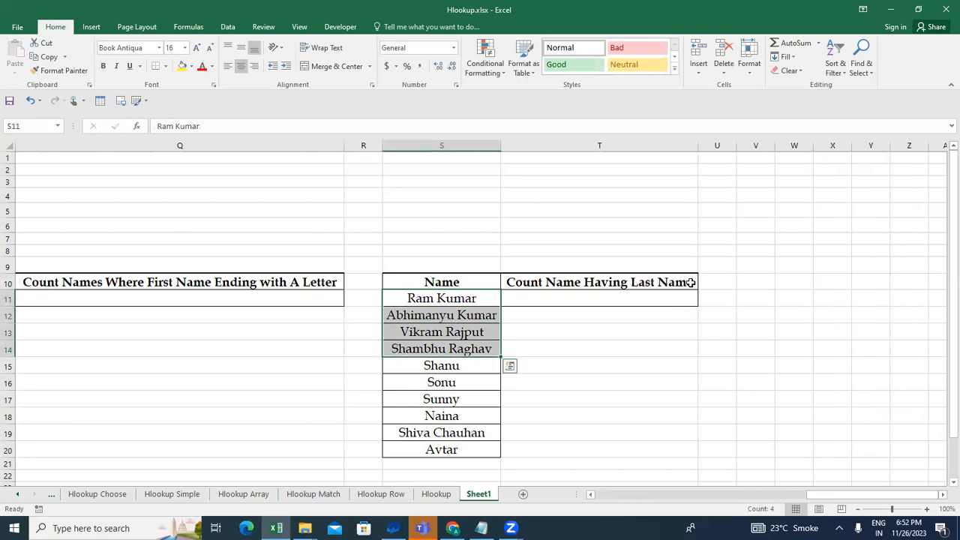
pyautogui.hotkey('shift', 'Down')
pyautogui.hotkey('shift', 'Down')
pyautogui.hotkey('shift', 'Down')
pyautogui.hotkey('shift', 'Down')
pyautogui.hotkey('shift', 'Down')
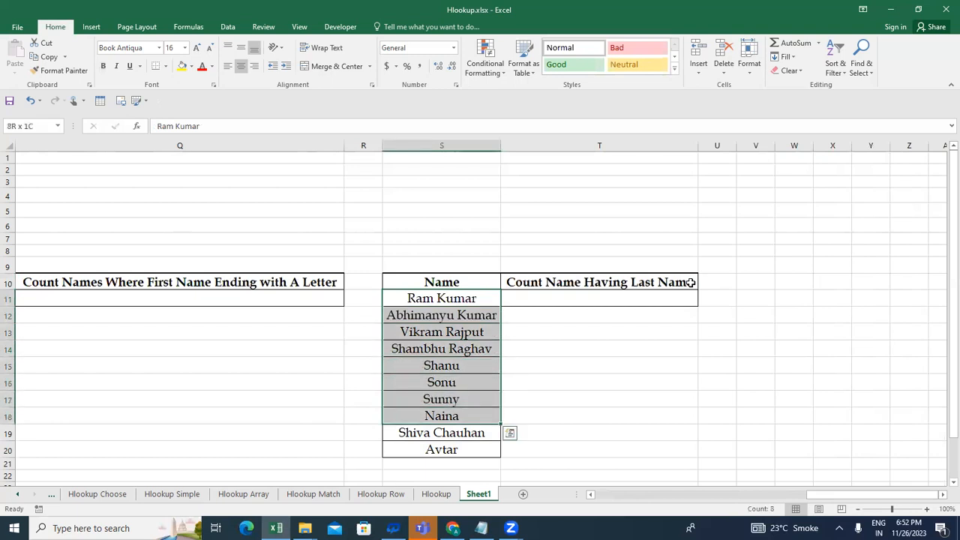
pyautogui.press('Right')
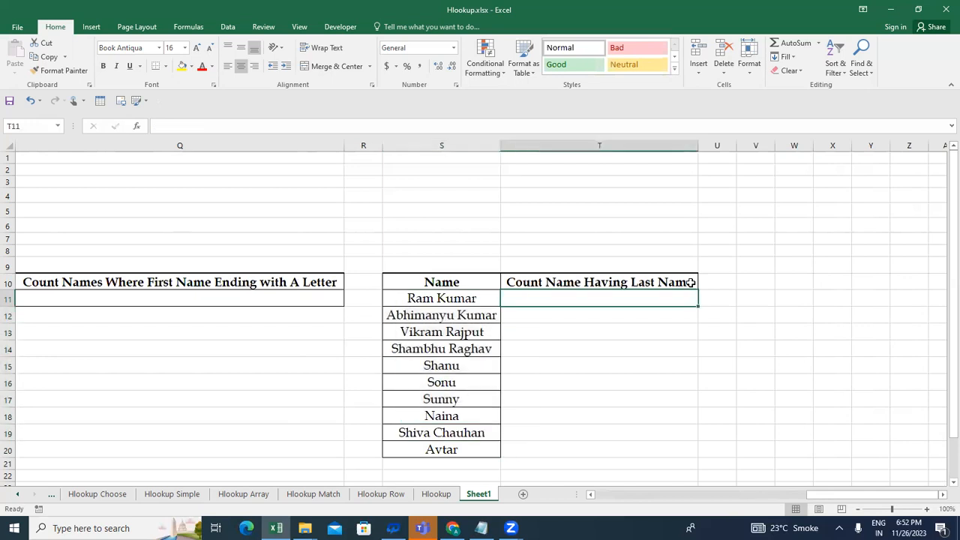
pyautogui.press('Left')
pyautogui.press('Down')
pyautogui.press('Down')
pyautogui.press('Right')
pyautogui.press('Up')
pyautogui.press('Right')
pyautogui.press('Up')
pyautogui.press('Left')
pyautogui.press('Up')
# Copy the seventh table, S10:T20, and paste it starting at V10
pyautogui.press('Left')
pyautogui.hotkey('shift', 'Down')
pyautogui.hotkey('shift', 'Down')
pyautogui.hotkey('shift', 'Down')
pyautogui.hotkey('shift', 'Down')
pyautogui.hotkey('shift', 'Down')
pyautogui.hotkey('shift', 'Down')
pyautogui.hotkey('shift', 'Down')
pyautogui.hotkey('shift', 'Down')
pyautogui.hotkey('shift', 'Down')
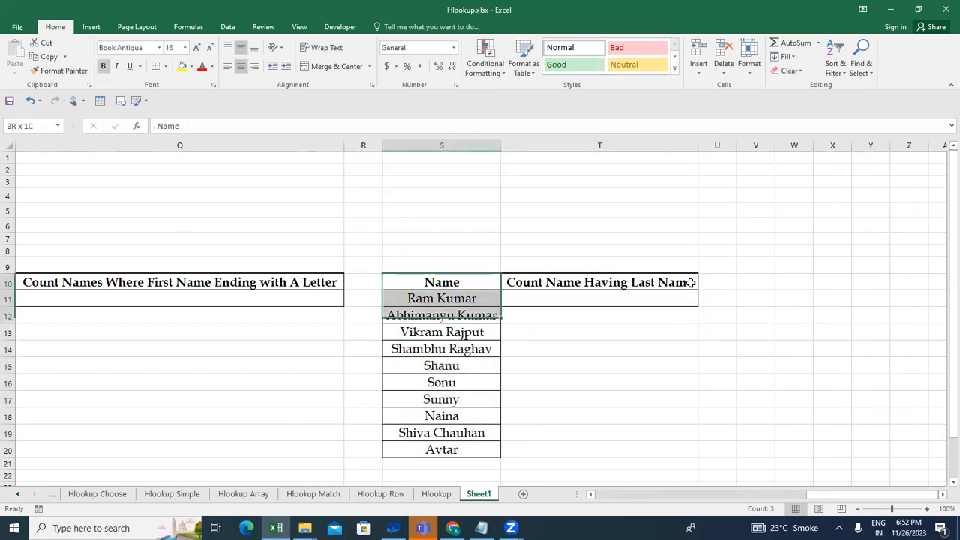
pyautogui.hotkey('shift', 'Down')
pyautogui.hotkey('shift', 'Right')
pyautogui.hotkey('ctrl', 'c')
pyautogui.press('Right')
pyautogui.press('Right')
pyautogui.press('Right')
pyautogui.hotkey('ctrl', 'v')
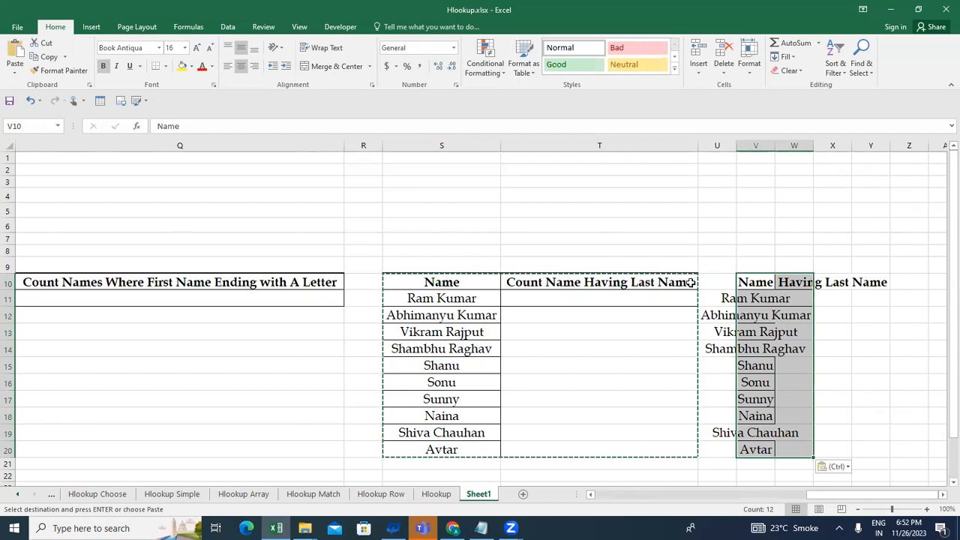
# AutoFit the widths of columns V and W to the pasted table
pyautogui.hotkey('alt', 'h')
pyautogui.press('o')
pyautogui.press('i')
pyautogui.press('Down')
pyautogui.press('Up')
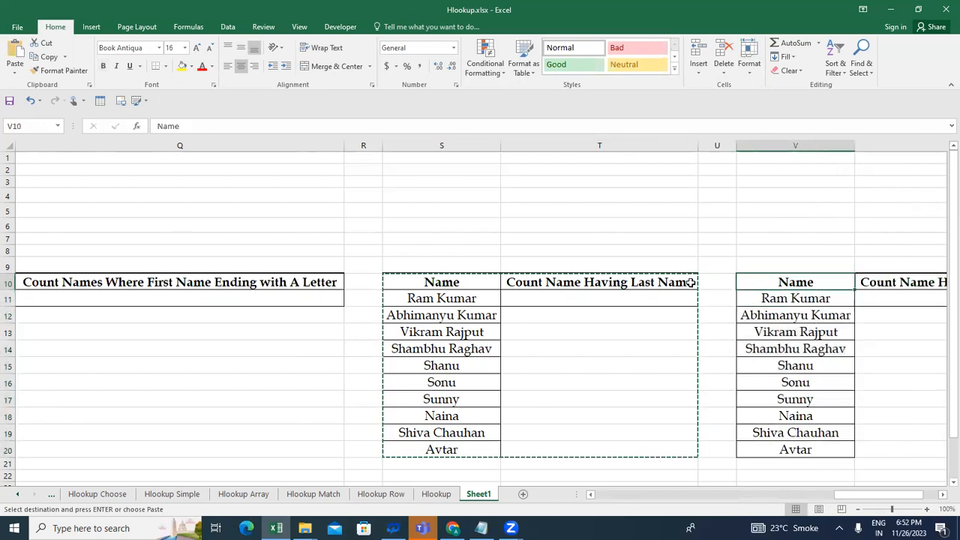
pyautogui.press('Right')
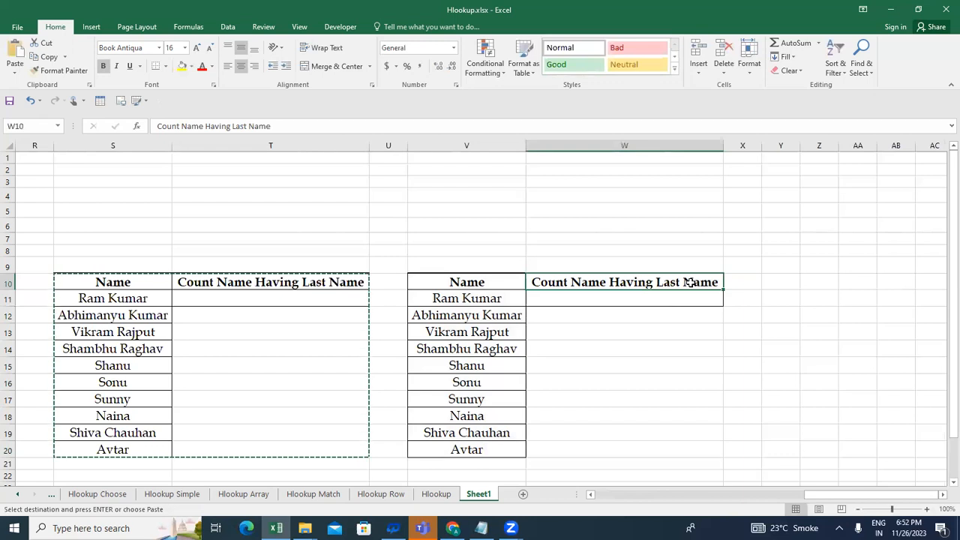
pyautogui.write(';')
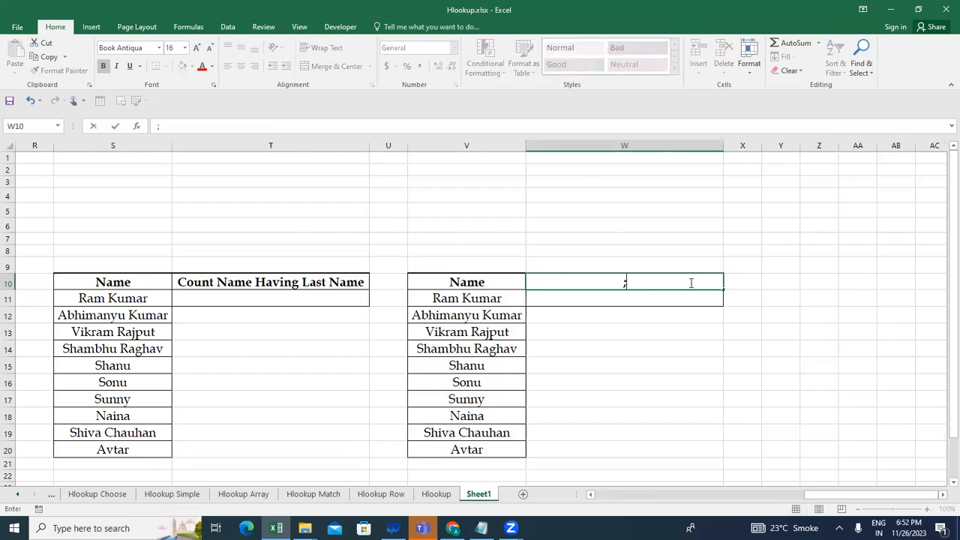
pyautogui.press('Escape')
pyautogui.press('F1')
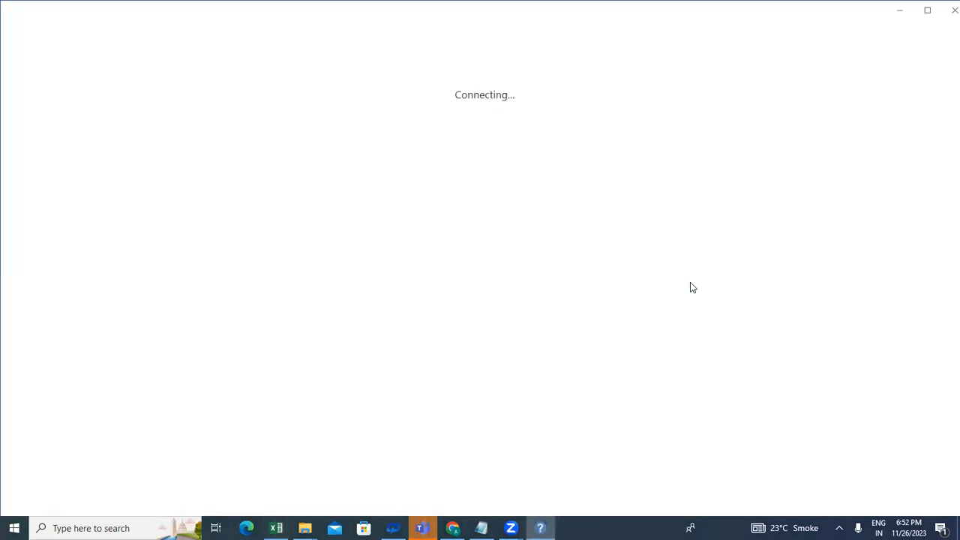
pyautogui.hotkey('alt', 'F4')
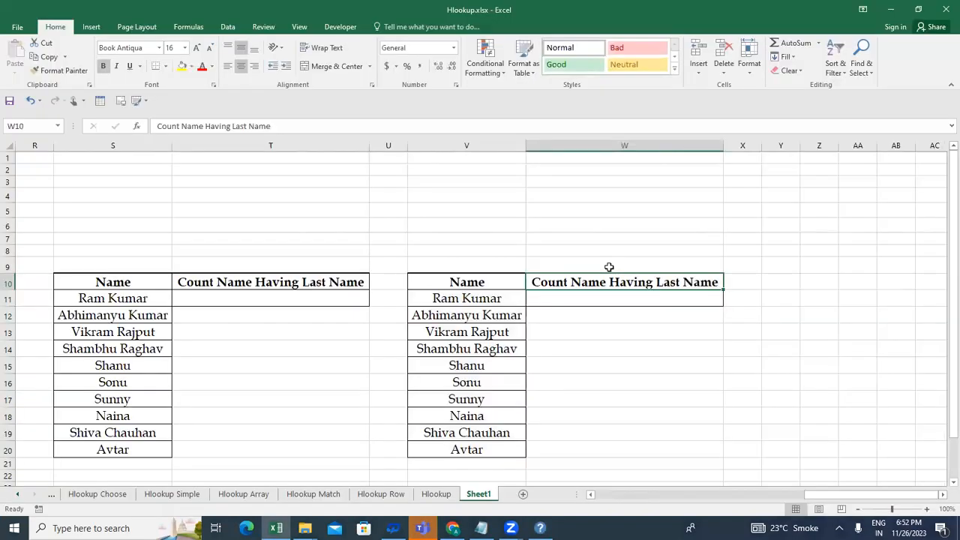
pyautogui.press('alt')
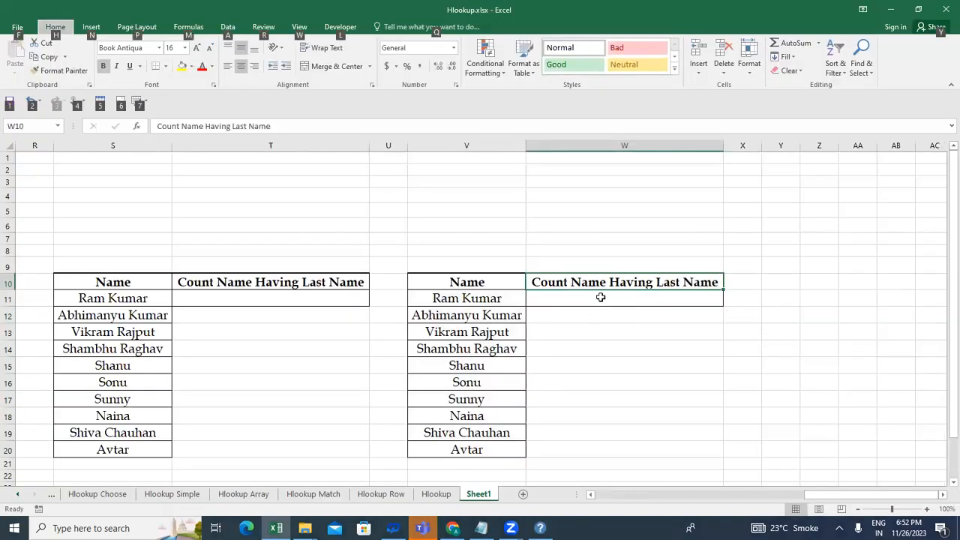
pyautogui.click(600, 298)
pyautogui.write('Co')
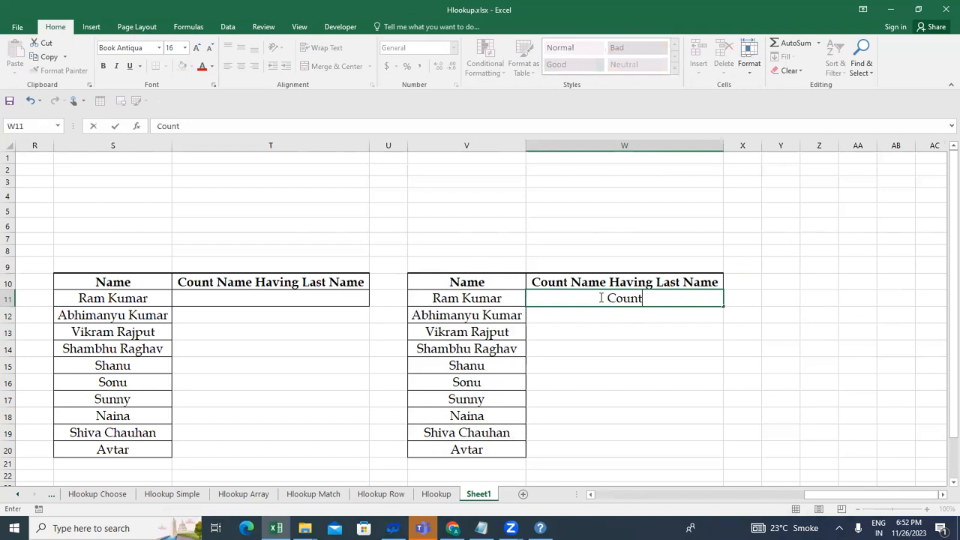
pyautogui.write('unt')
pyautogui.press('Up')
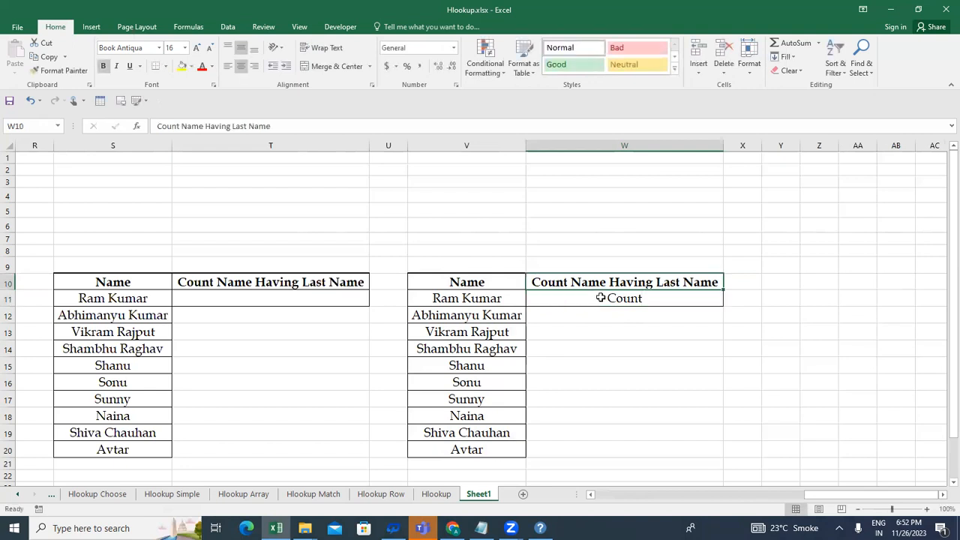
# Replace the heading in W10 with "Count Name Where Surname Starting From R Letter"
pyautogui.write('Count Name')
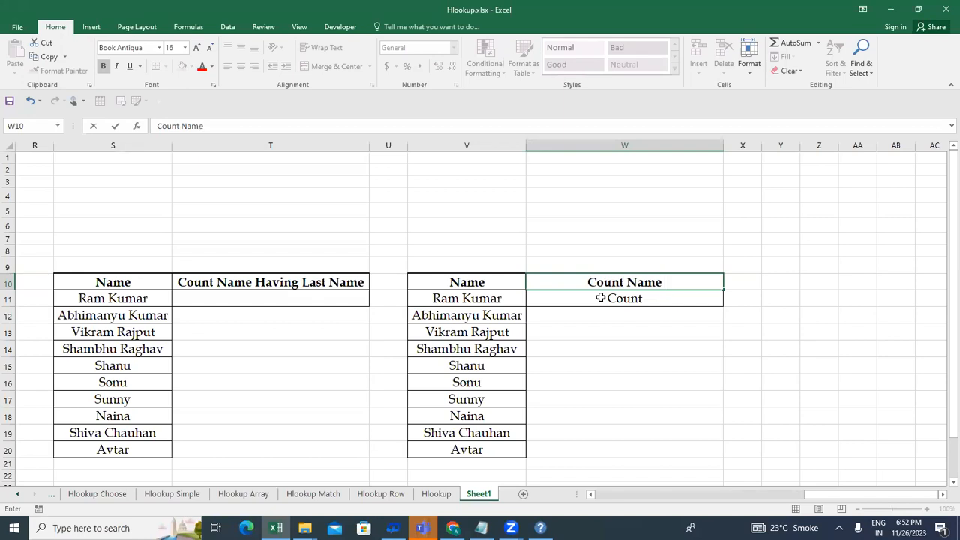
pyautogui.write(' Where ')
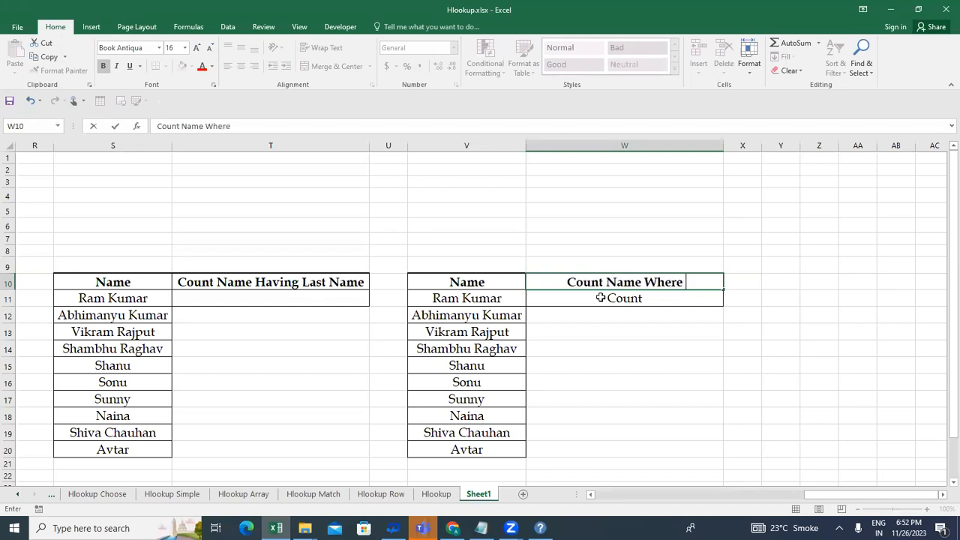
pyautogui.write('Surname s')
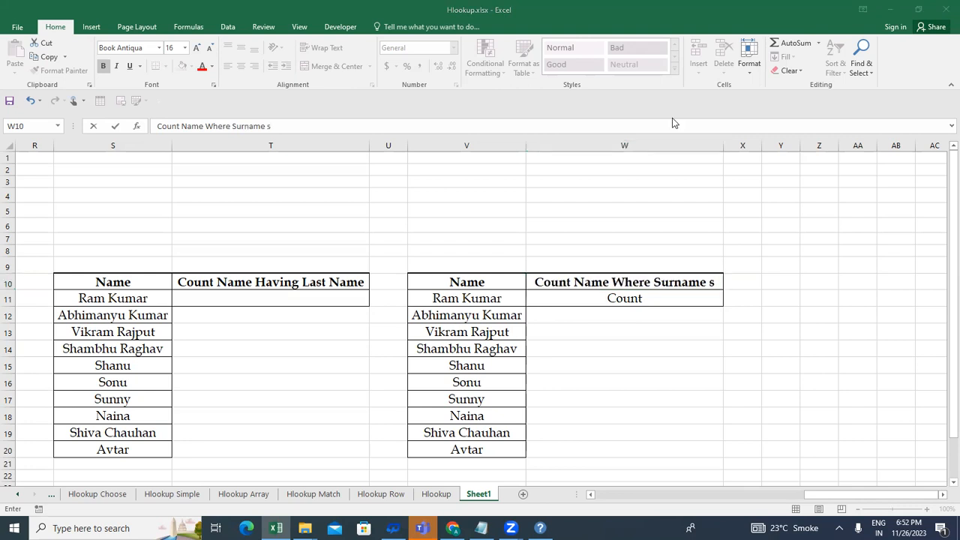
pyautogui.click(709, 281)
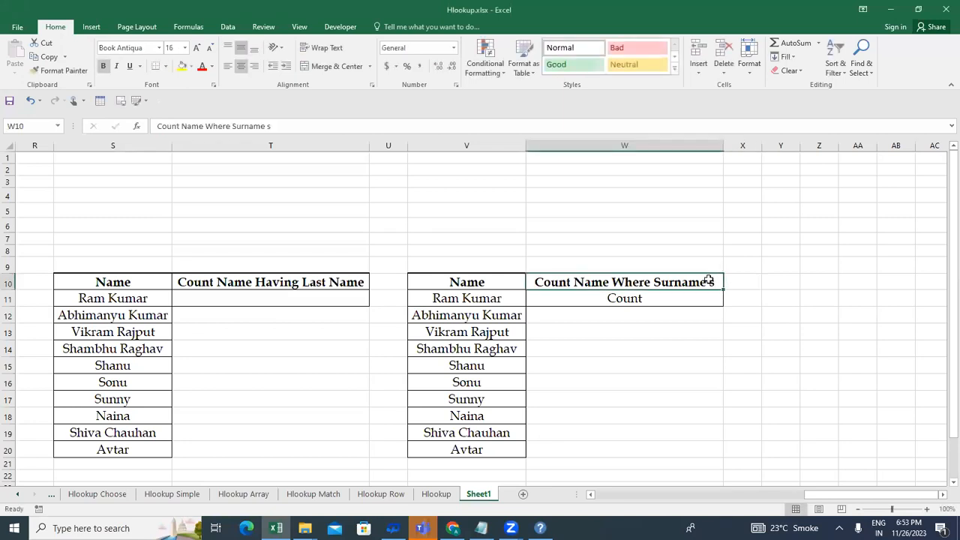
pyautogui.doubleClick(709, 281)
pyautogui.write('s')
pyautogui.press('BackSpace')
pyautogui.write('S')
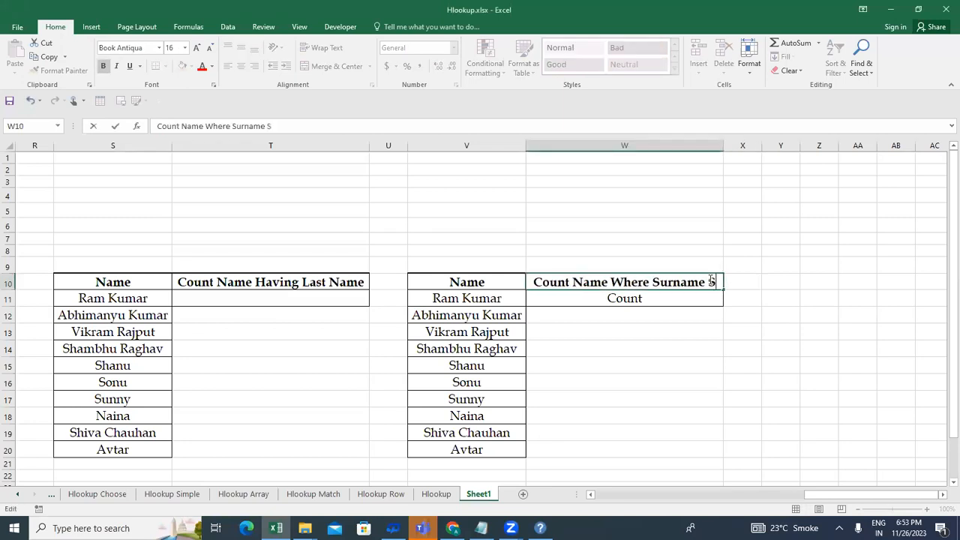
pyautogui.write('tari\tin')
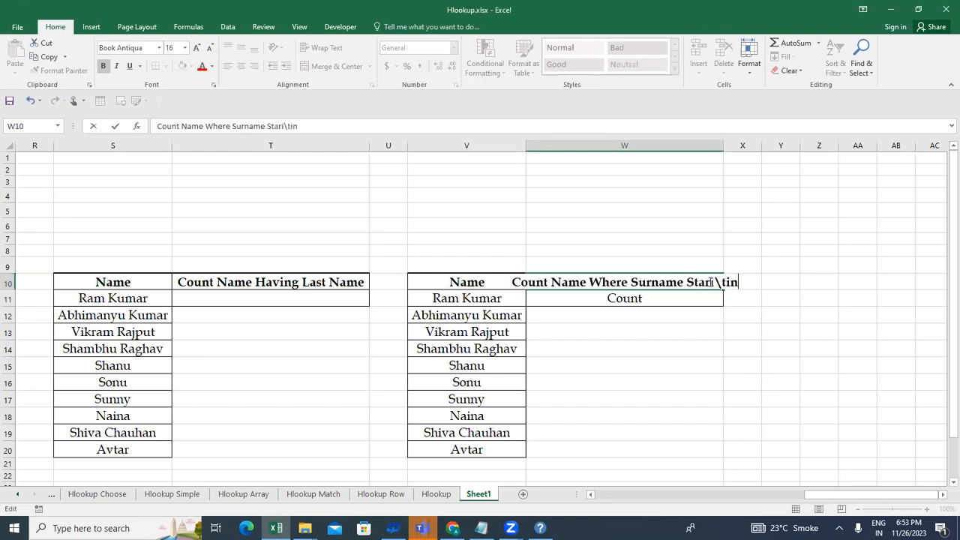
pyautogui.press('BackSpace')
pyautogui.press('BackSpace')
pyautogui.press('BackSpace')
pyautogui.press('BackSpace')
pyautogui.press('BackSpace')
pyautogui.write('t')
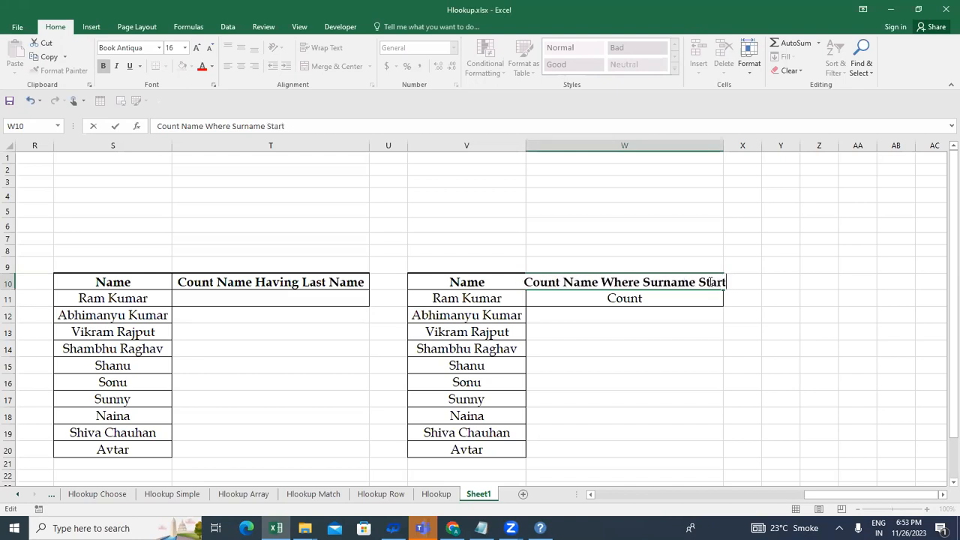
pyautogui.write('ing From ')
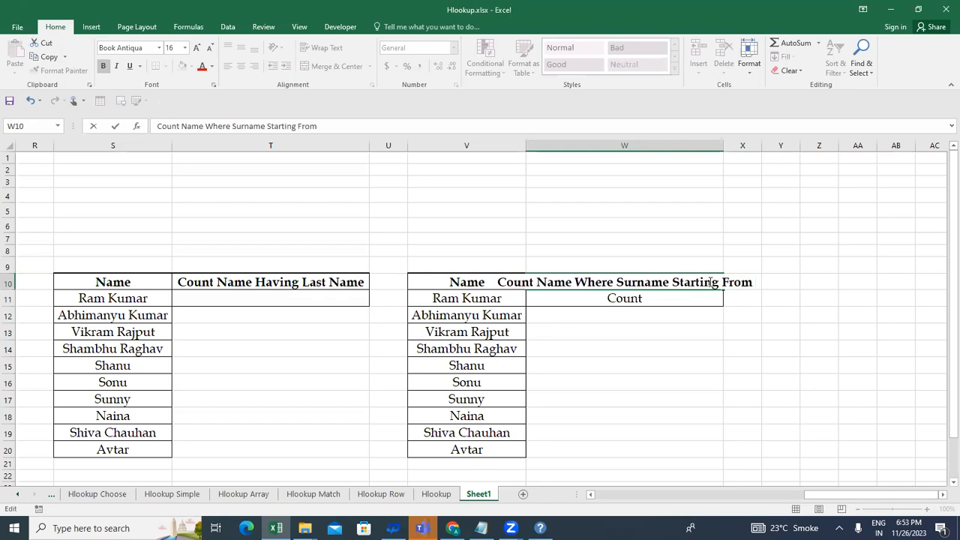
pyautogui.write('R Letter')
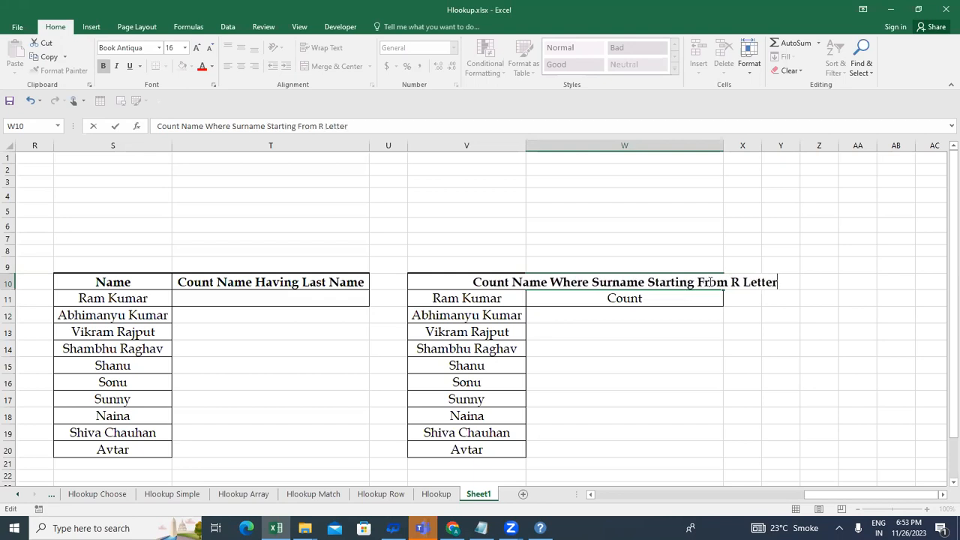
pyautogui.press('Return')
# AutoFit the width of column W to its new heading and clear the stray "Count" entry from W11
pyautogui.click(708, 282)
pyautogui.hotkey('alt', 'h')
pyautogui.press('o')
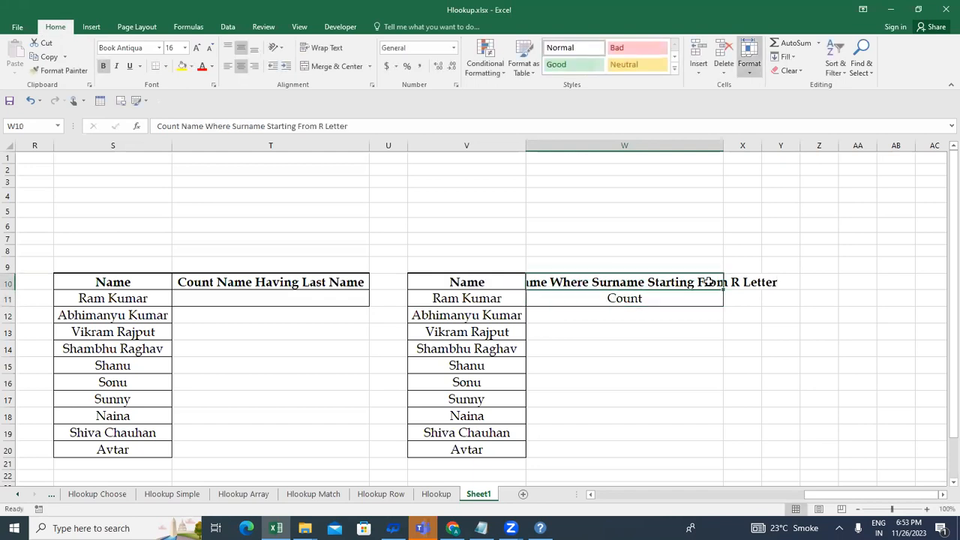
pyautogui.press('i')
pyautogui.press('Return')
pyautogui.press('Delete')
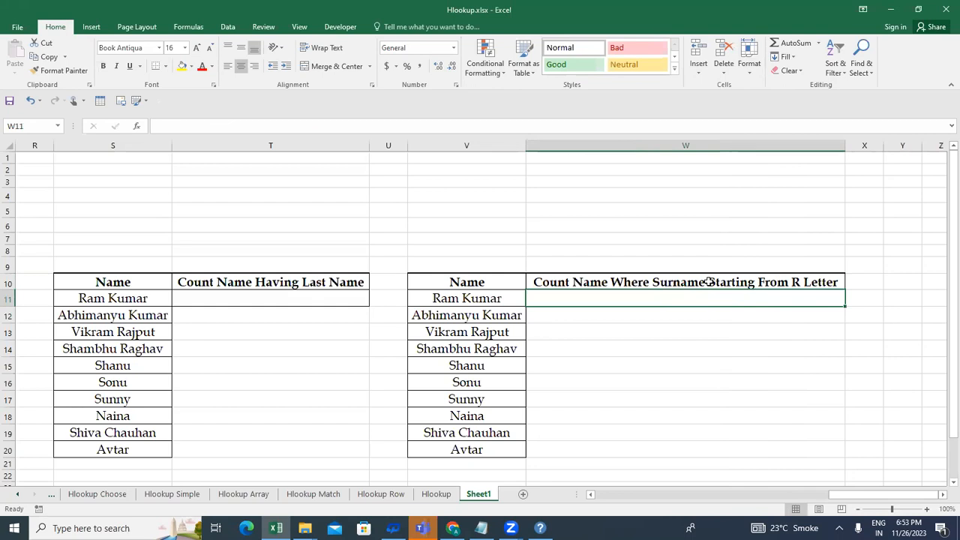
# Look over the table headings along row 10, going back to the first table in columns A and B
pyautogui.press('Up')
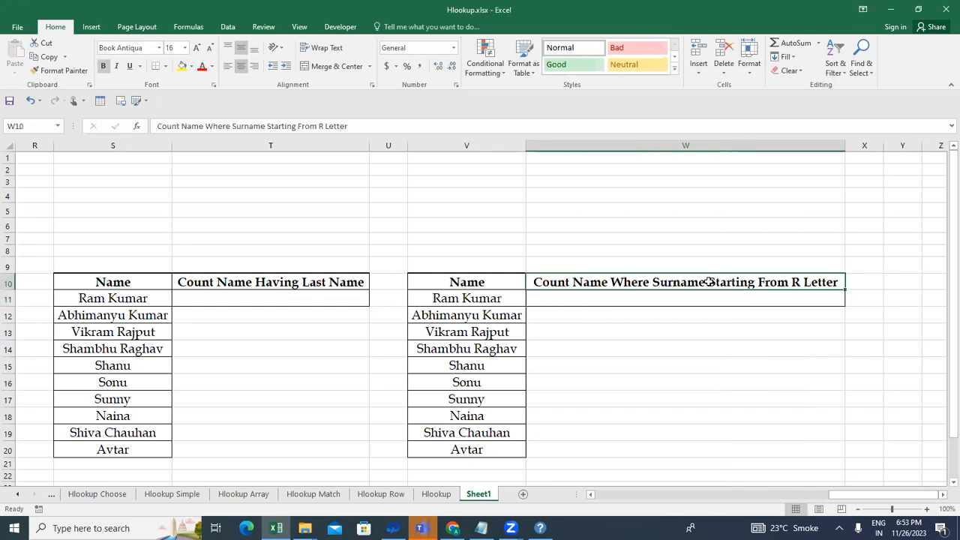
pyautogui.press('Left')
pyautogui.press('Left')
pyautogui.press('Left')
pyautogui.press('Left')
pyautogui.press('Left')
pyautogui.press('Left')
pyautogui.press('Left')
pyautogui.press('Left')
pyautogui.press('Left')
pyautogui.press('Left')
pyautogui.press('Left')
pyautogui.press('Left')
pyautogui.press('Left')
pyautogui.press('Left')
pyautogui.press('Left')
pyautogui.press('Left')
pyautogui.press('Left')
pyautogui.press('Left')
pyautogui.press('Left')
pyautogui.press('Left')
pyautogui.press('Left')
pyautogui.press('Left')
pyautogui.press('Right')
pyautogui.press('Right')
pyautogui.press('Right')
pyautogui.press('Right')
pyautogui.press('Right')
pyautogui.press('Right')
pyautogui.press('Right')
pyautogui.press('Right')
pyautogui.press('Right')
pyautogui.press('Right')
pyautogui.press('Right')
pyautogui.press('Right')
pyautogui.press('Right')
pyautogui.press('Right')
pyautogui.press('Right')
pyautogui.press('Right')
pyautogui.press('Right')
pyautogui.press('Right')
pyautogui.press('Right')
pyautogui.press('Right')
pyautogui.press('Right')
pyautogui.press('Right')
pyautogui.press('Right')
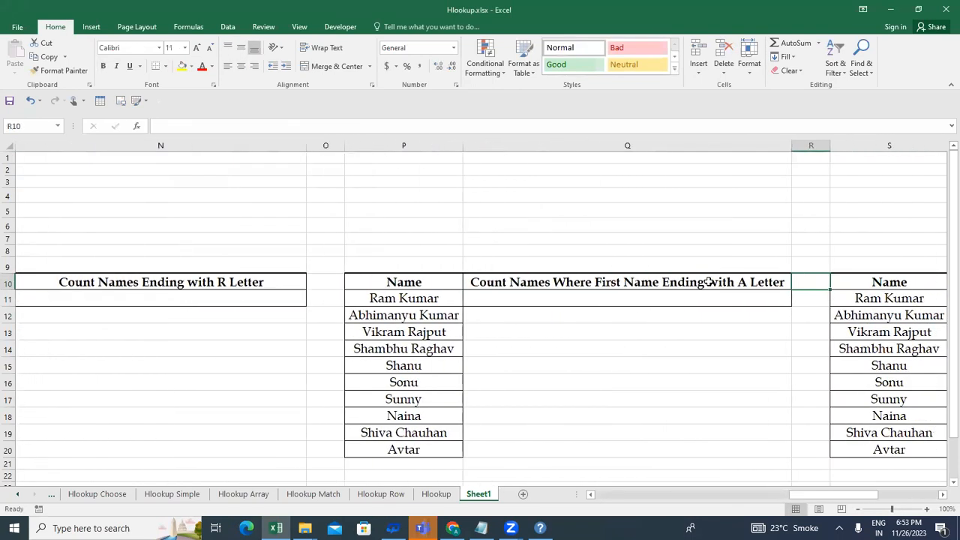
pyautogui.press('Left')
pyautogui.press('Left')
pyautogui.press('Left')
pyautogui.press('Left')
pyautogui.press('Left')
pyautogui.press('Left')
pyautogui.press('Left')
pyautogui.press('Left')
pyautogui.press('Left')
pyautogui.press('Left')
pyautogui.press('Left')
pyautogui.press('Left')
pyautogui.press('Left')
pyautogui.press('Left')
pyautogui.press('Left')
pyautogui.press('Left')
pyautogui.press('Left')
pyautogui.press('Left')
pyautogui.press('Left')
pyautogui.press('Left')
pyautogui.press('Left')
pyautogui.press('Left')
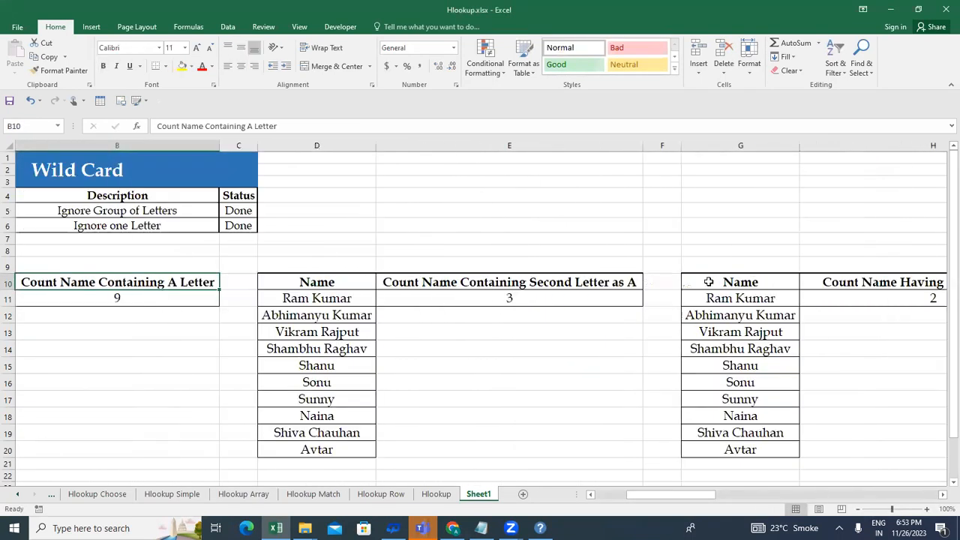
# Examine each table's heading in turn from the first table through W10, and return to A10
pyautogui.press('Right')
pyautogui.press('Right')
pyautogui.press('Right')
pyautogui.press('Right')
pyautogui.press('Right')
pyautogui.press('Right')
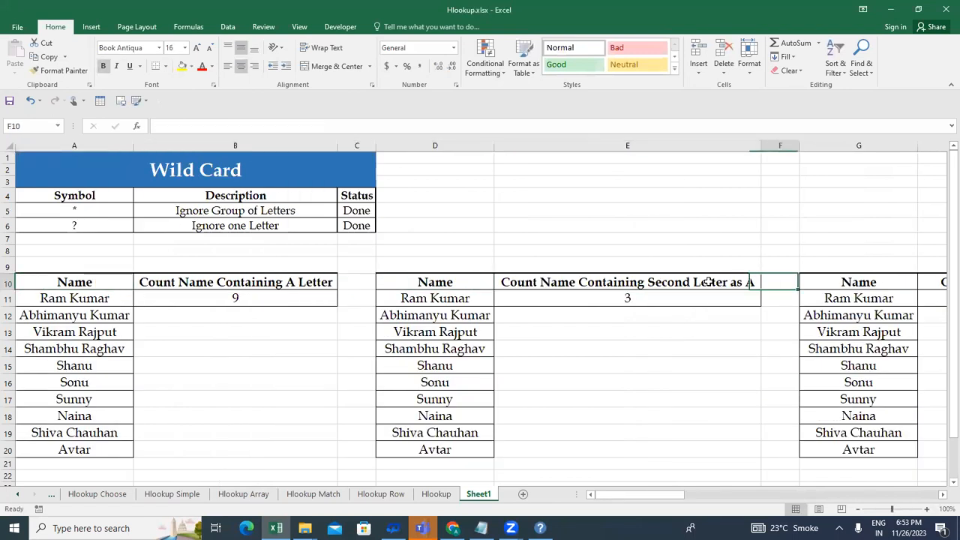
pyautogui.press('Right')
pyautogui.press('Right')
pyautogui.press('Right')
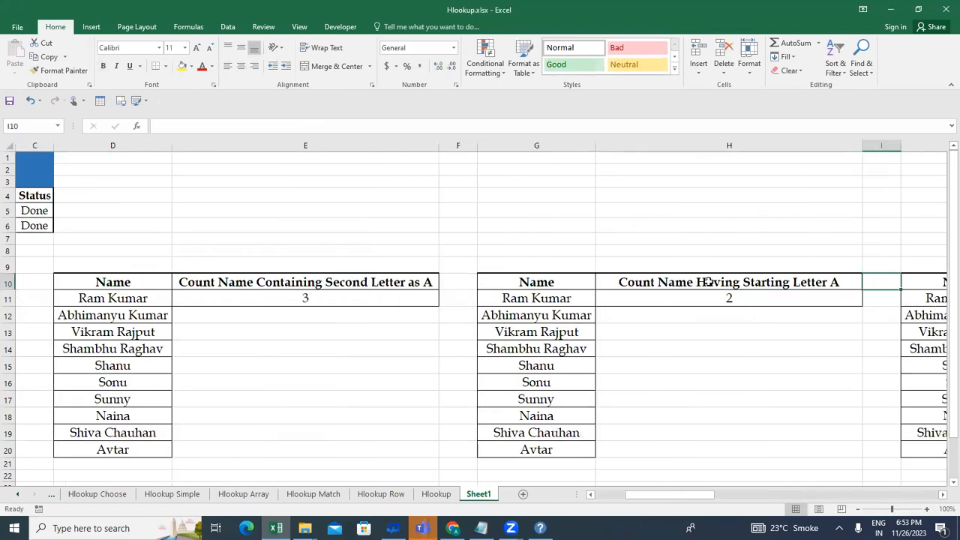
pyautogui.press('Right')
pyautogui.press('Right')
pyautogui.press('Right')
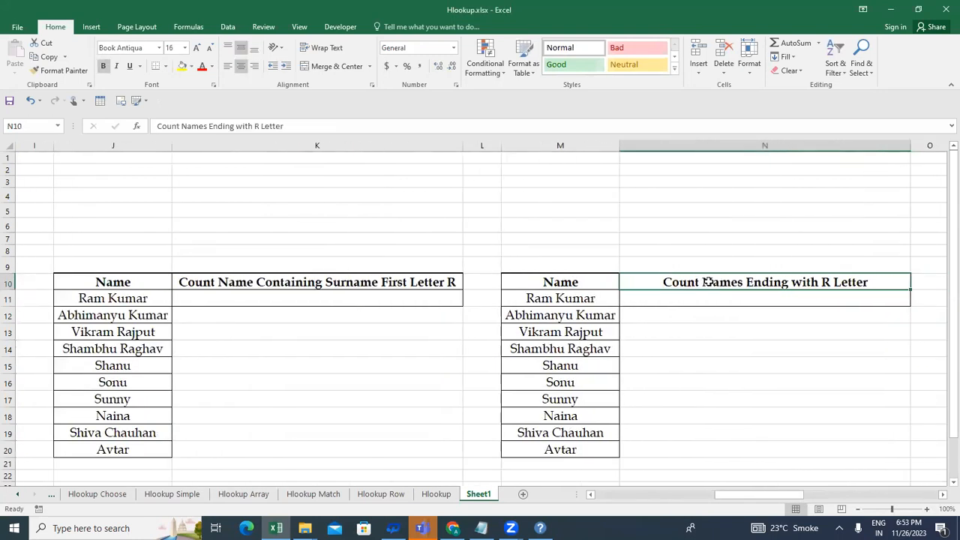
pyautogui.press('Right')
pyautogui.press('Right')
pyautogui.press('Right')
pyautogui.press('Right')
pyautogui.press('Right')
pyautogui.press('Right')
pyautogui.press('Right')
pyautogui.press('Right')
pyautogui.press('Right')
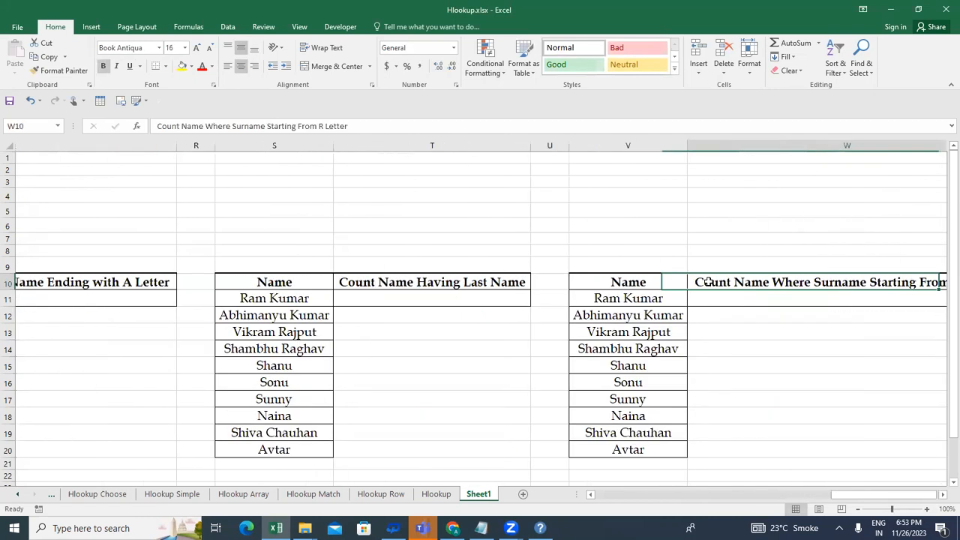
pyautogui.press('Right')
pyautogui.press('Right')
pyautogui.press('Left')
pyautogui.press('Left')
pyautogui.press('Left')
pyautogui.press('Left')
pyautogui.press('Left')
pyautogui.press('Left')
pyautogui.press('Left')
pyautogui.press('Left')
pyautogui.press('Left')
pyautogui.press('Left')
pyautogui.press('Left')
pyautogui.press('Left')
pyautogui.press('Left')
pyautogui.press('Left')
pyautogui.press('Left')
pyautogui.press('Left')
pyautogui.press('Left')
pyautogui.press('Left')
pyautogui.press('Left')
pyautogui.press('Left')
pyautogui.press('Left')
pyautogui.press('Left')
pyautogui.press('Left')
pyautogui.press('Left')
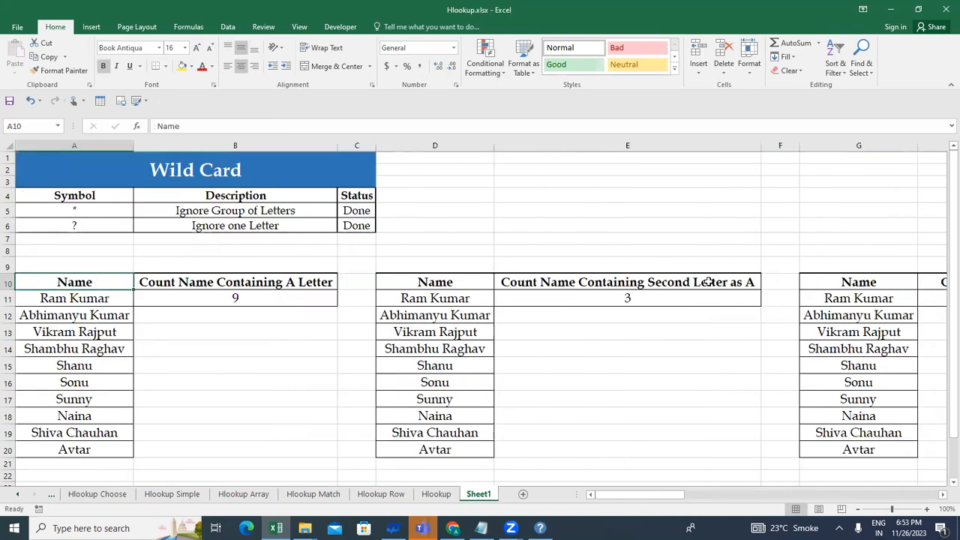
pyautogui.click(848, 15)
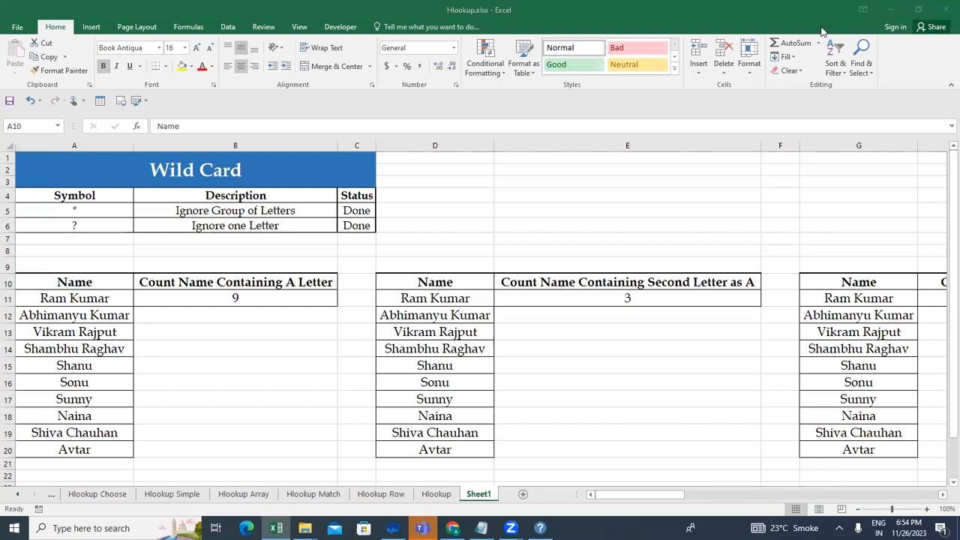